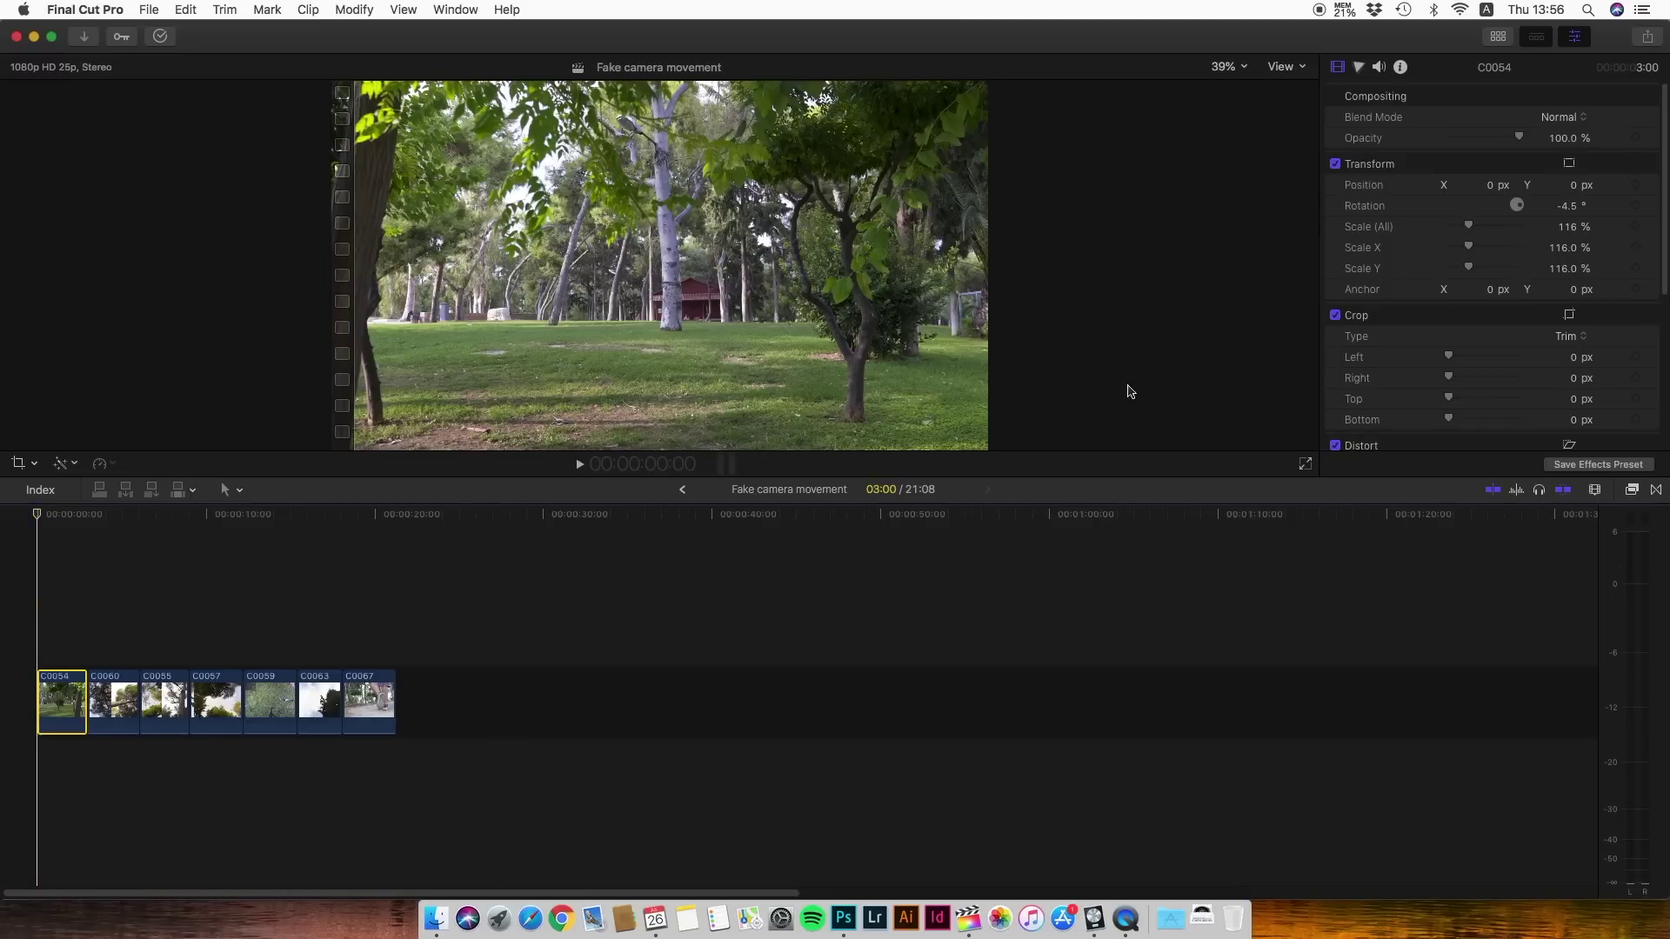
Step: Keyframe C0054's scale at its start, then set Scale to 125% on its last frame
click(1636, 227)
click(86, 627)
click(66, 696)
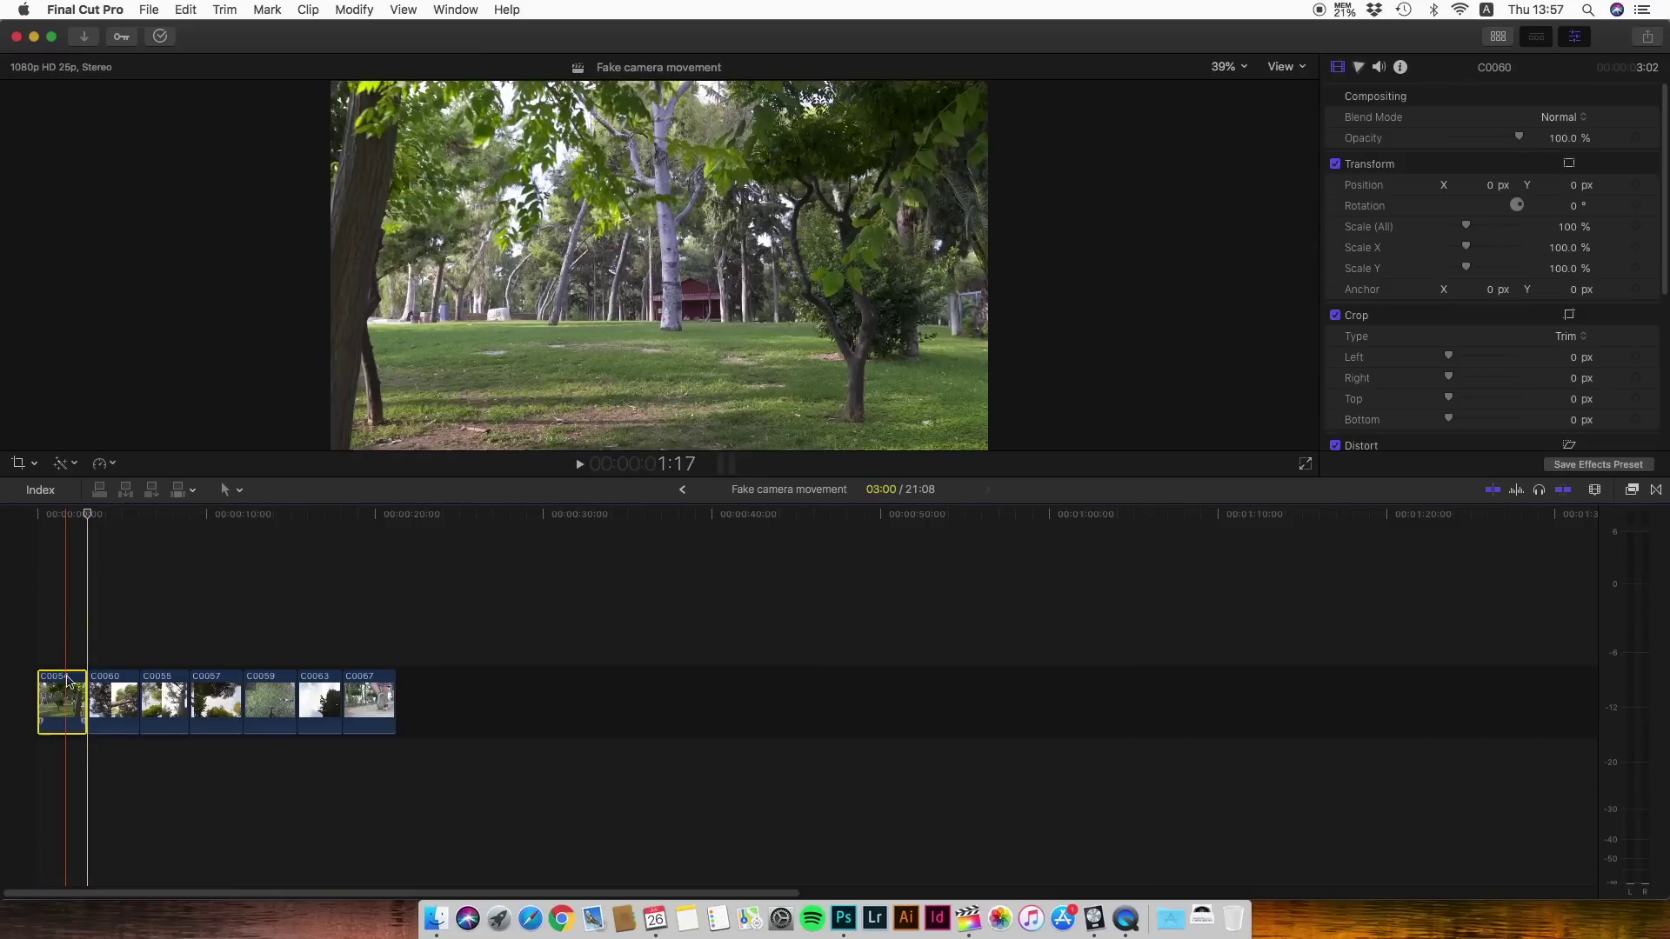
key(Left)
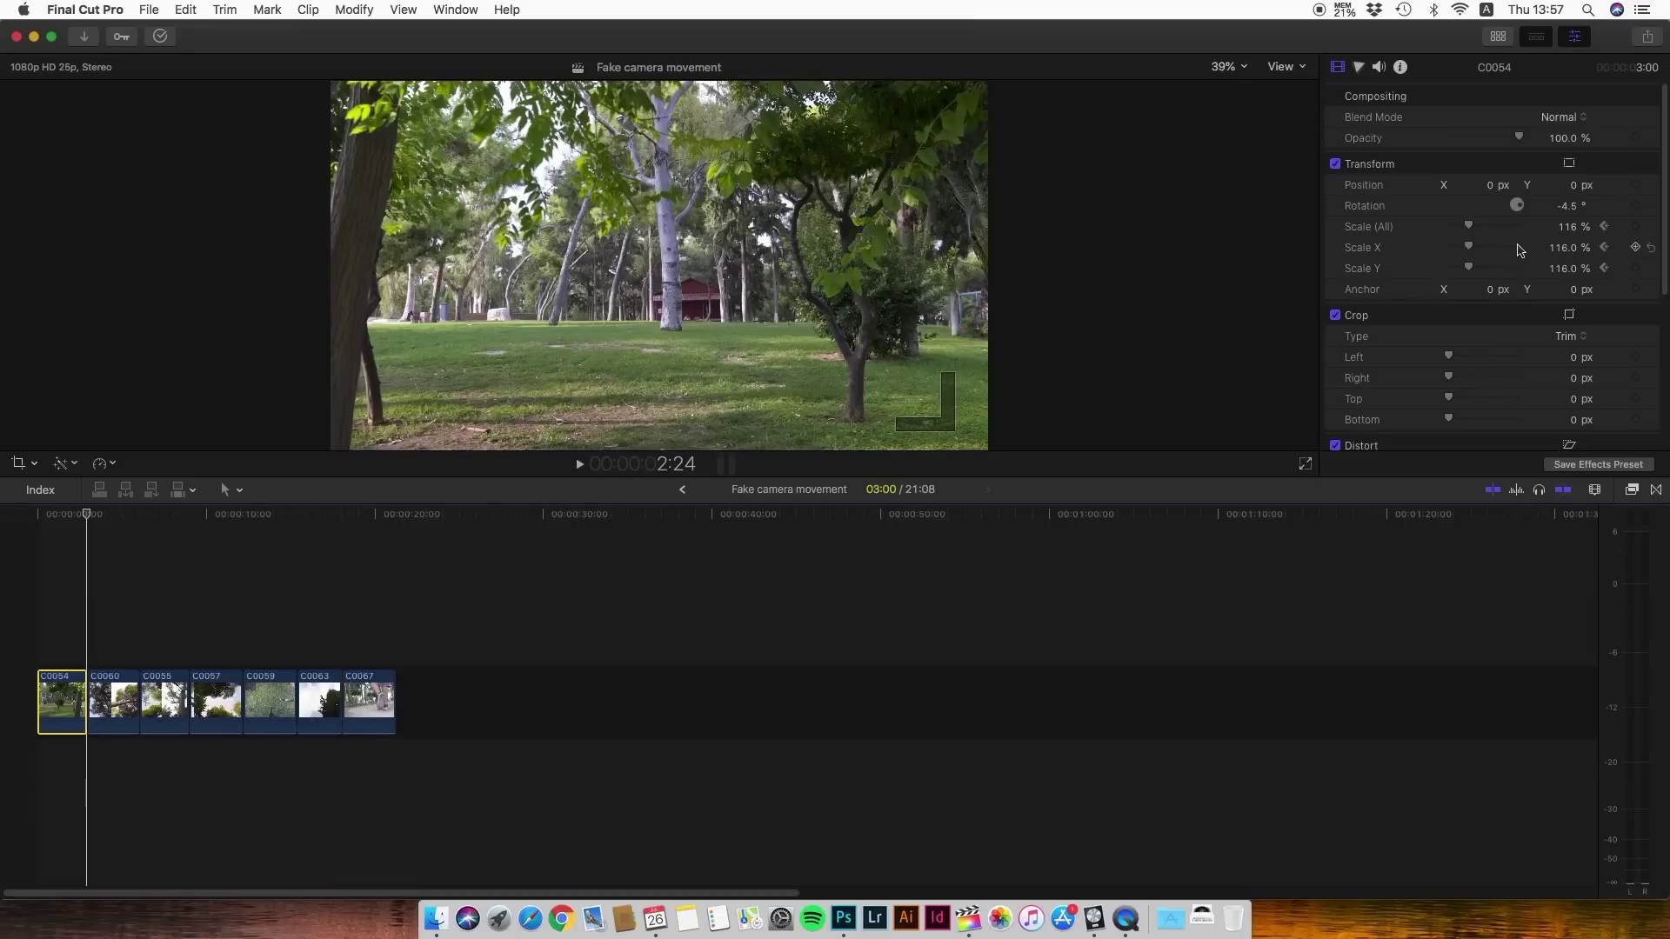
click(1570, 230)
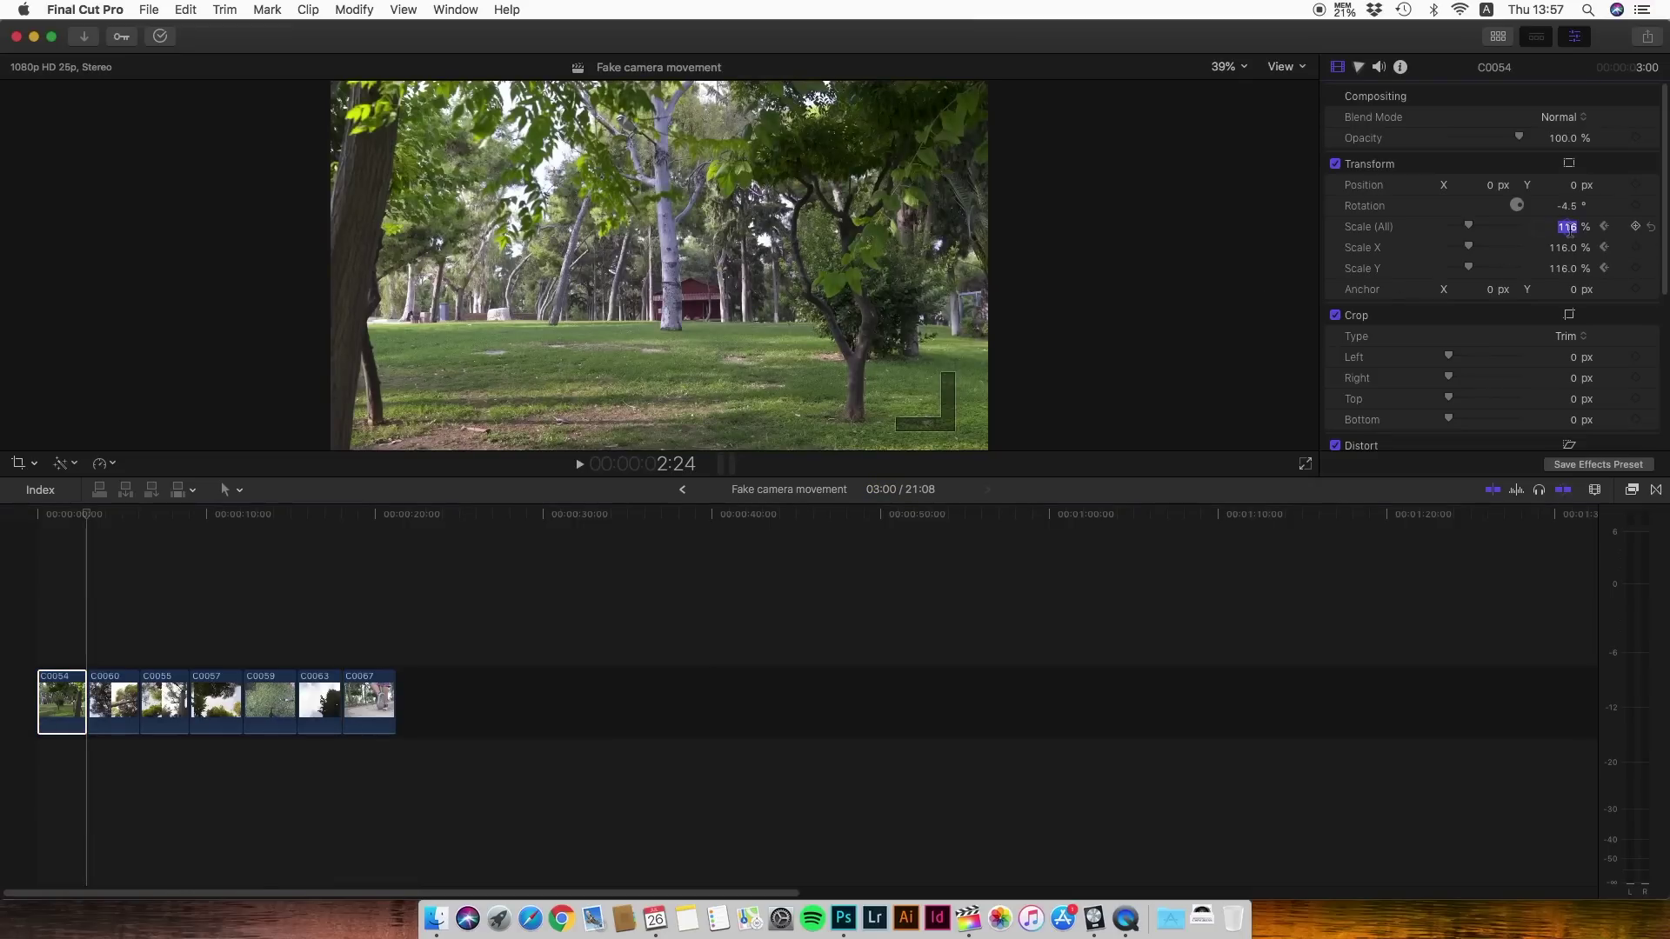
text(125)
key(Return)
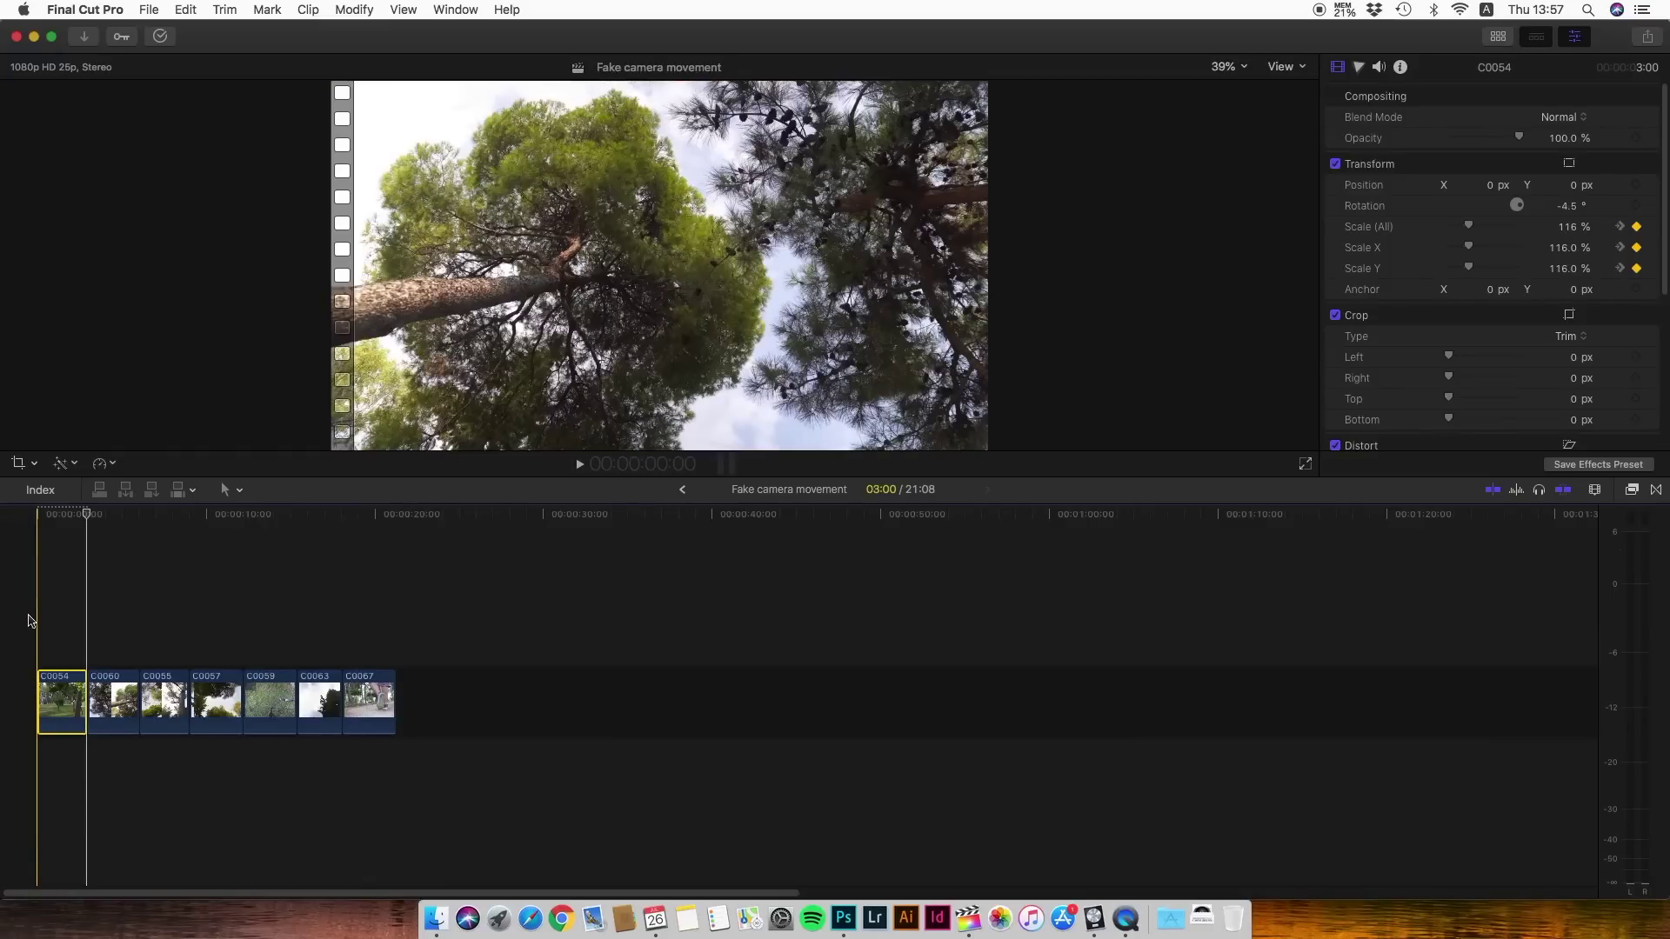
Step: Play the timeline from the start to preview the zoom-in
click(37, 623)
key(space)
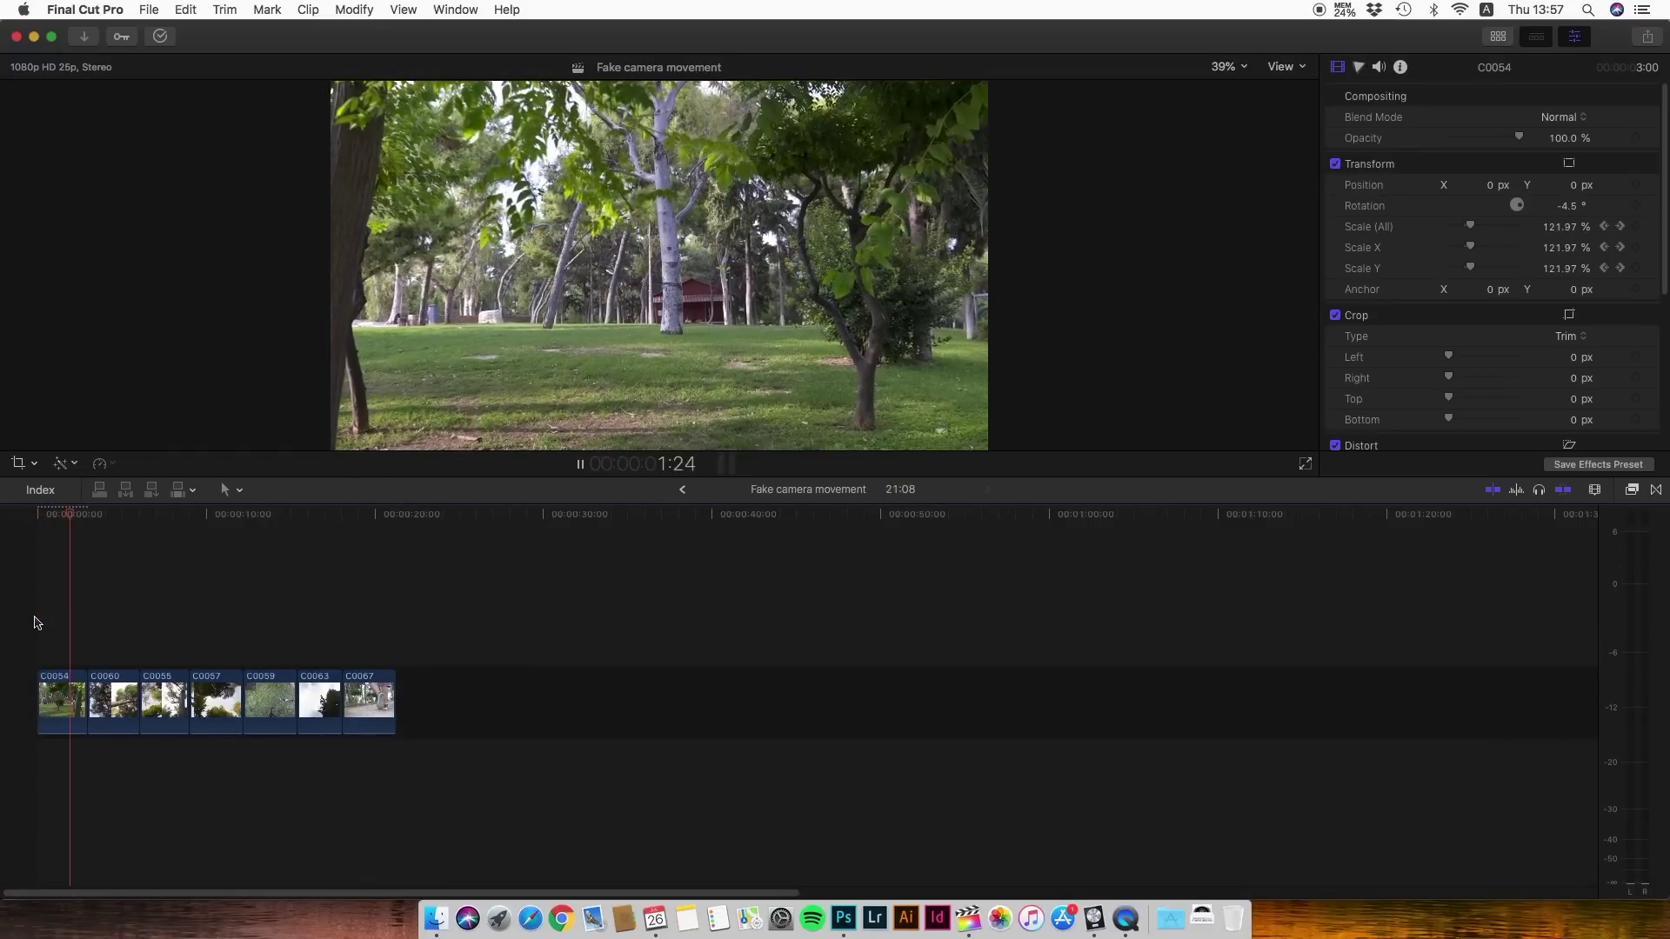
key(space)
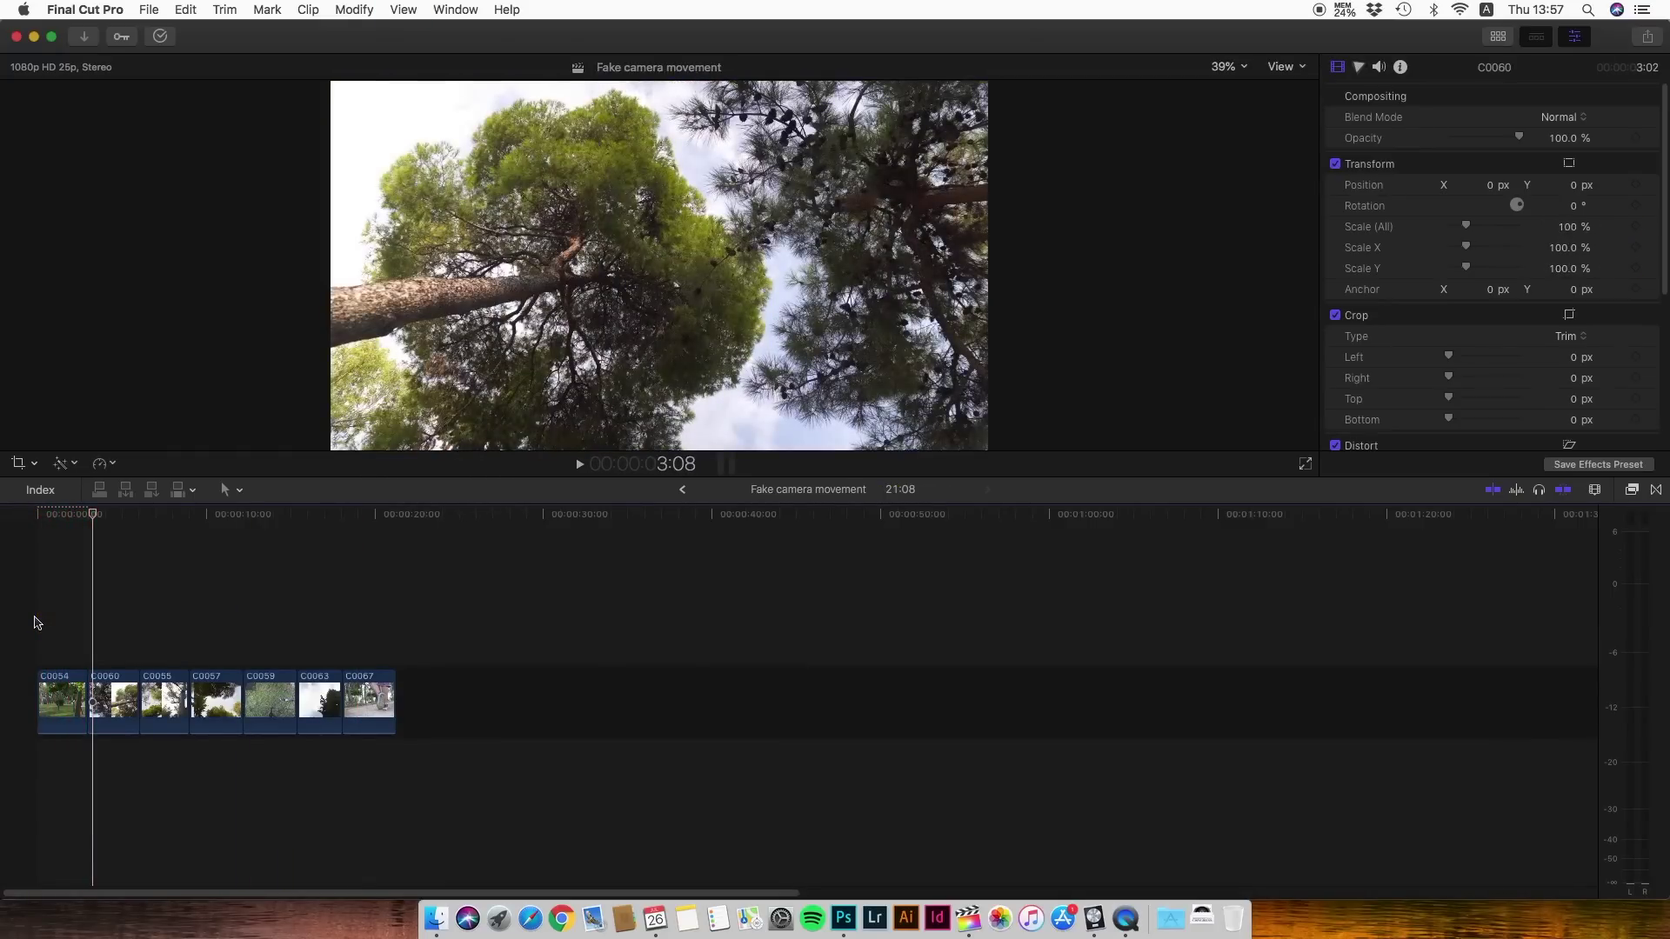
Step: Keyframe C0060's rotation at 0° at its start and 8.5° at its end
click(101, 667)
click(102, 674)
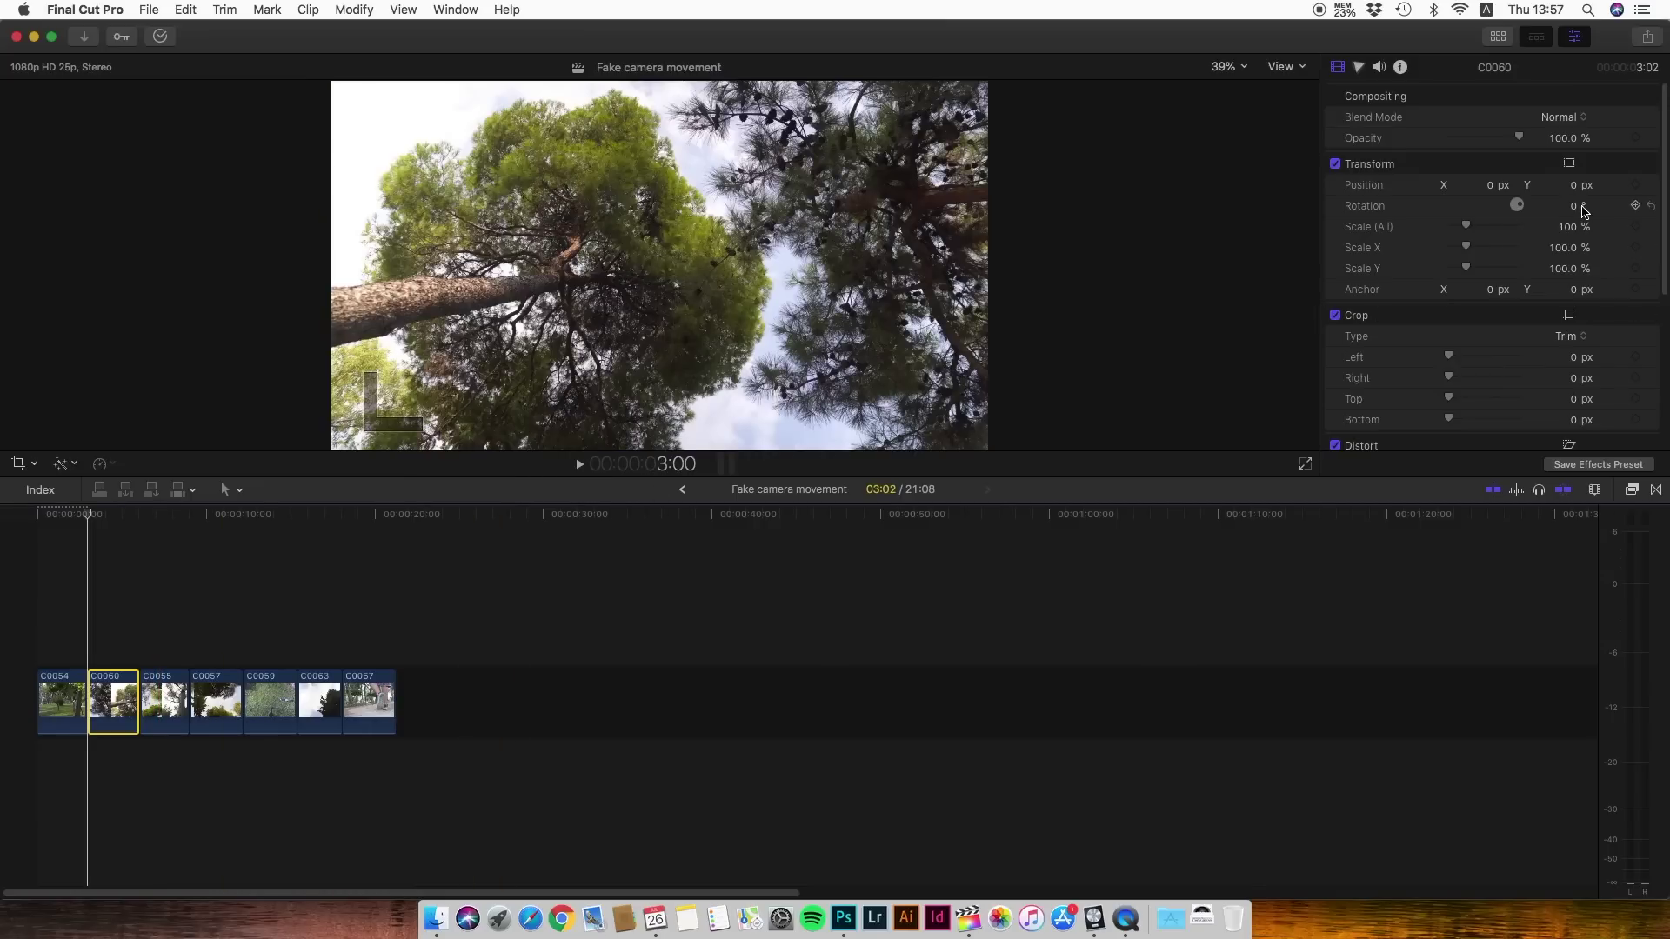
click(1635, 205)
click(142, 614)
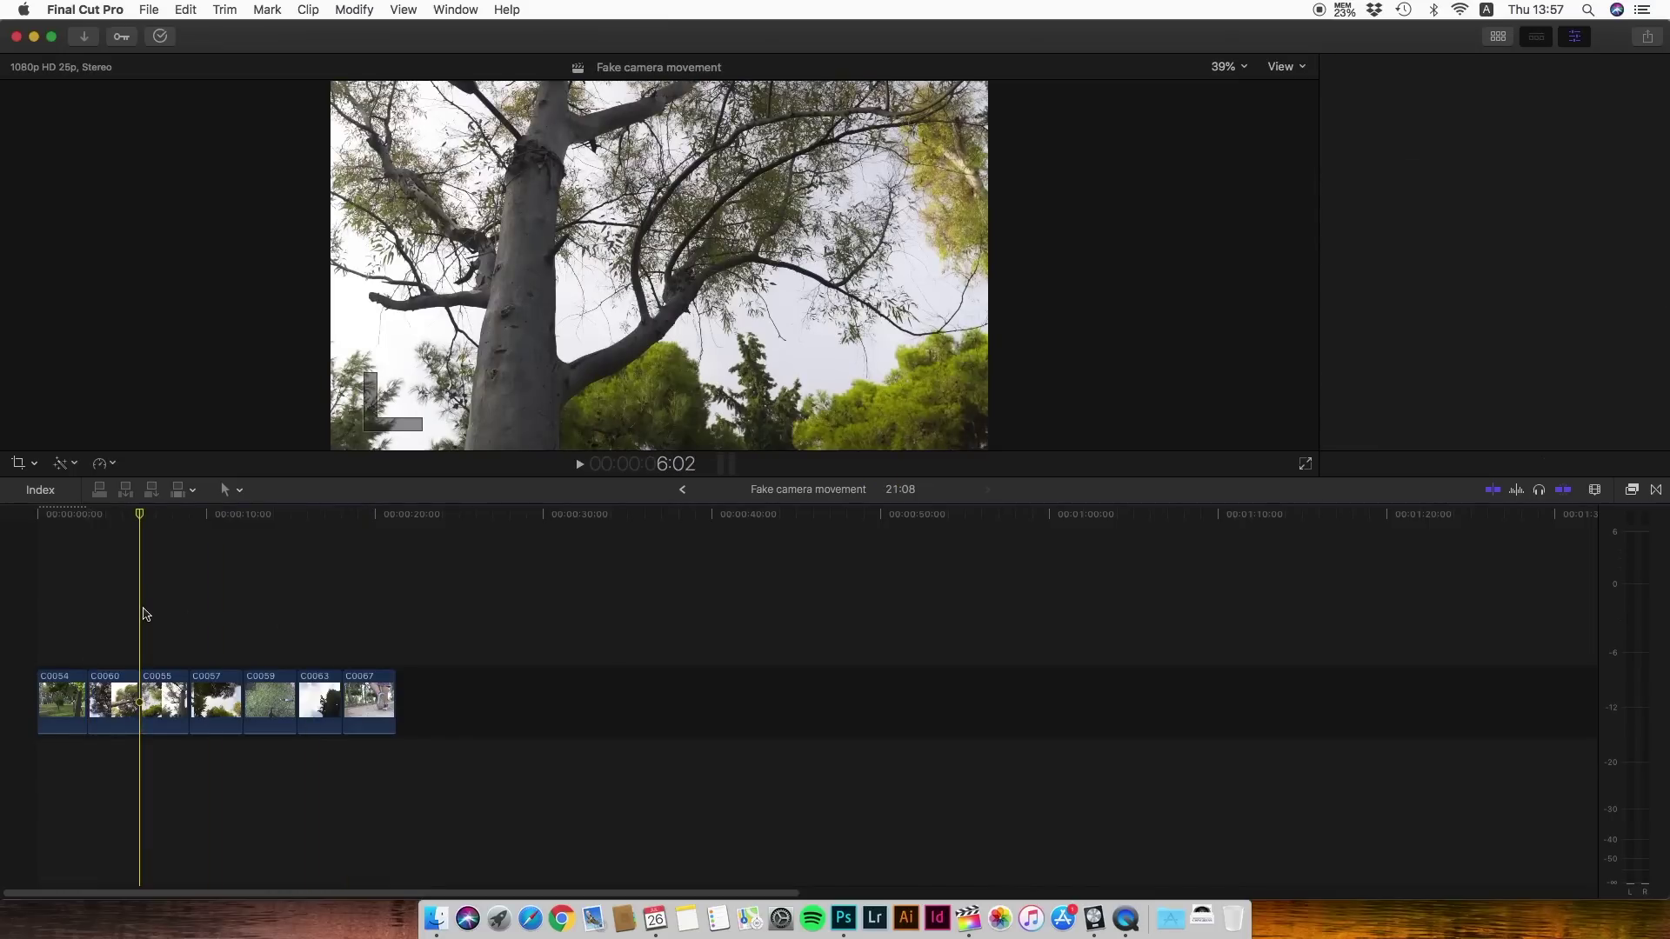
click(109, 687)
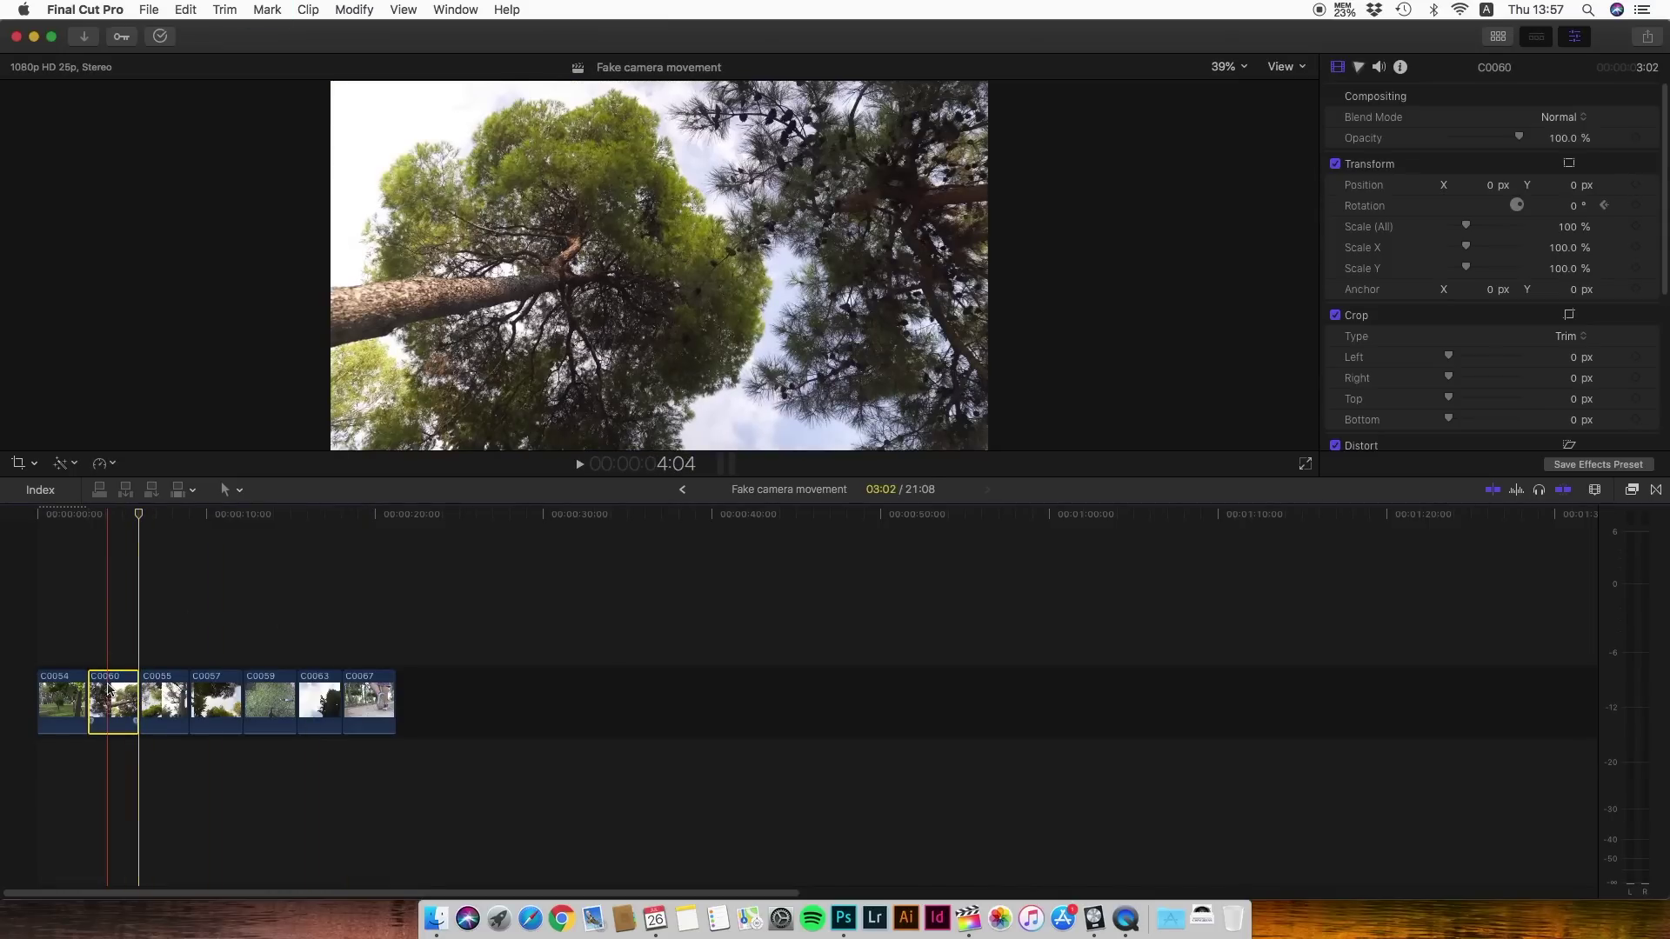
click(1573, 206)
text(8.5)
key(Return)
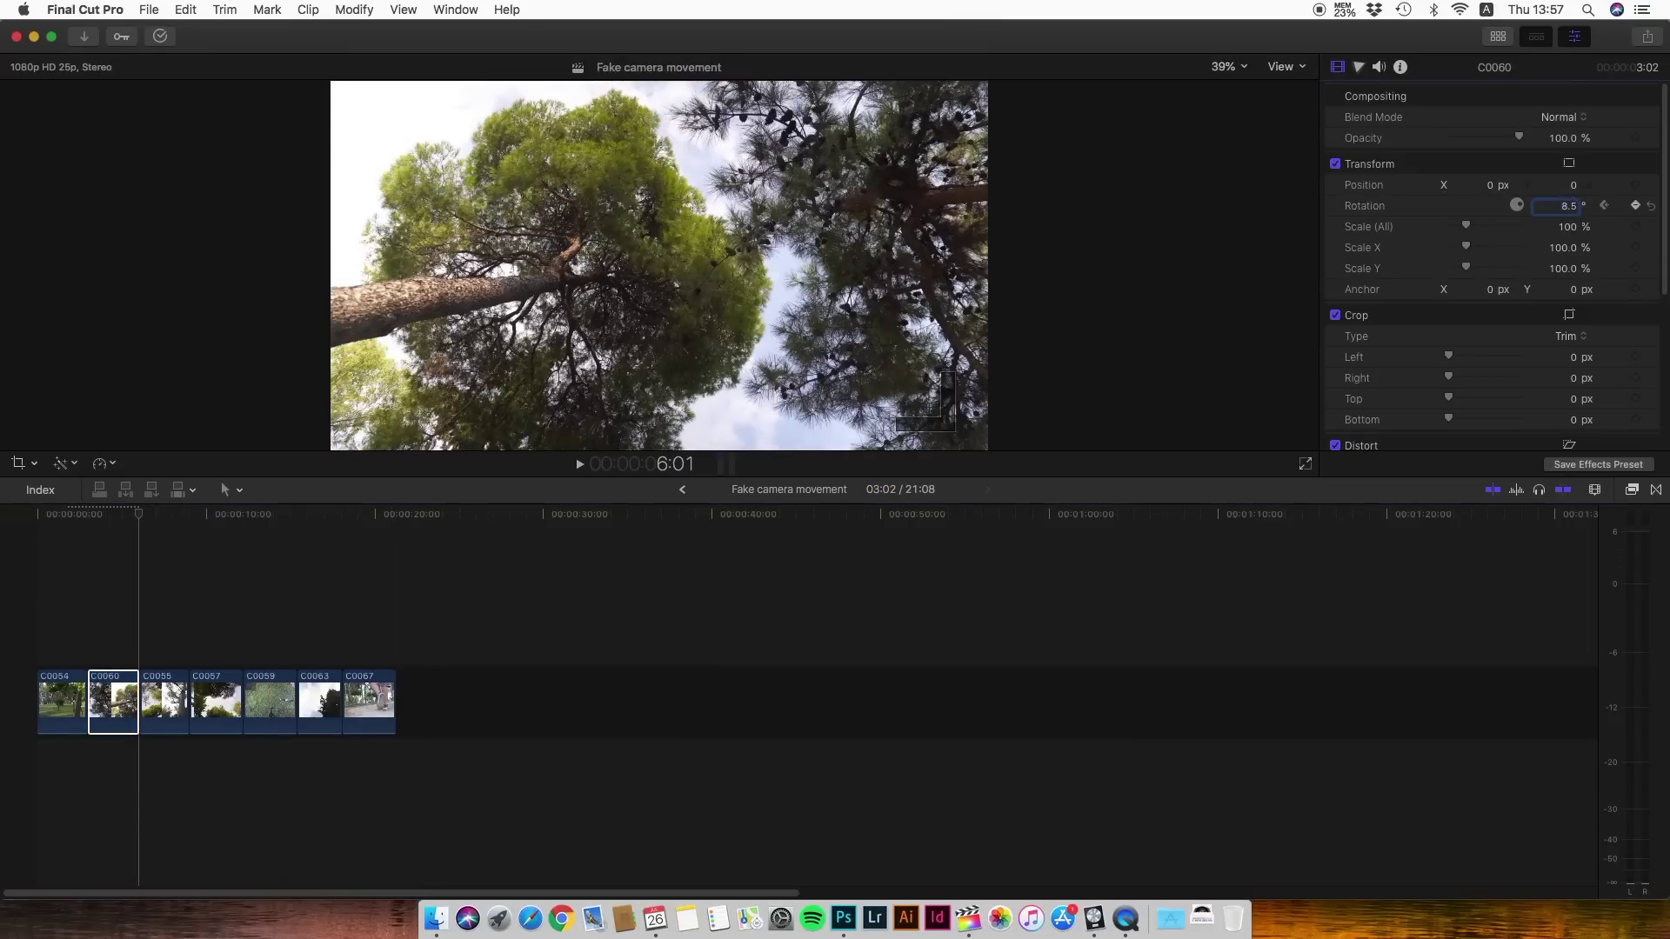
click(1636, 206)
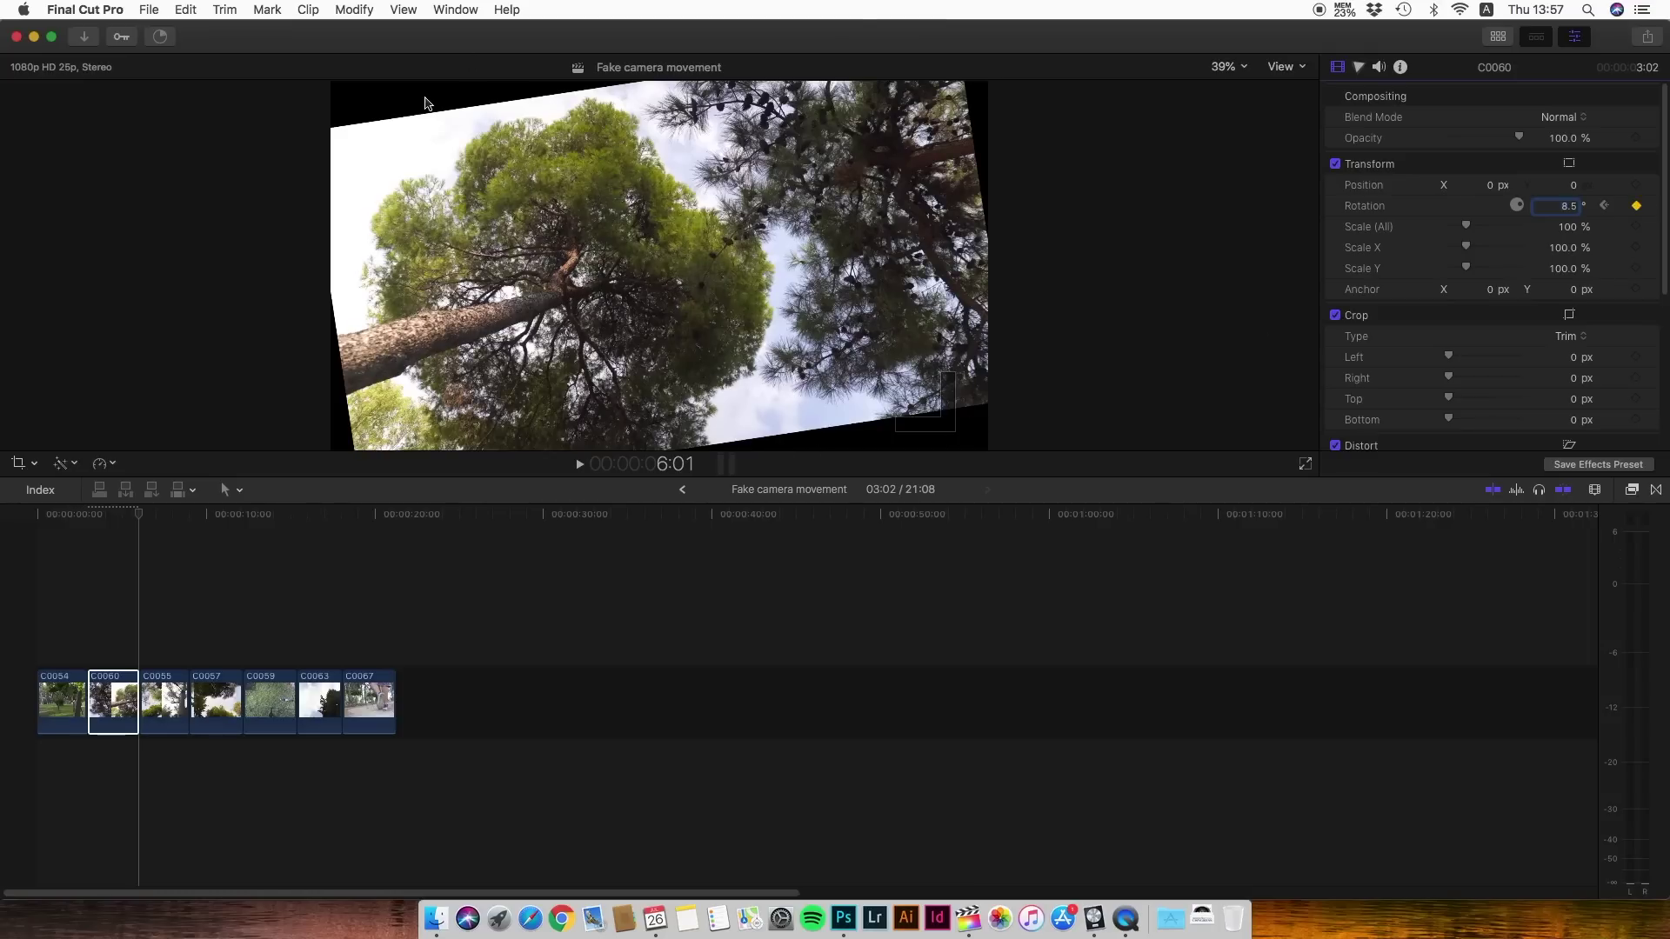
Step: Scale C0060 to 125% to hide the black corners, then play it back
key(space)
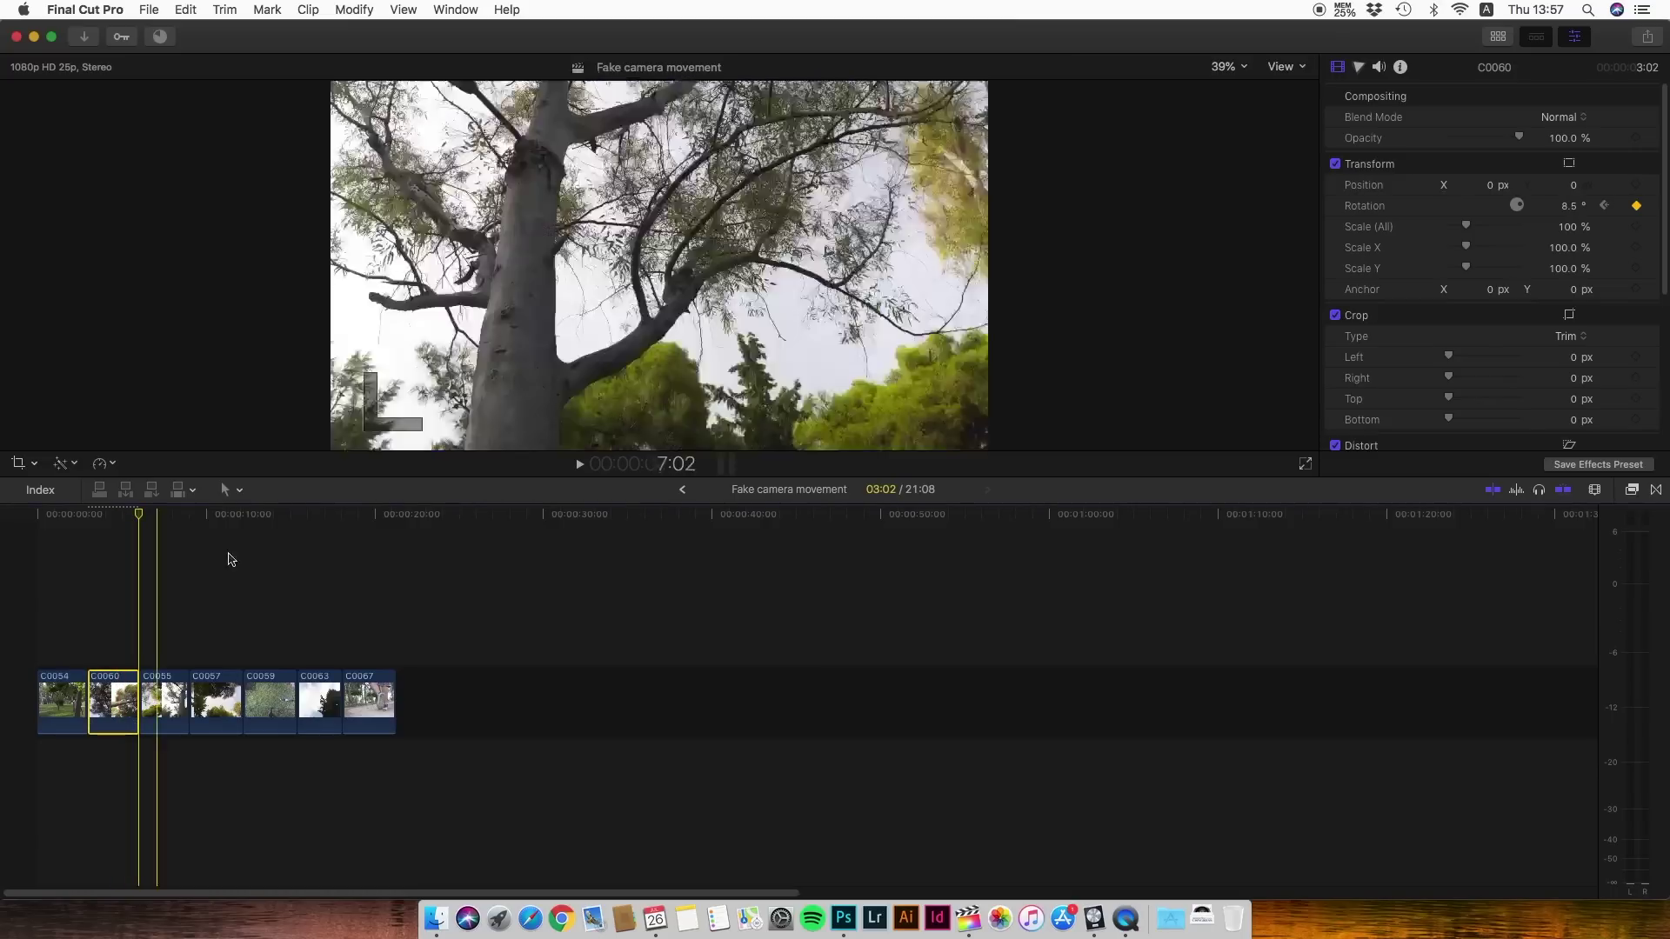
drag(1466, 228, 1475, 229)
click(1568, 227)
text(125)
key(Return)
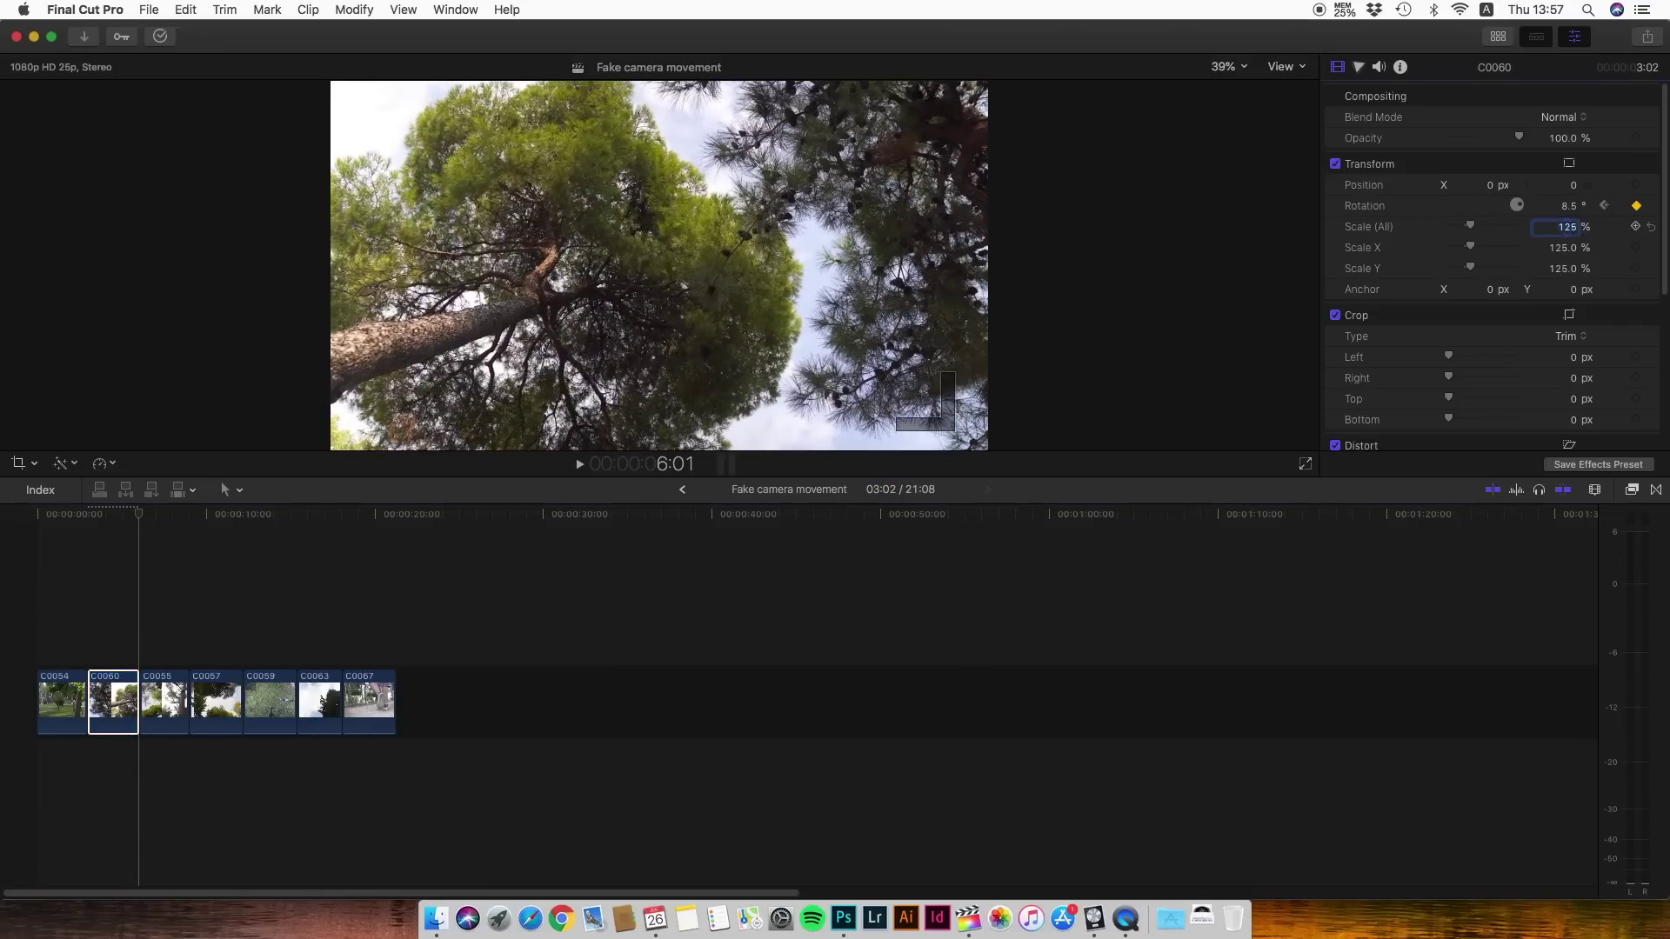
click(95, 620)
key(space)
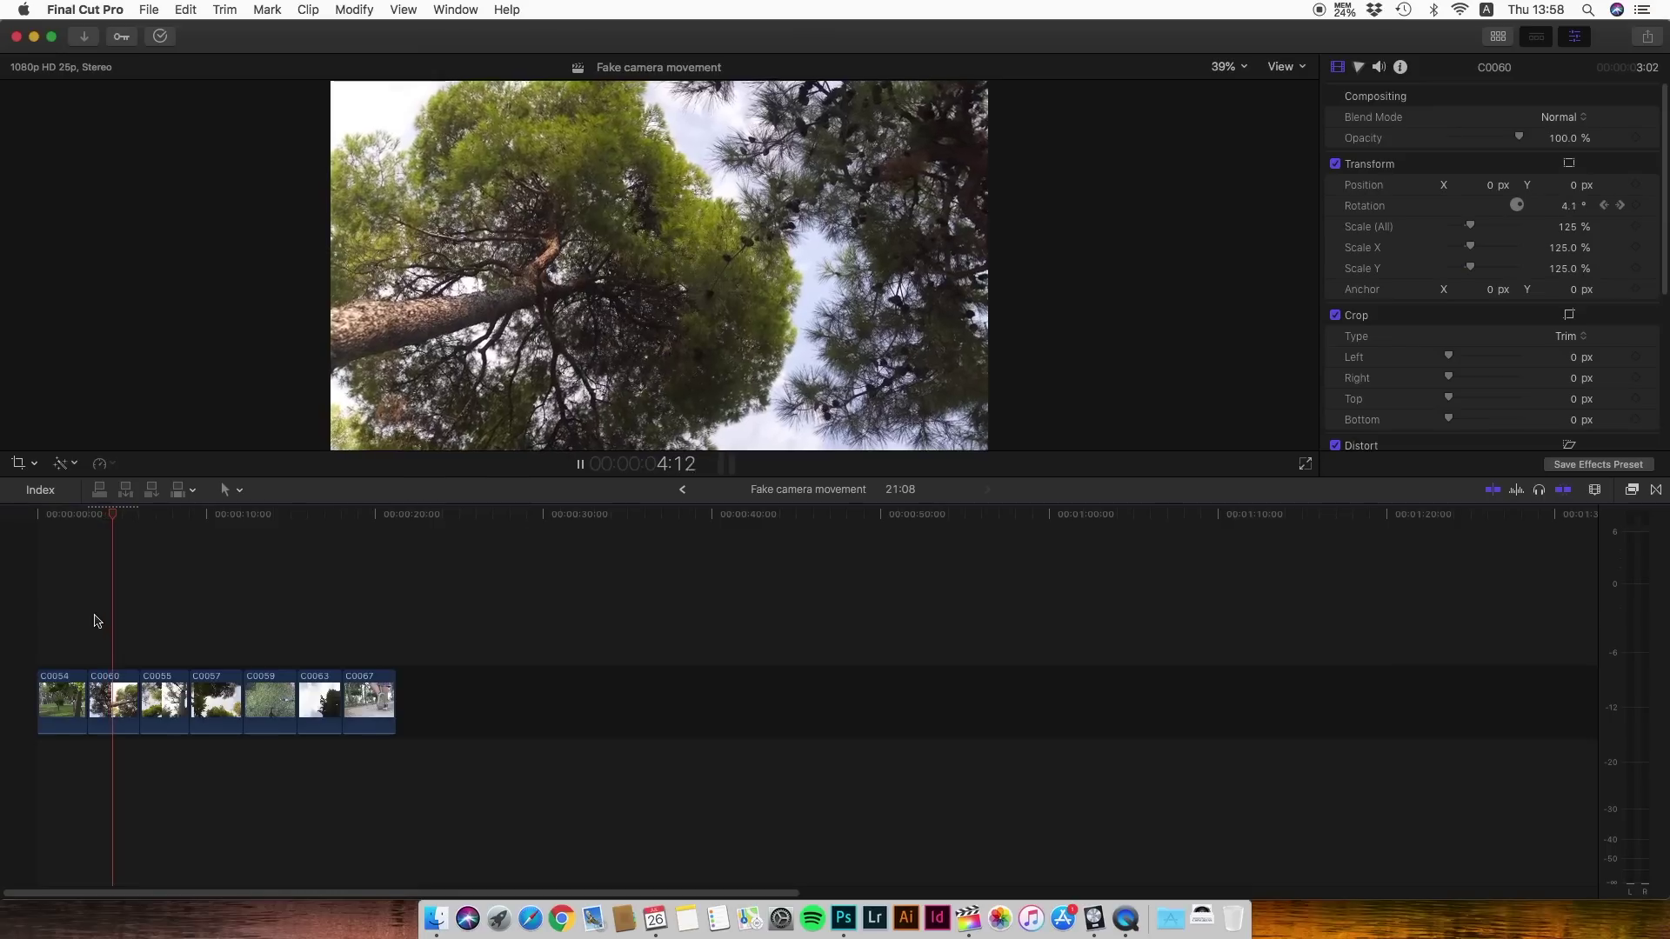
key(space)
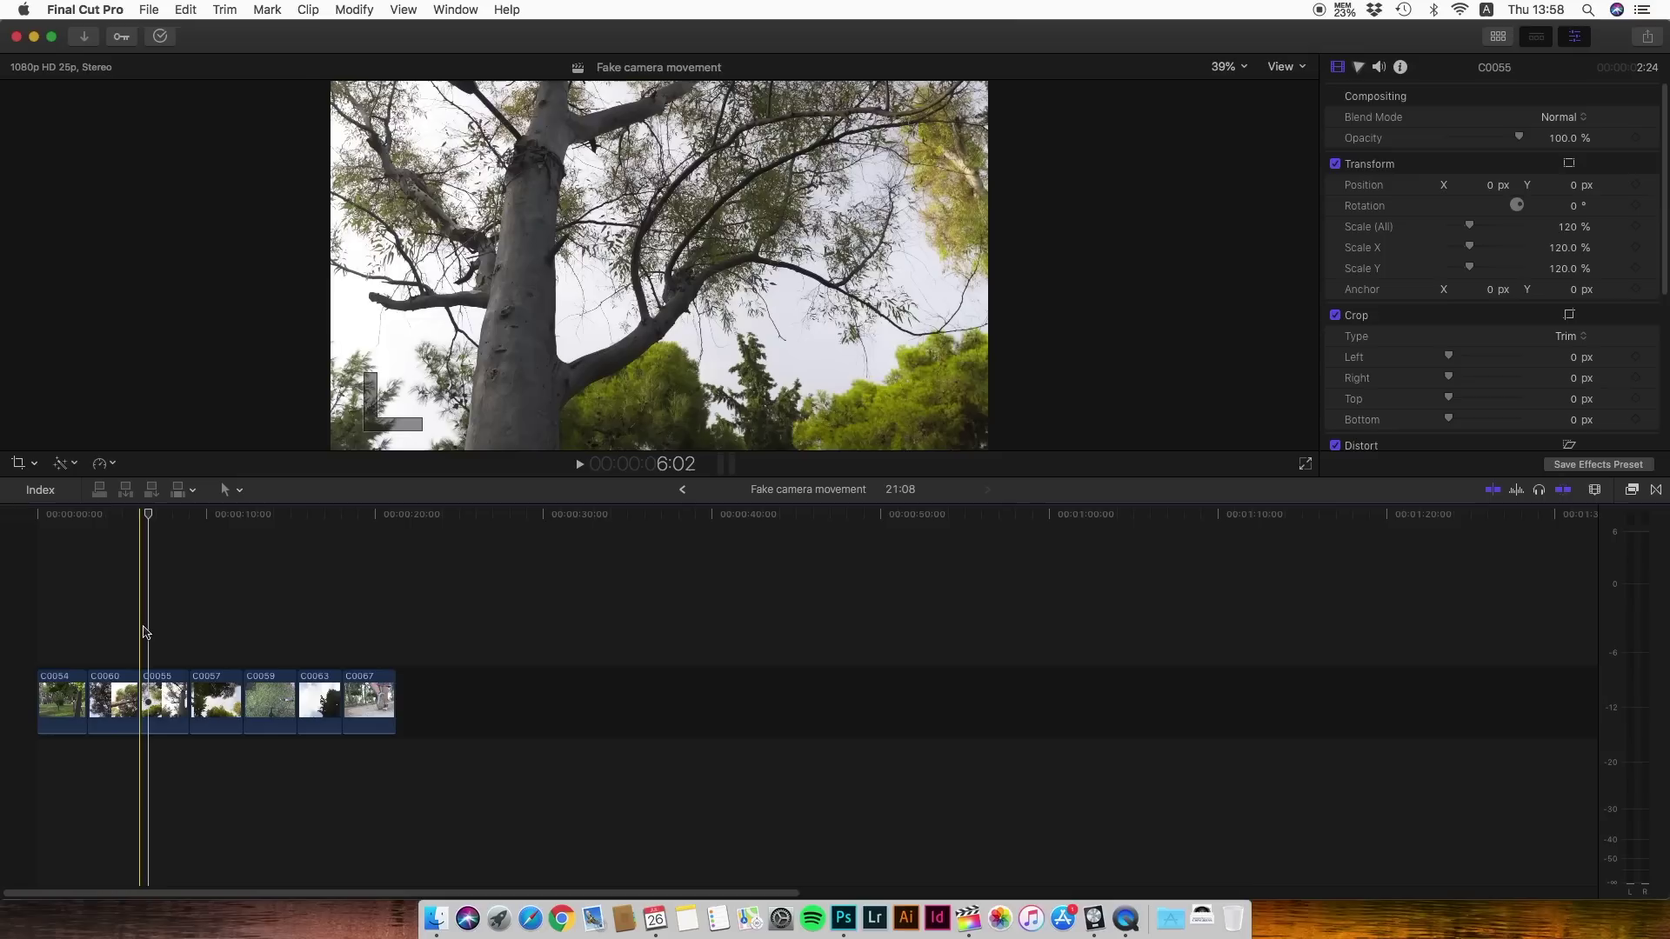
Step: Add a position keyframe at C0055's start with X set to 110 px
click(151, 691)
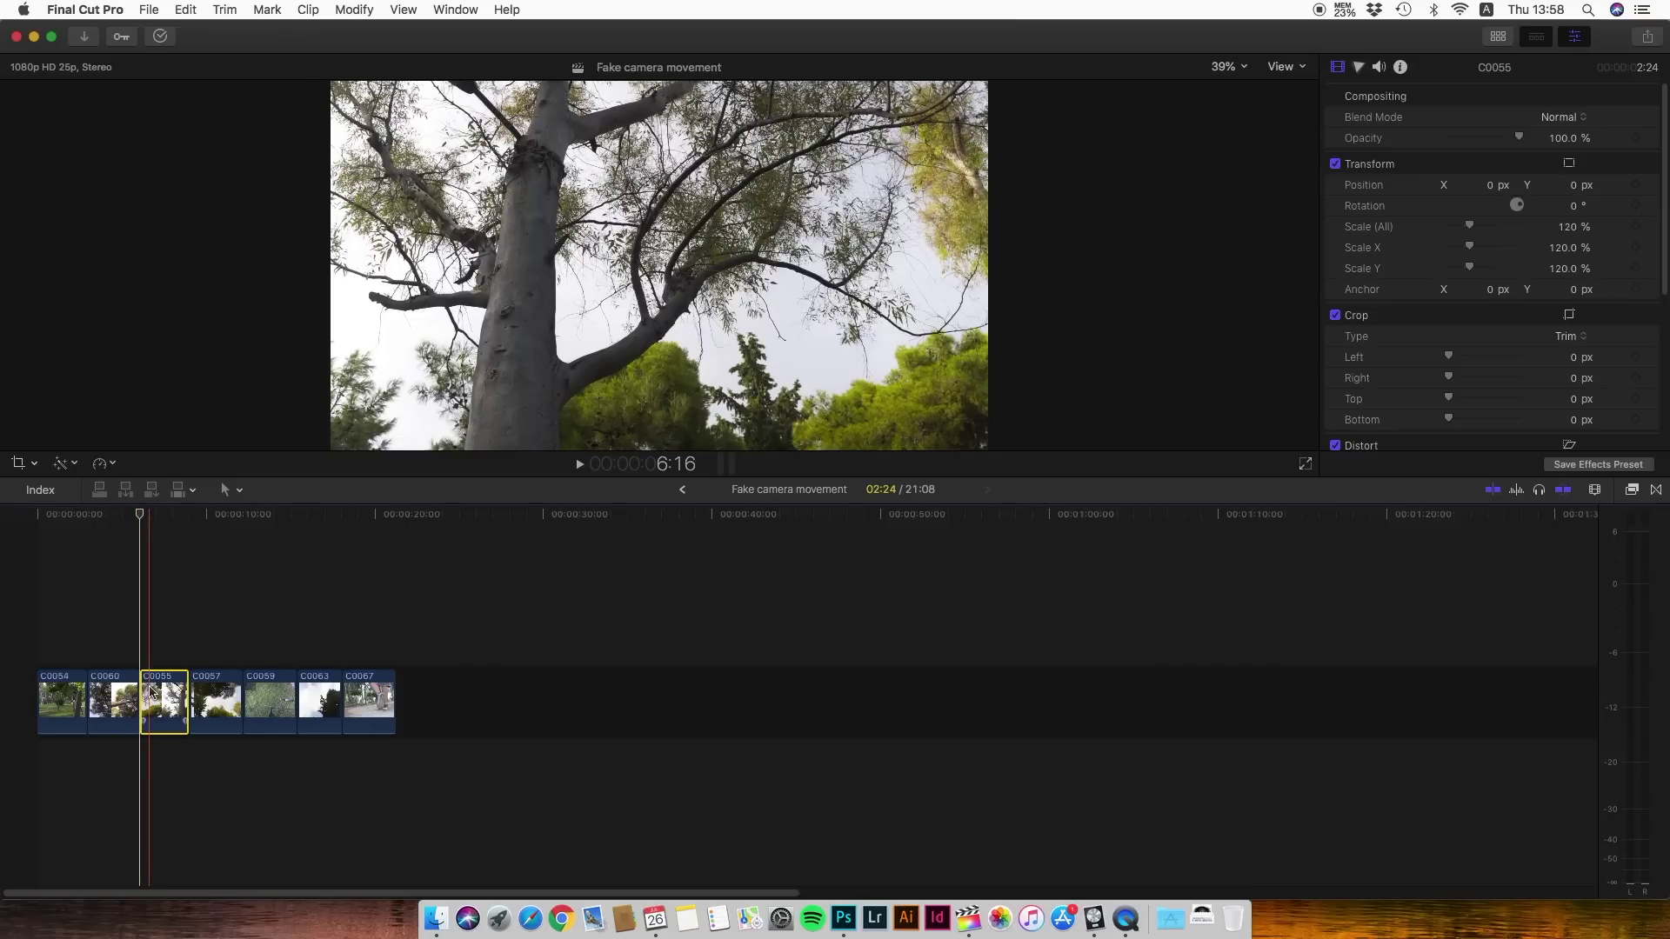
click(152, 691)
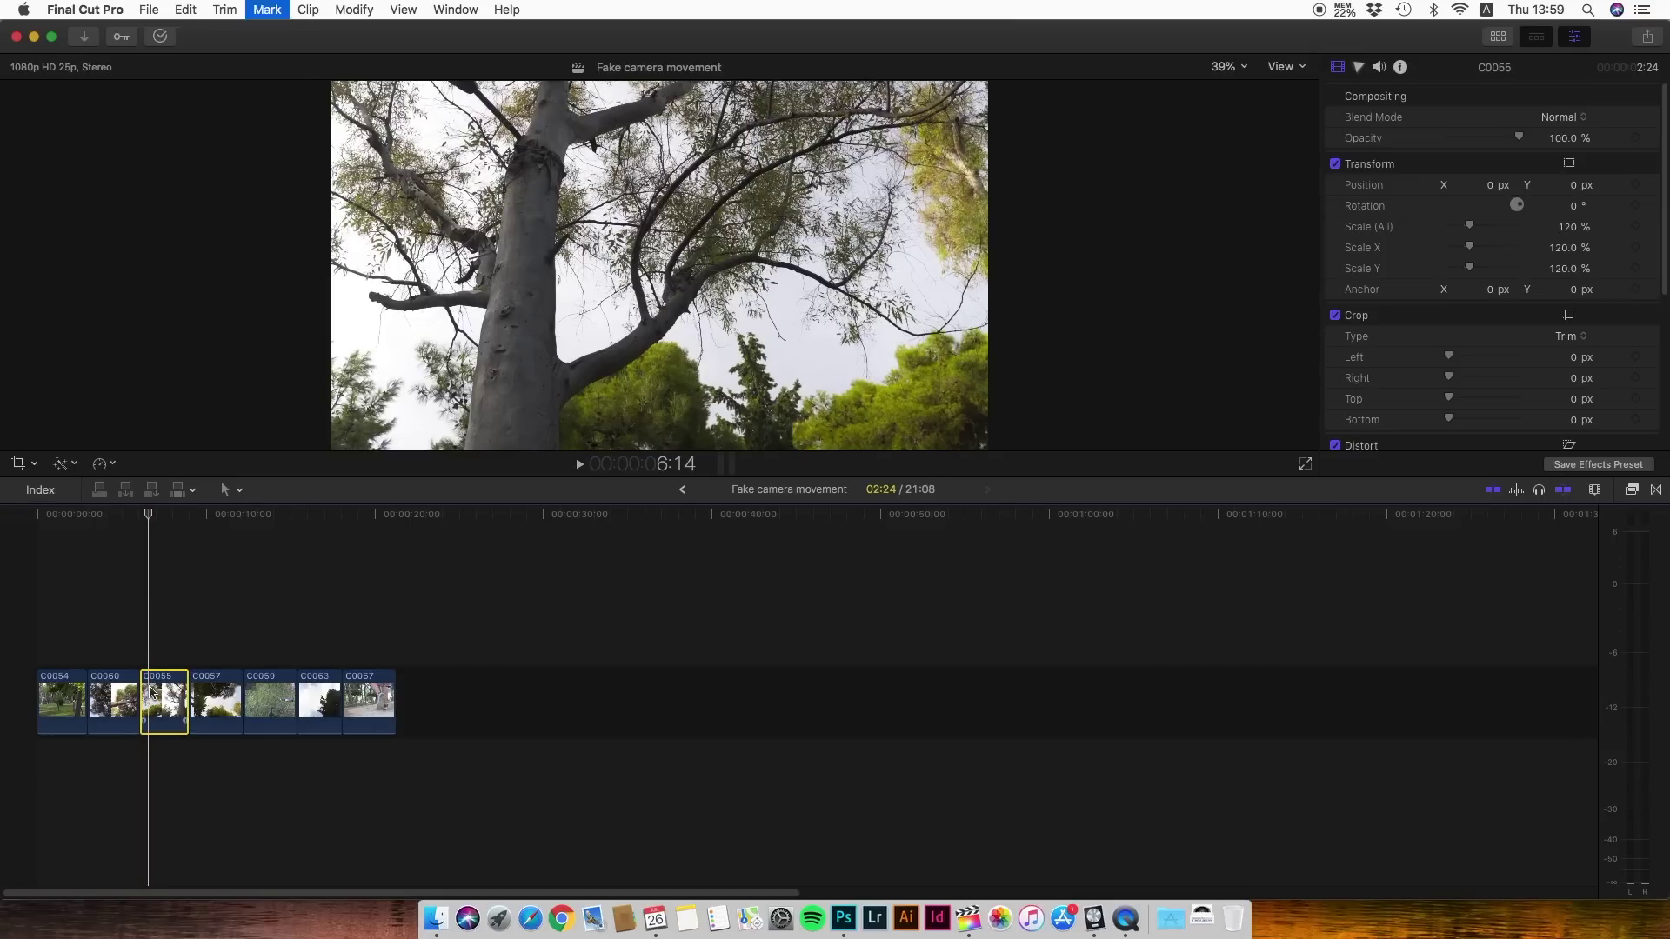
click(141, 647)
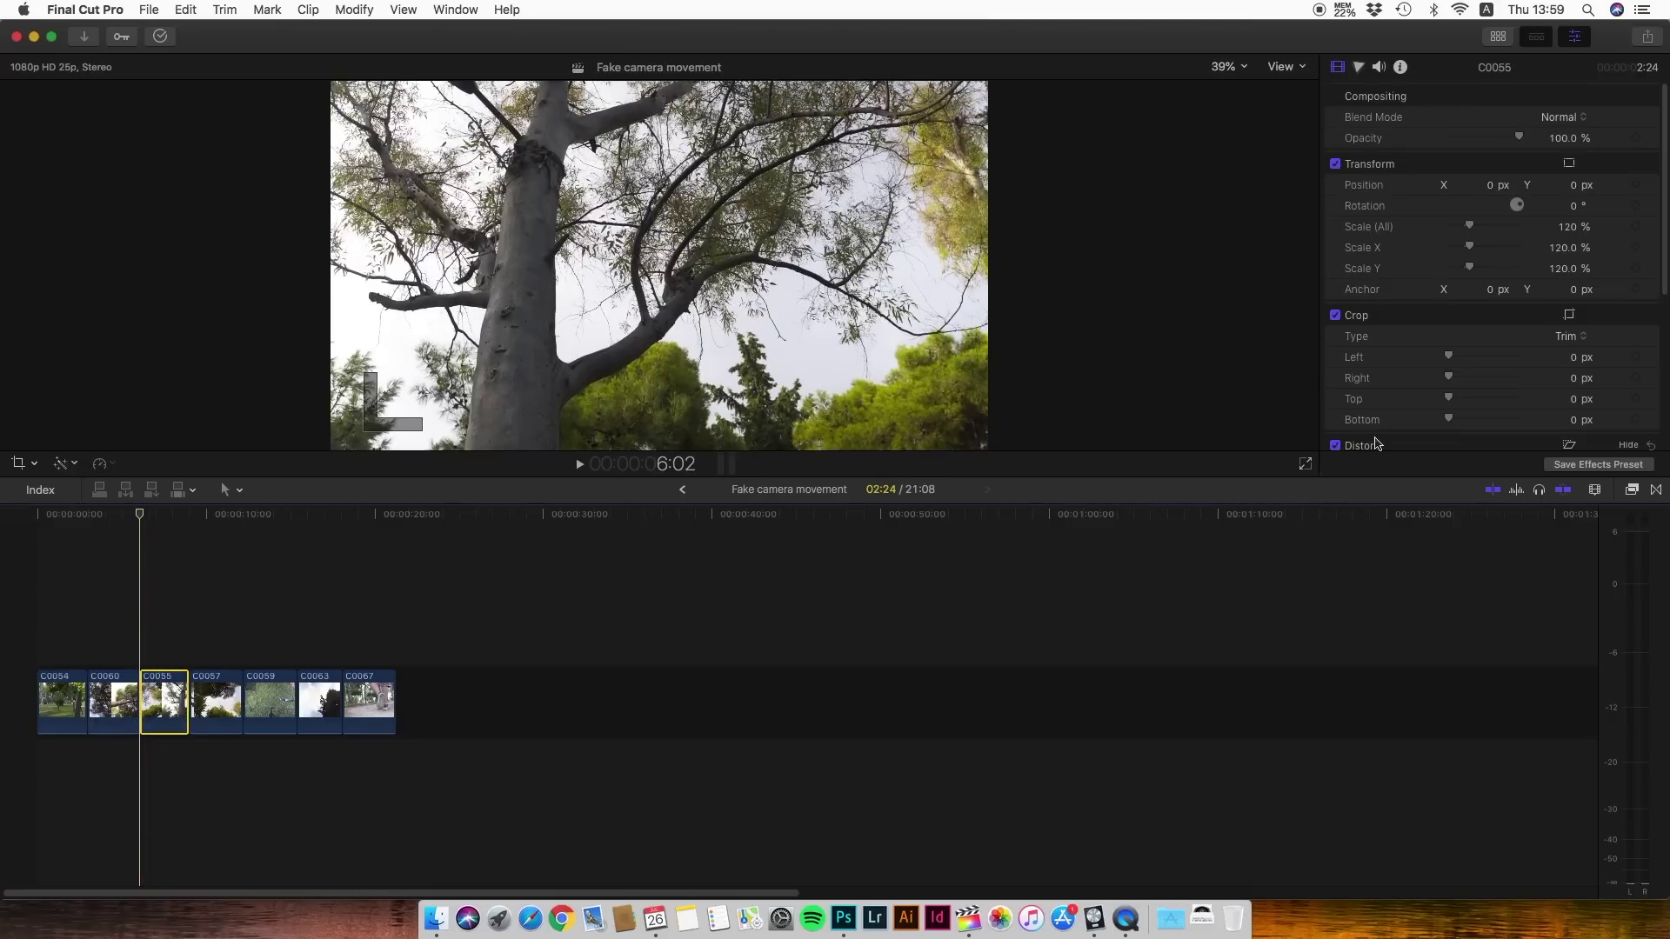
click(1635, 186)
click(1490, 185)
text(110)
key(Return)
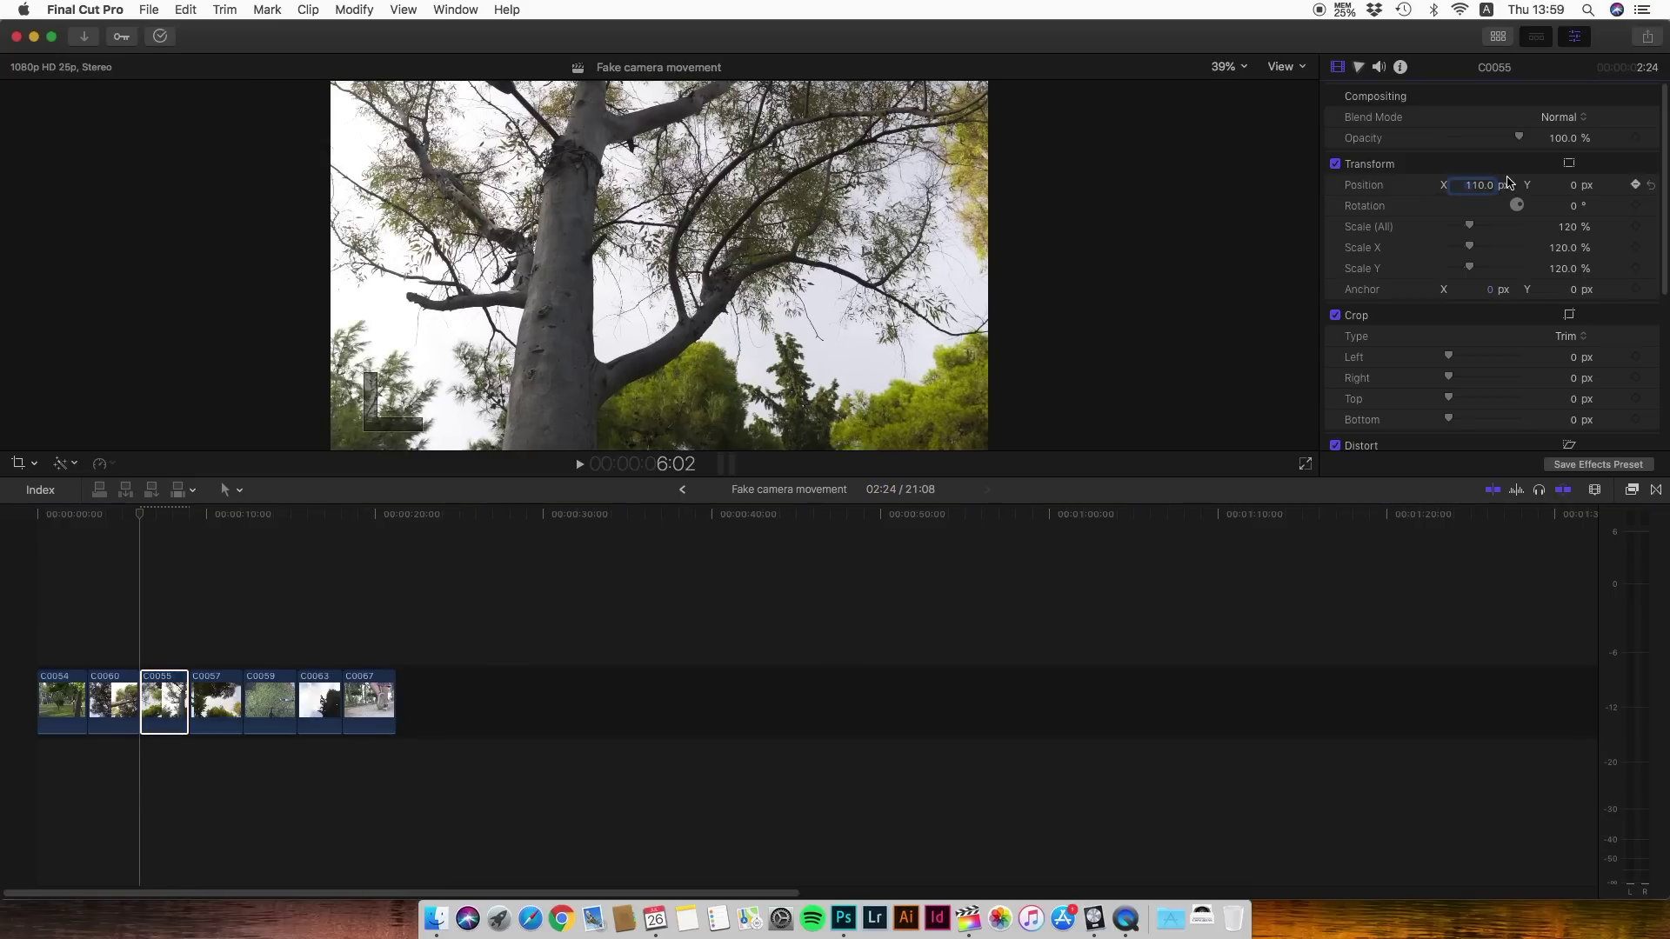
Step: Set C0055's X position to -110 px on its last frame and keyframe it
click(186, 597)
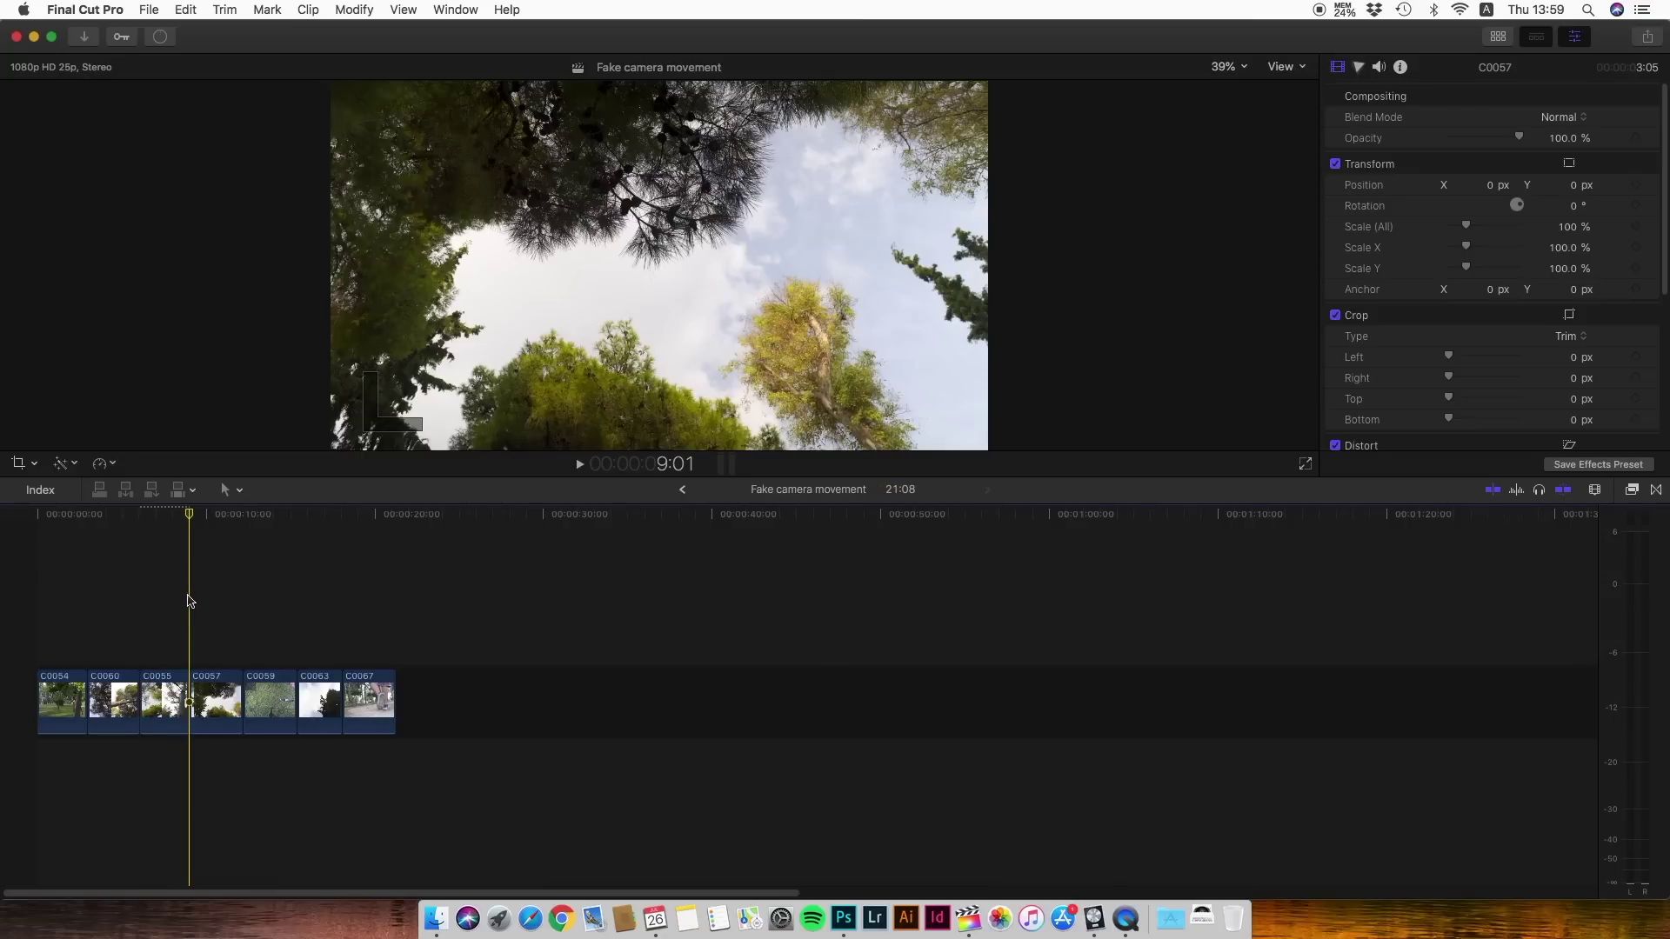
click(168, 695)
key(Left)
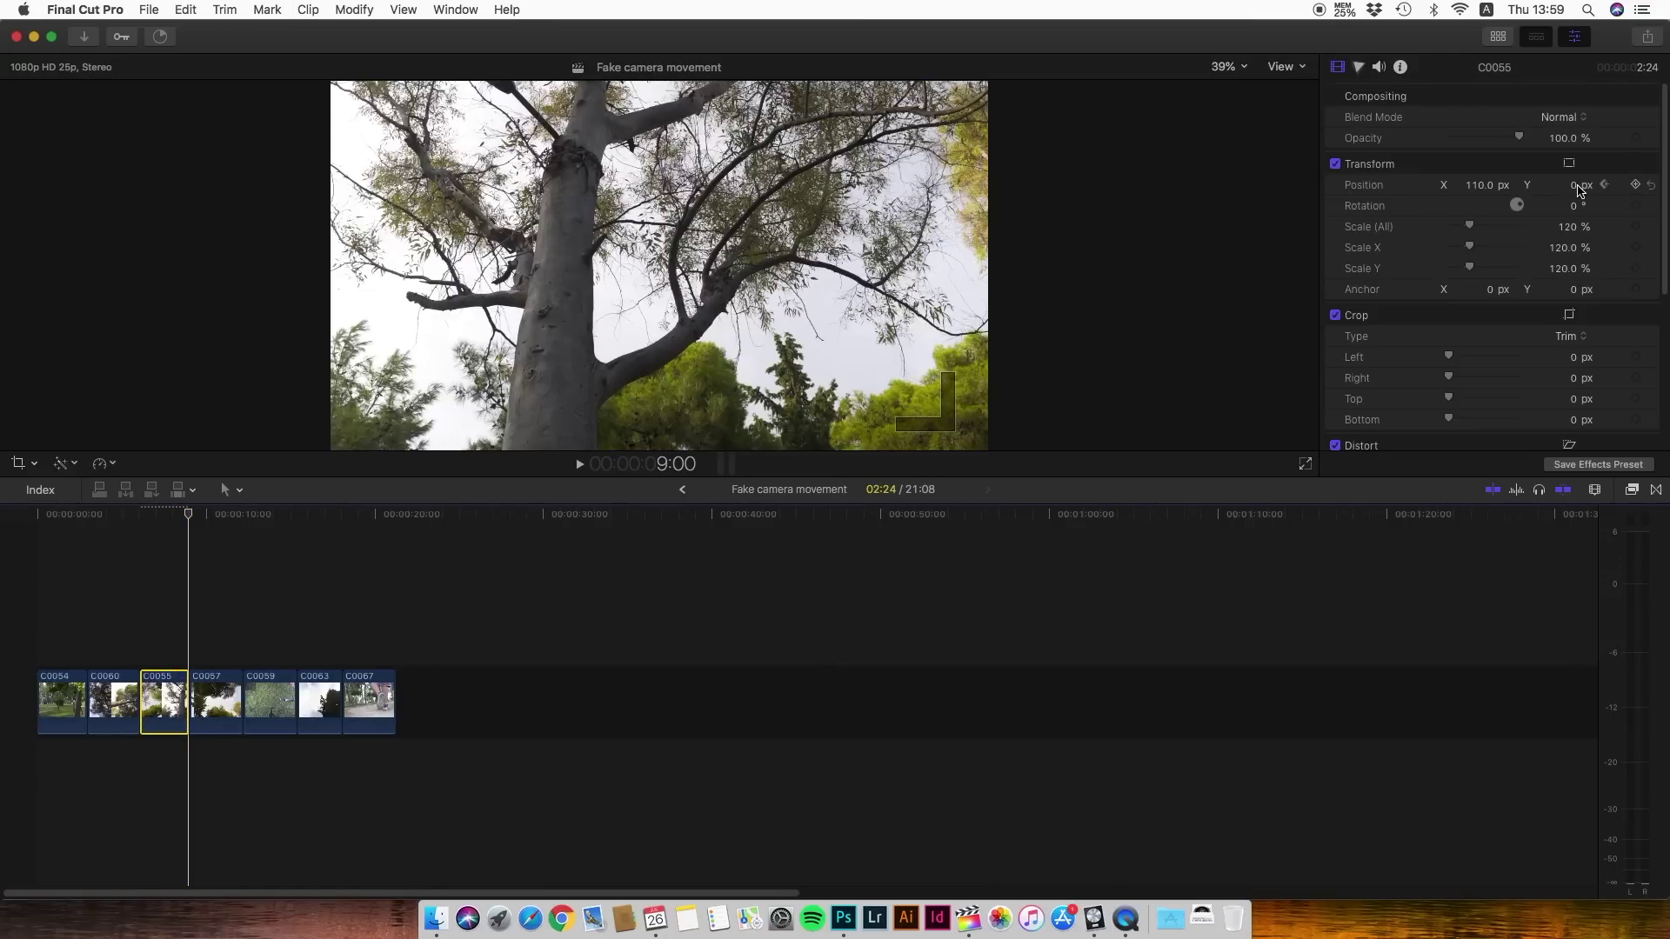
click(1479, 184)
text(-)
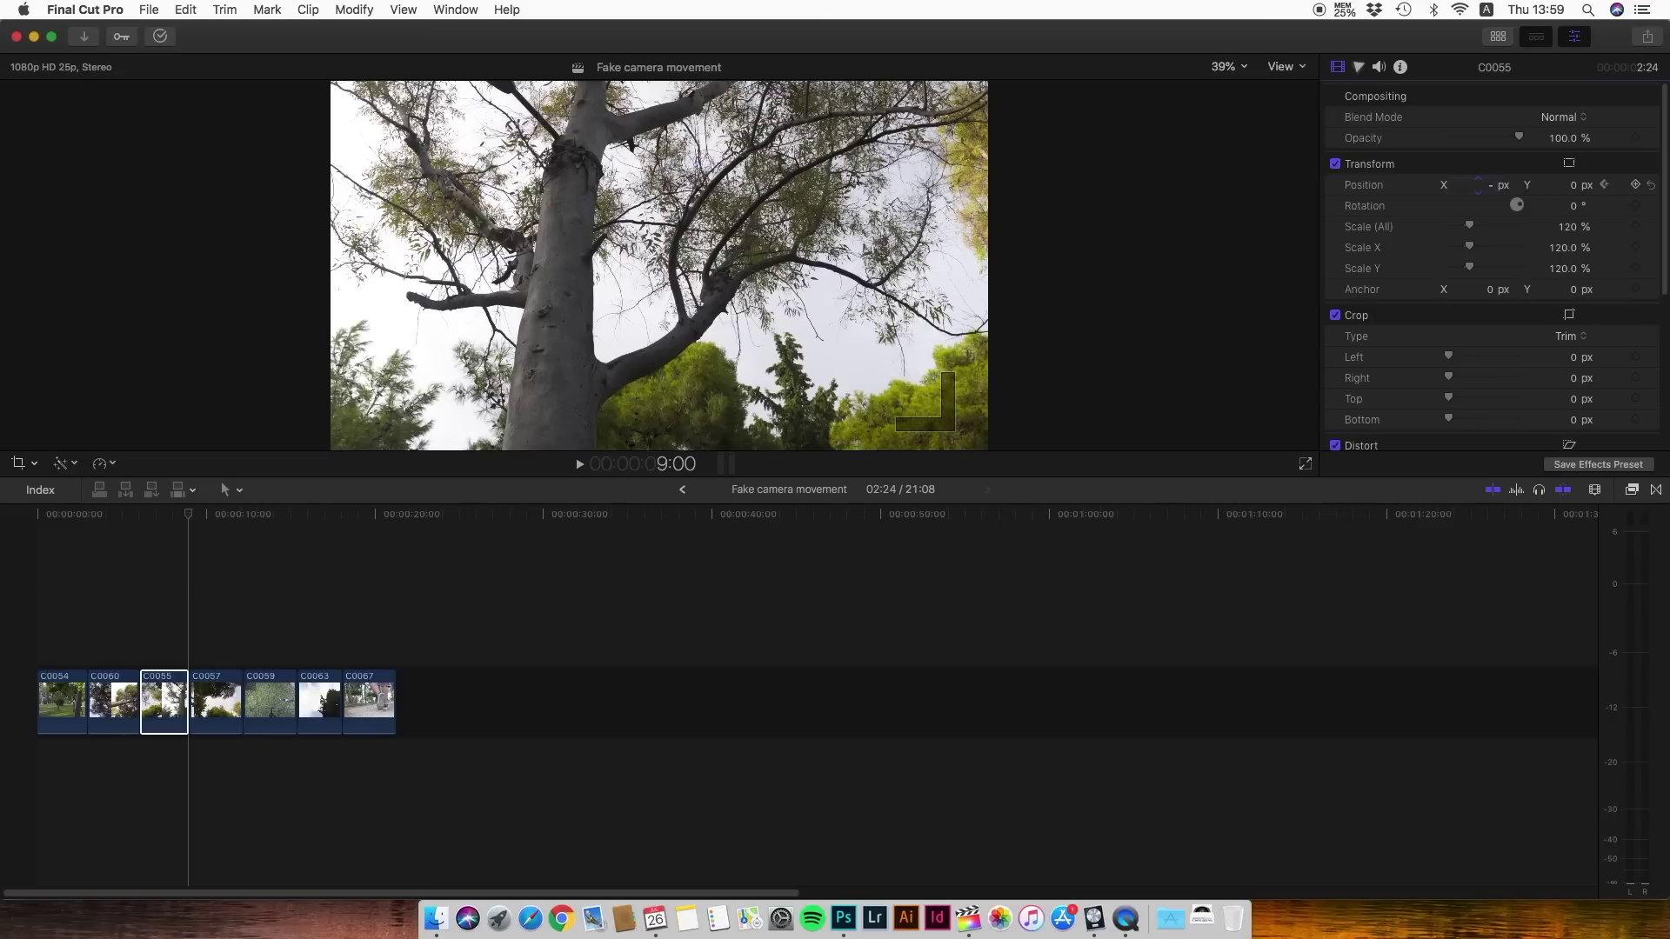
key(Return)
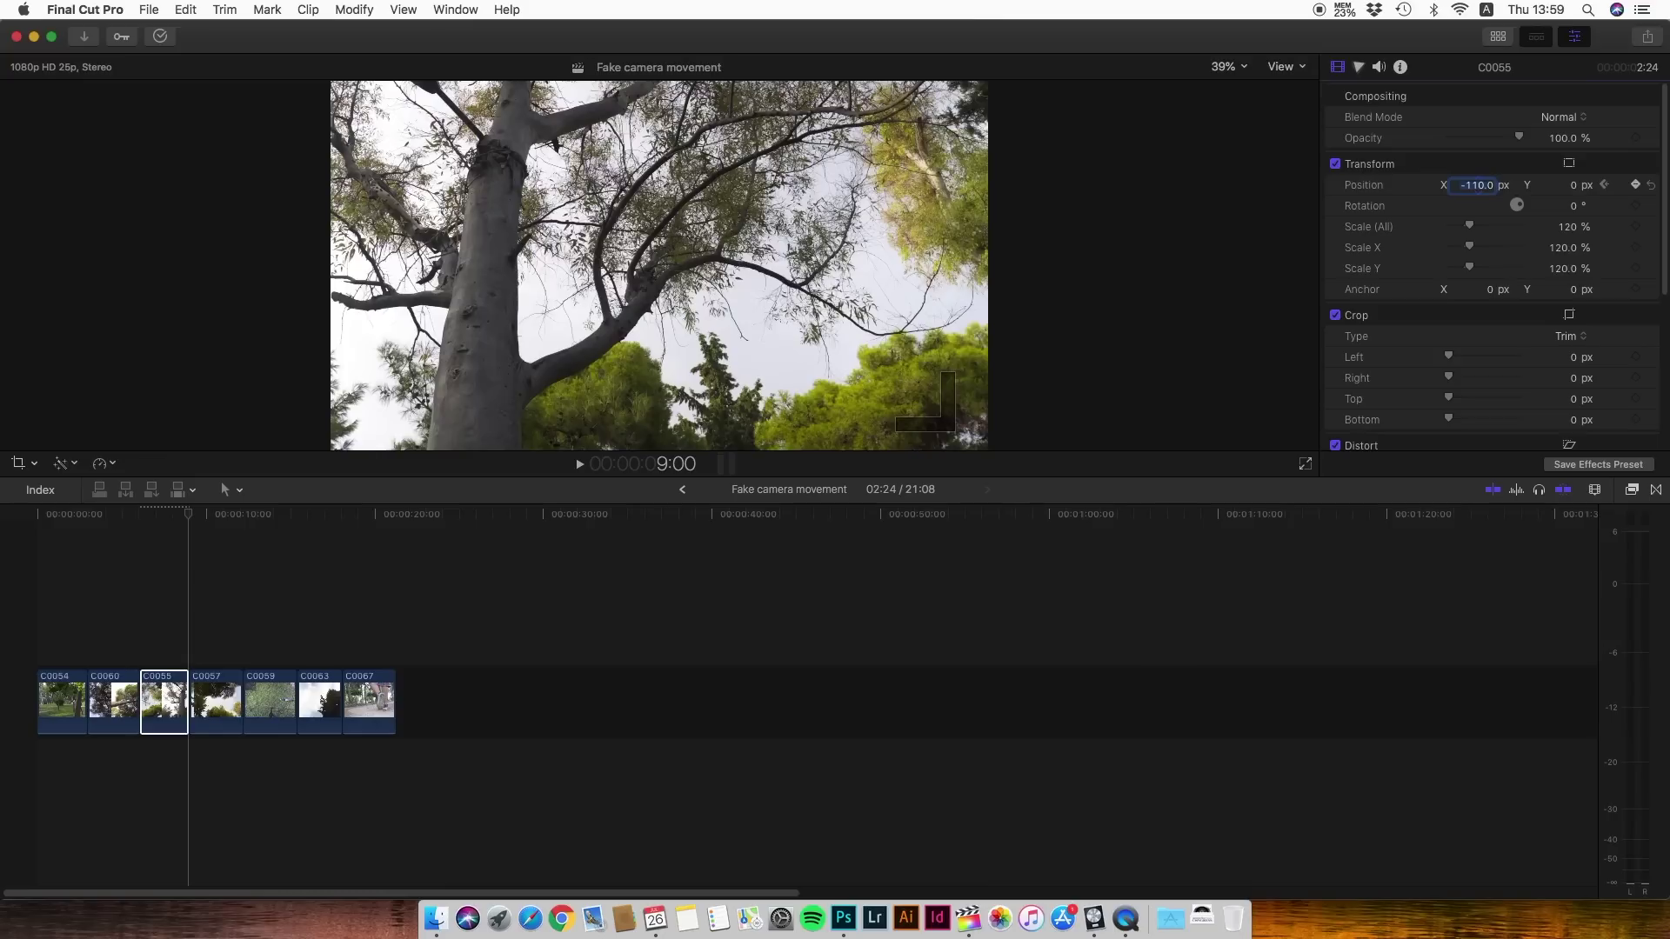
click(1636, 185)
Step: Try C0055's scale at 100%, then put it back to 120%
click(1572, 227)
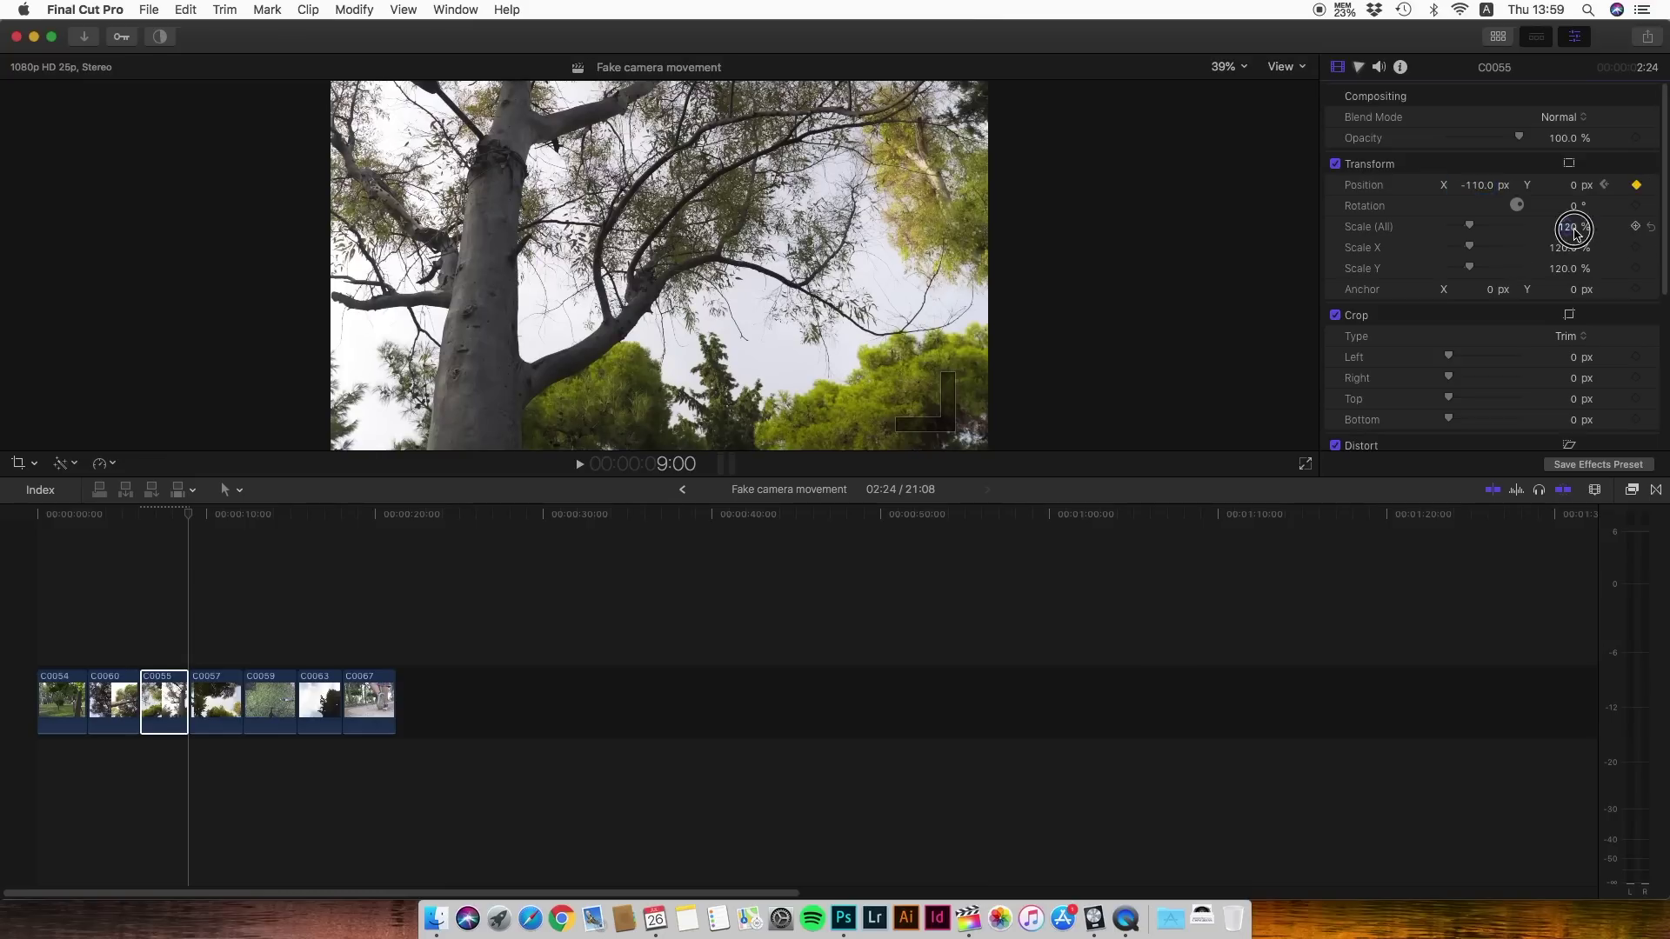
text(100)
key(Return)
text(120)
key(Return)
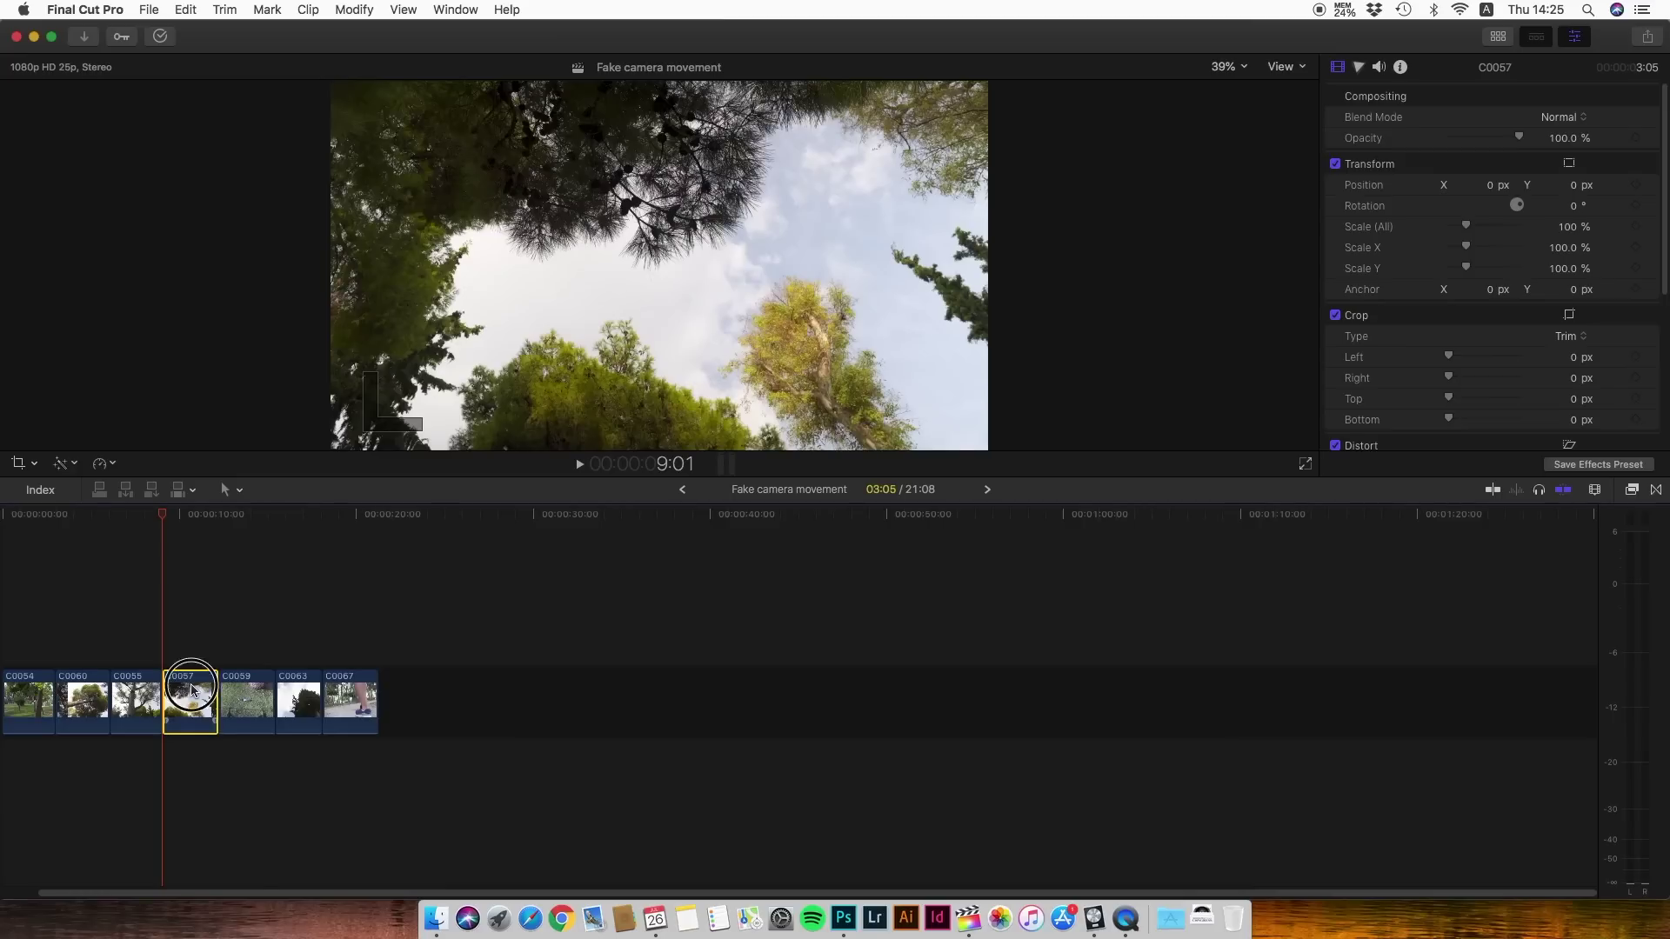
Step: Keyframe C0057's scale at 115% at its start and 100% on its last frame
click(1634, 227)
click(1568, 227)
text(115)
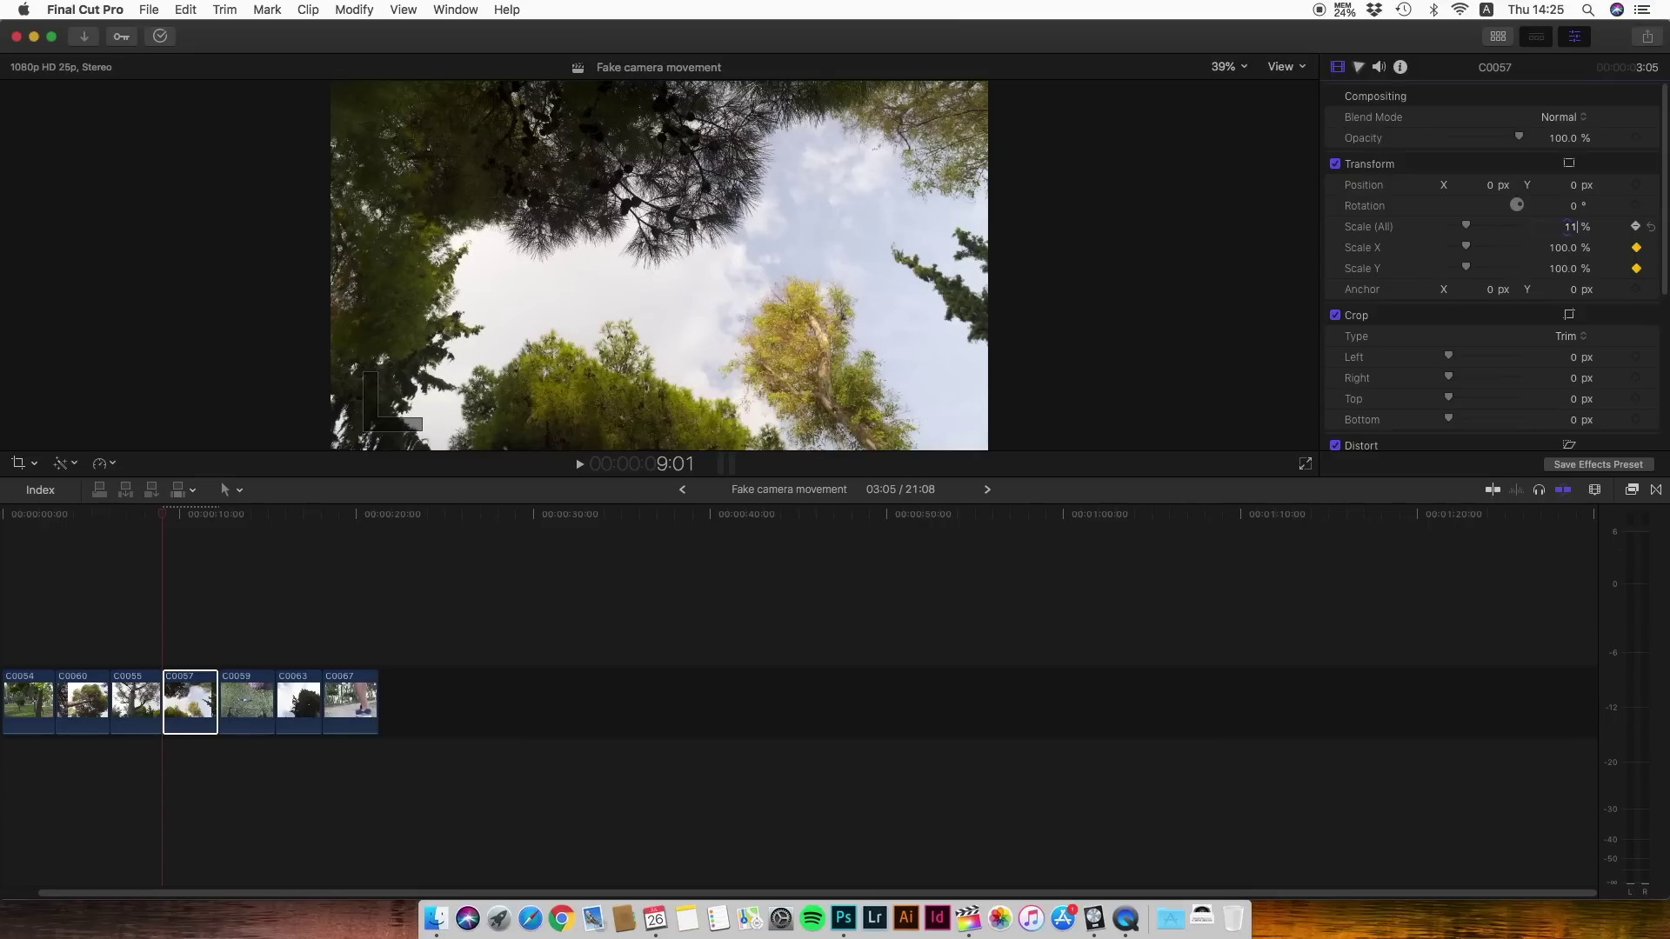
key(Return)
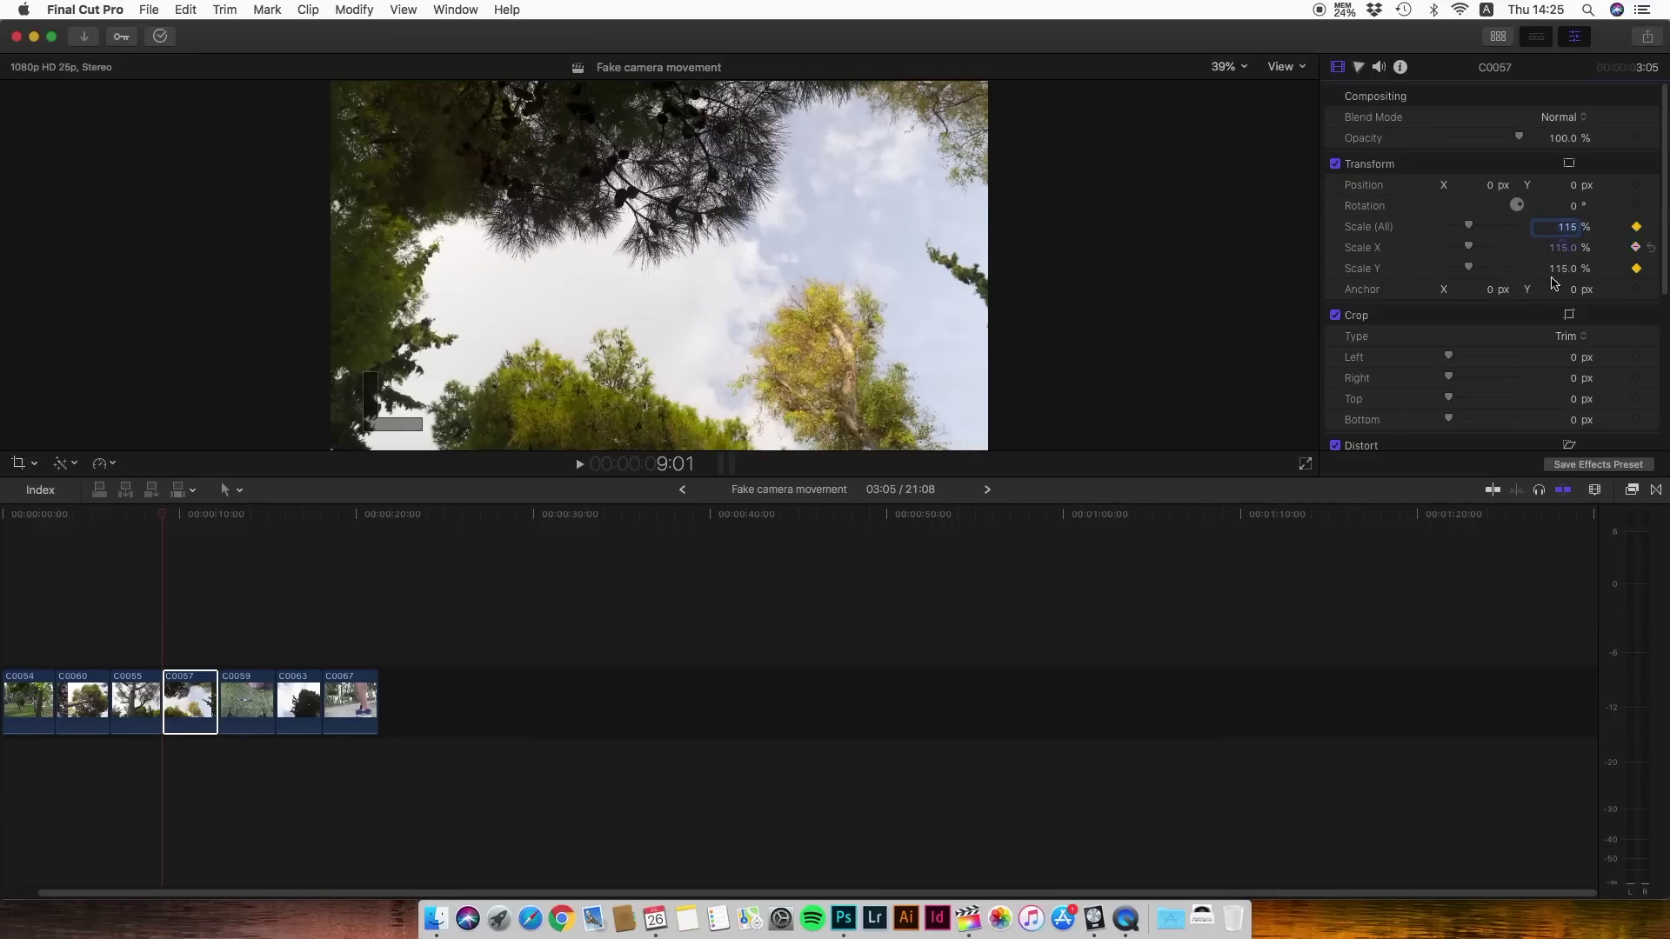
click(218, 636)
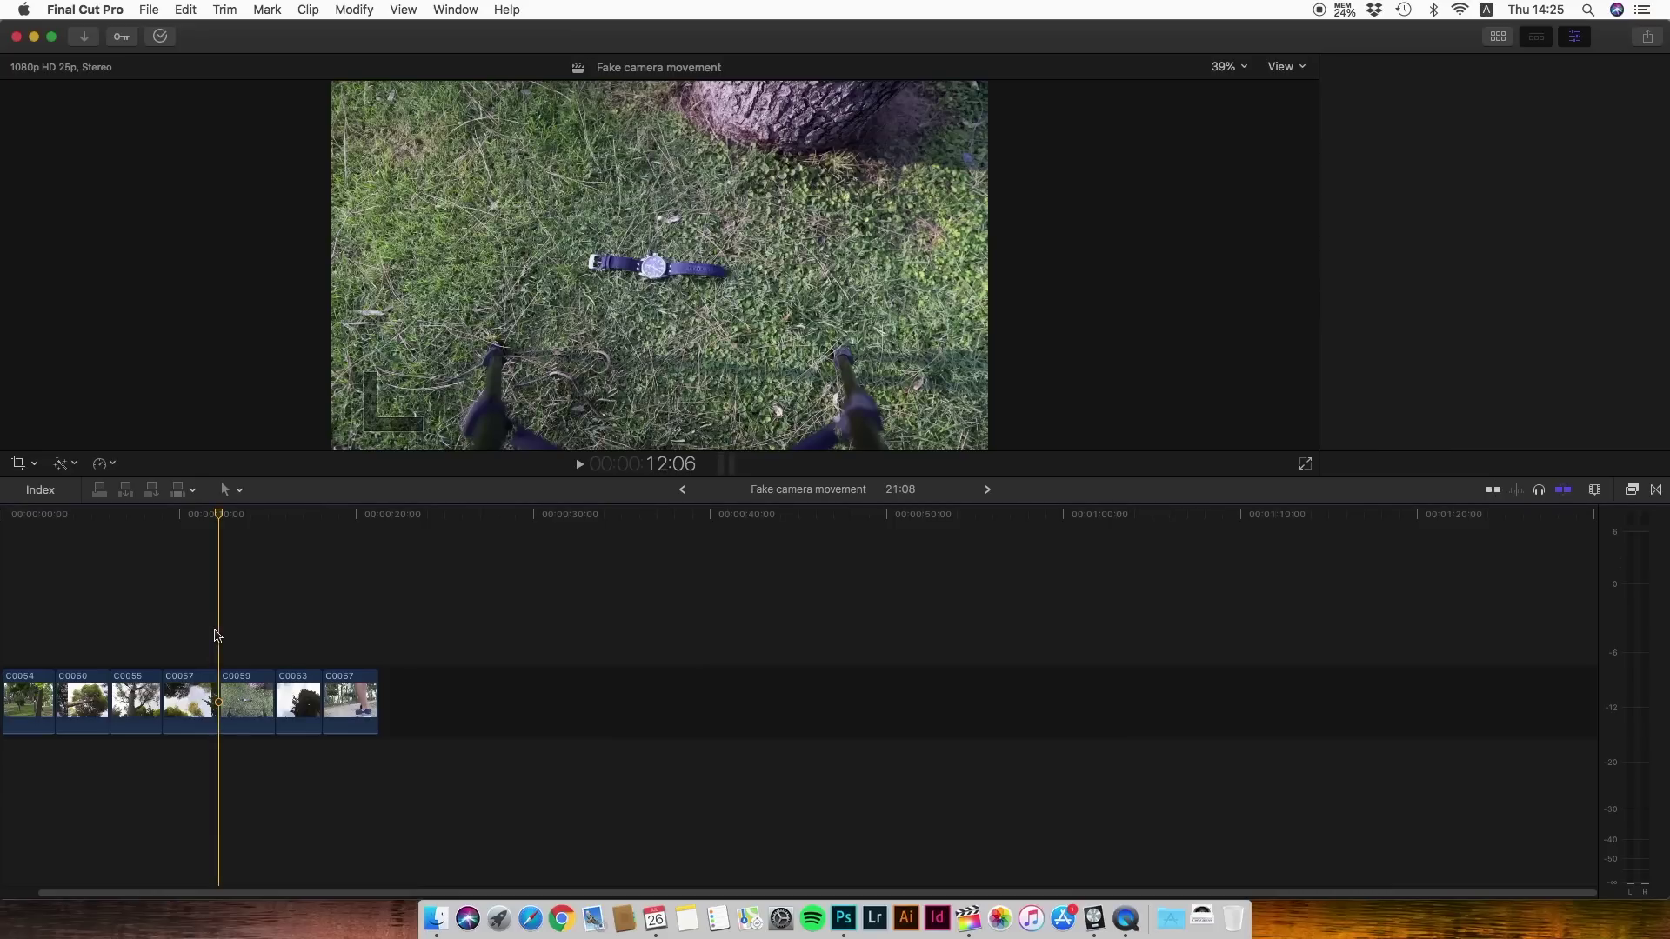
key(Left)
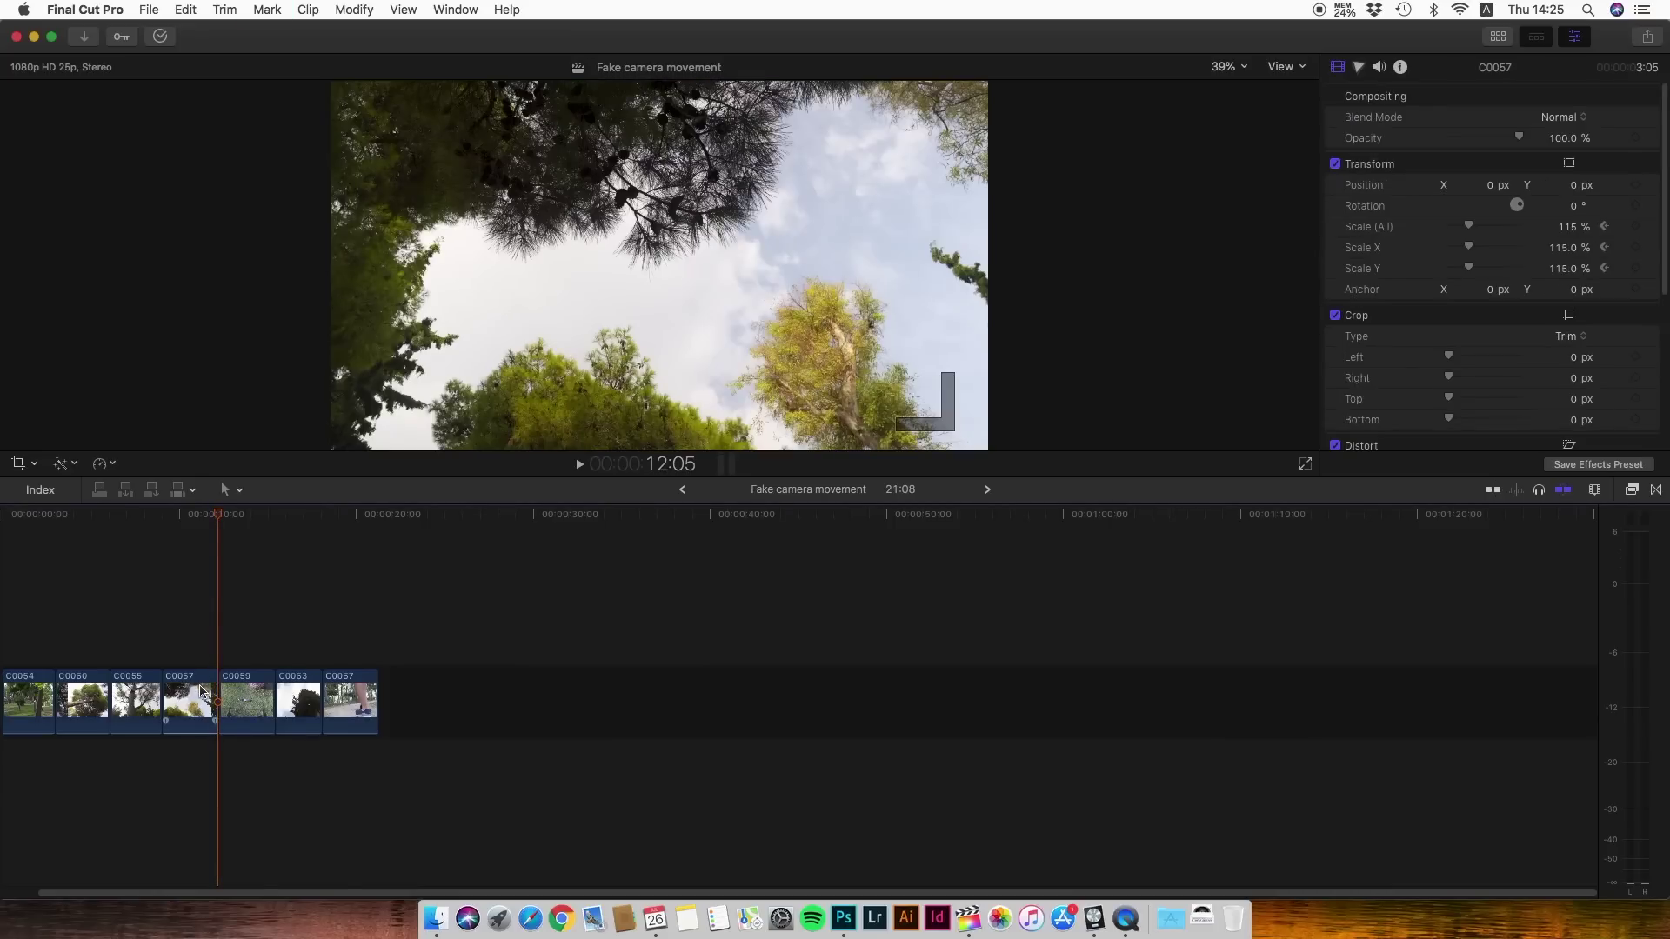
click(194, 690)
click(1566, 227)
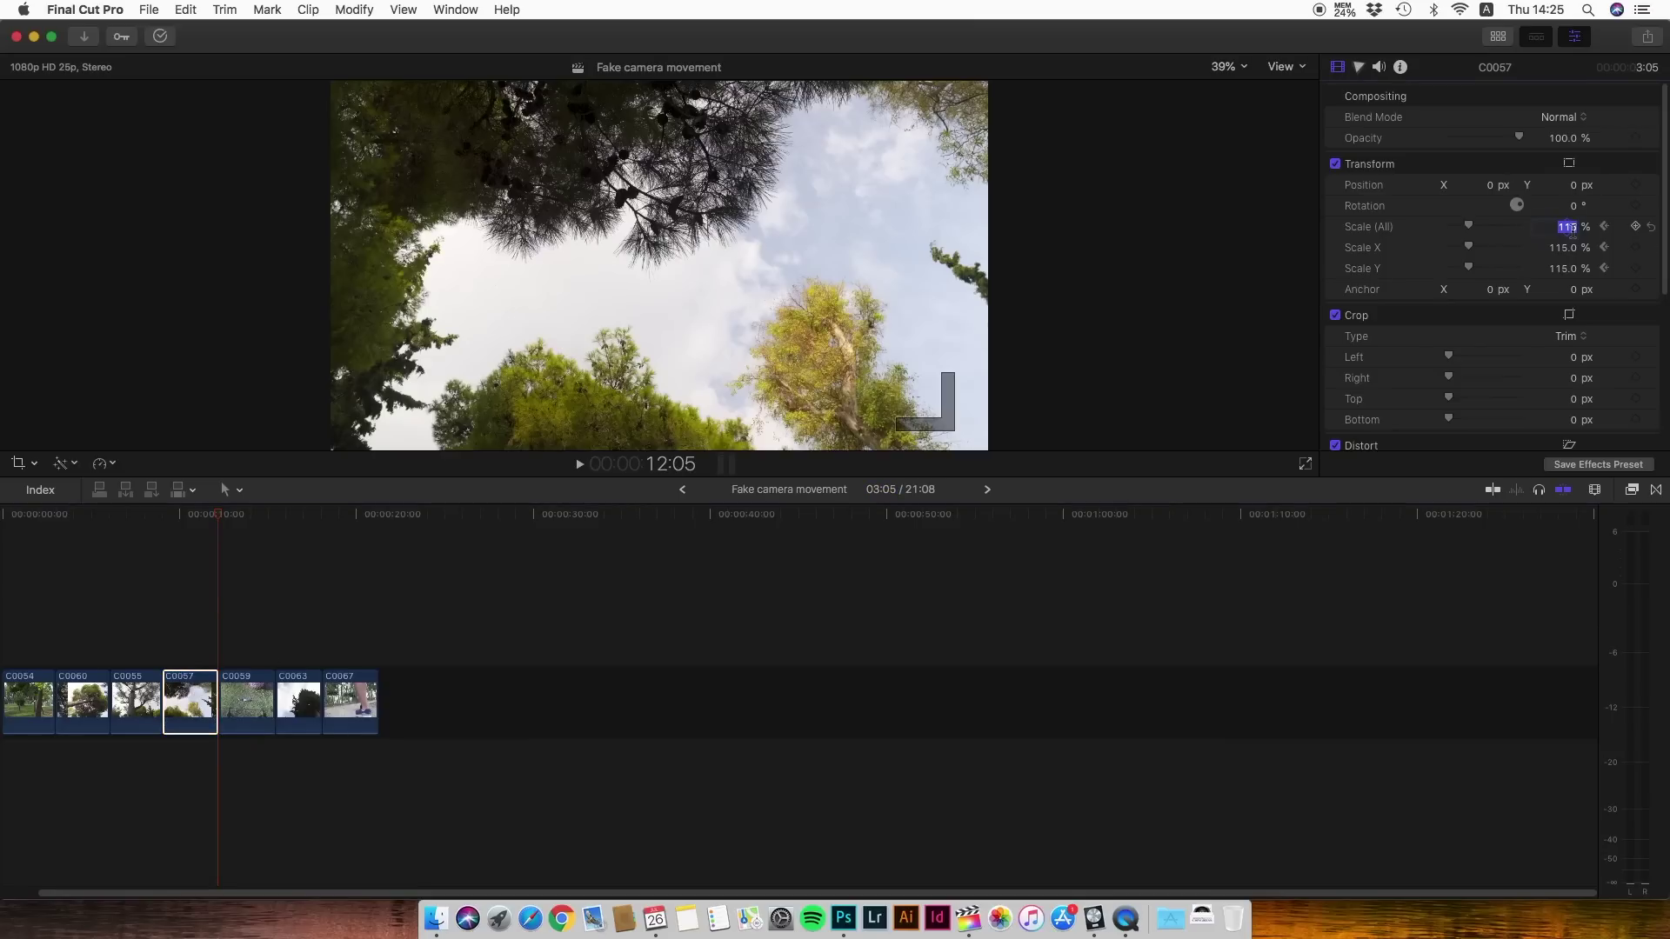
text(100)
key(Return)
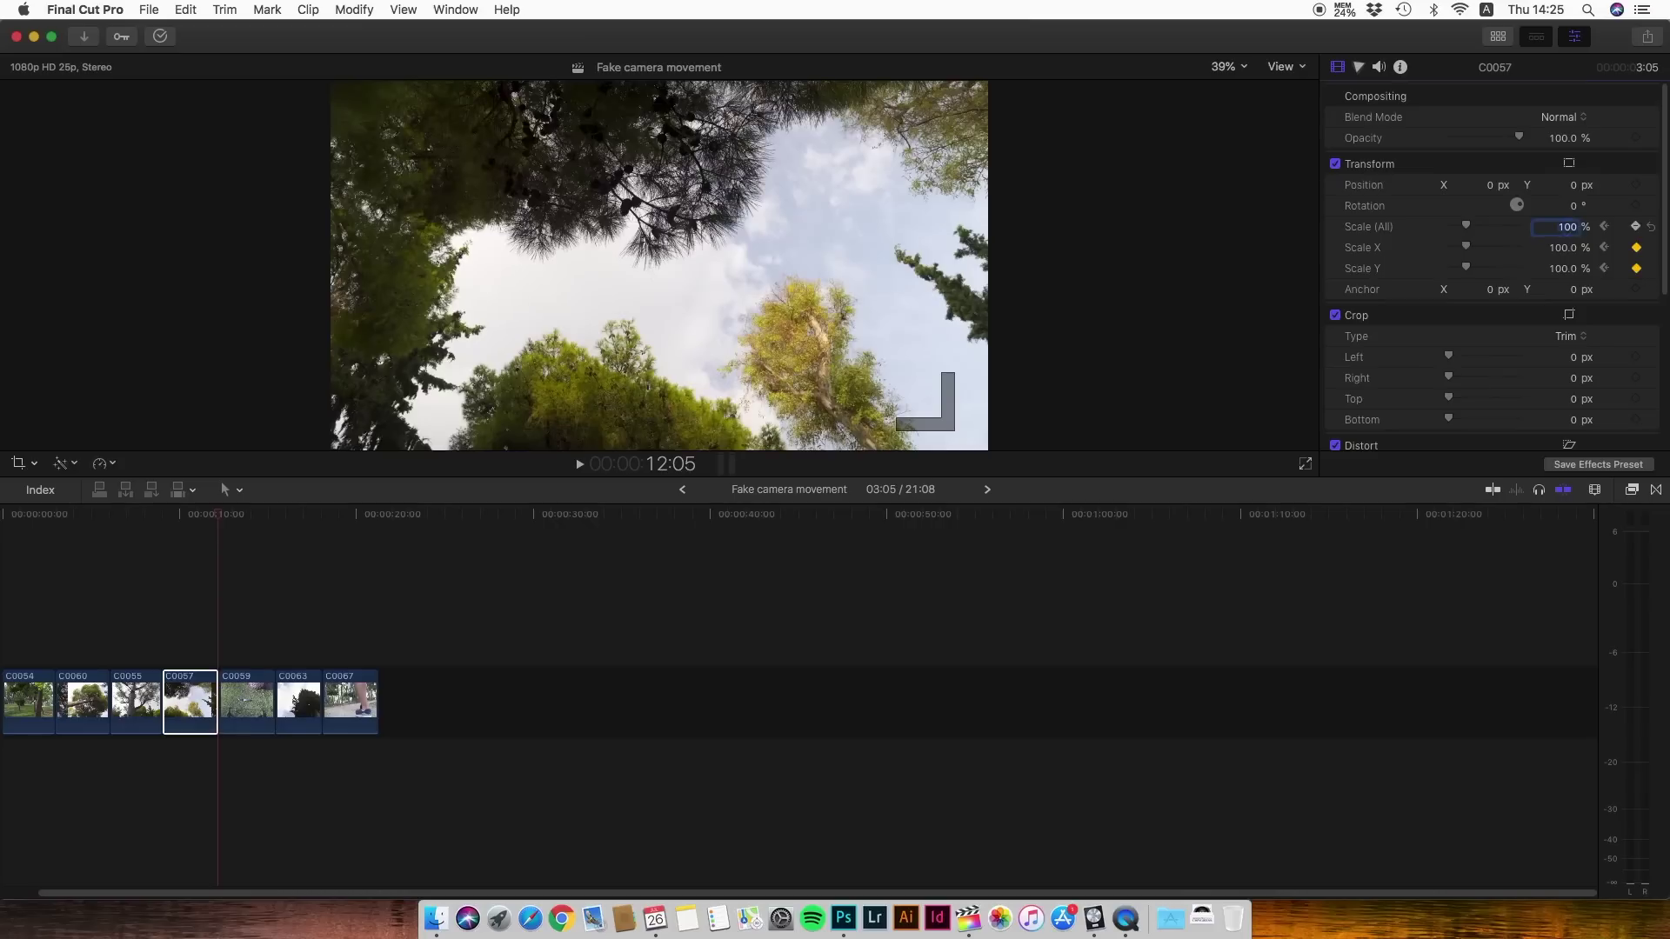
Step: Play C0057 from partway in to preview the zoom-out
click(166, 620)
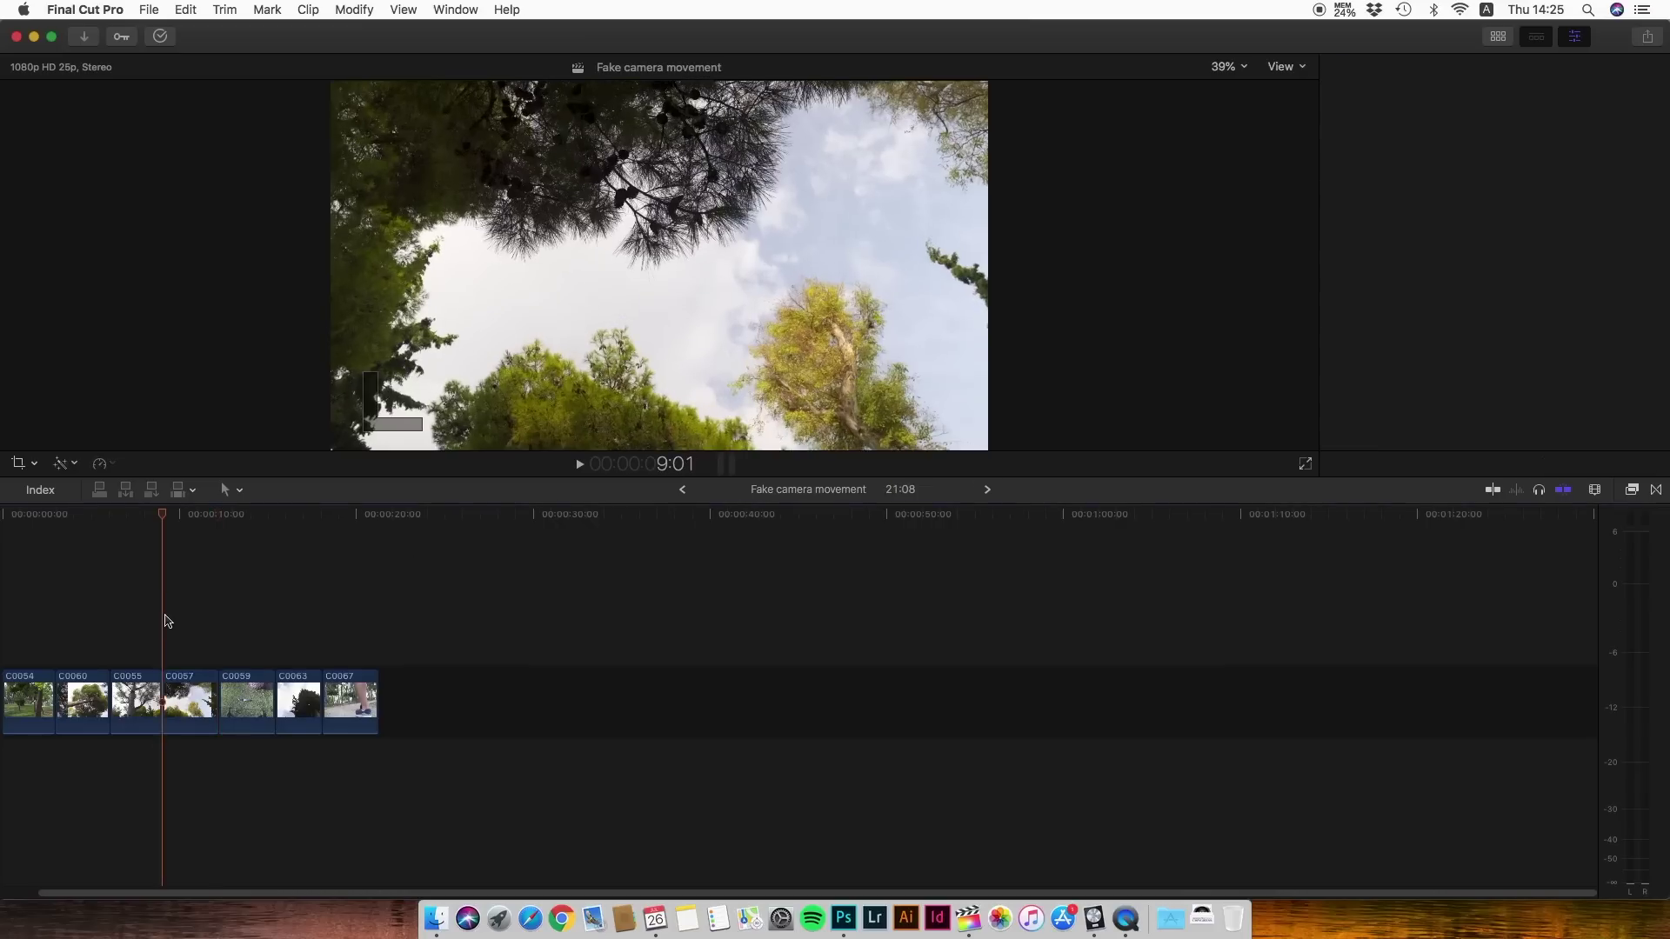
key(space)
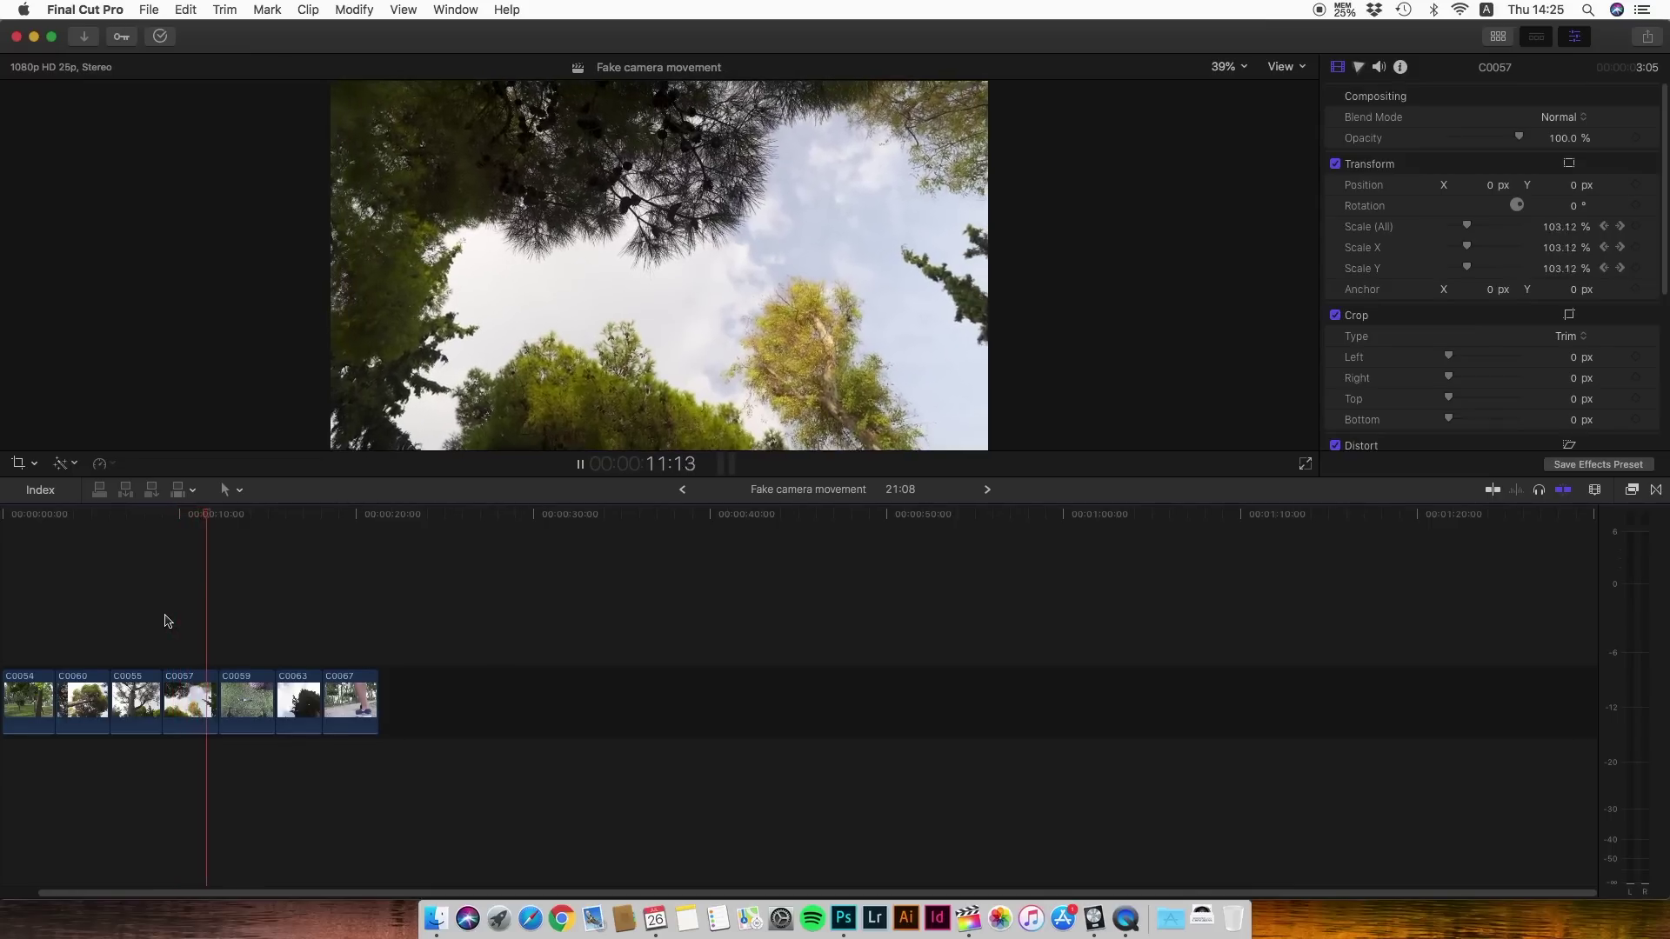
key(space)
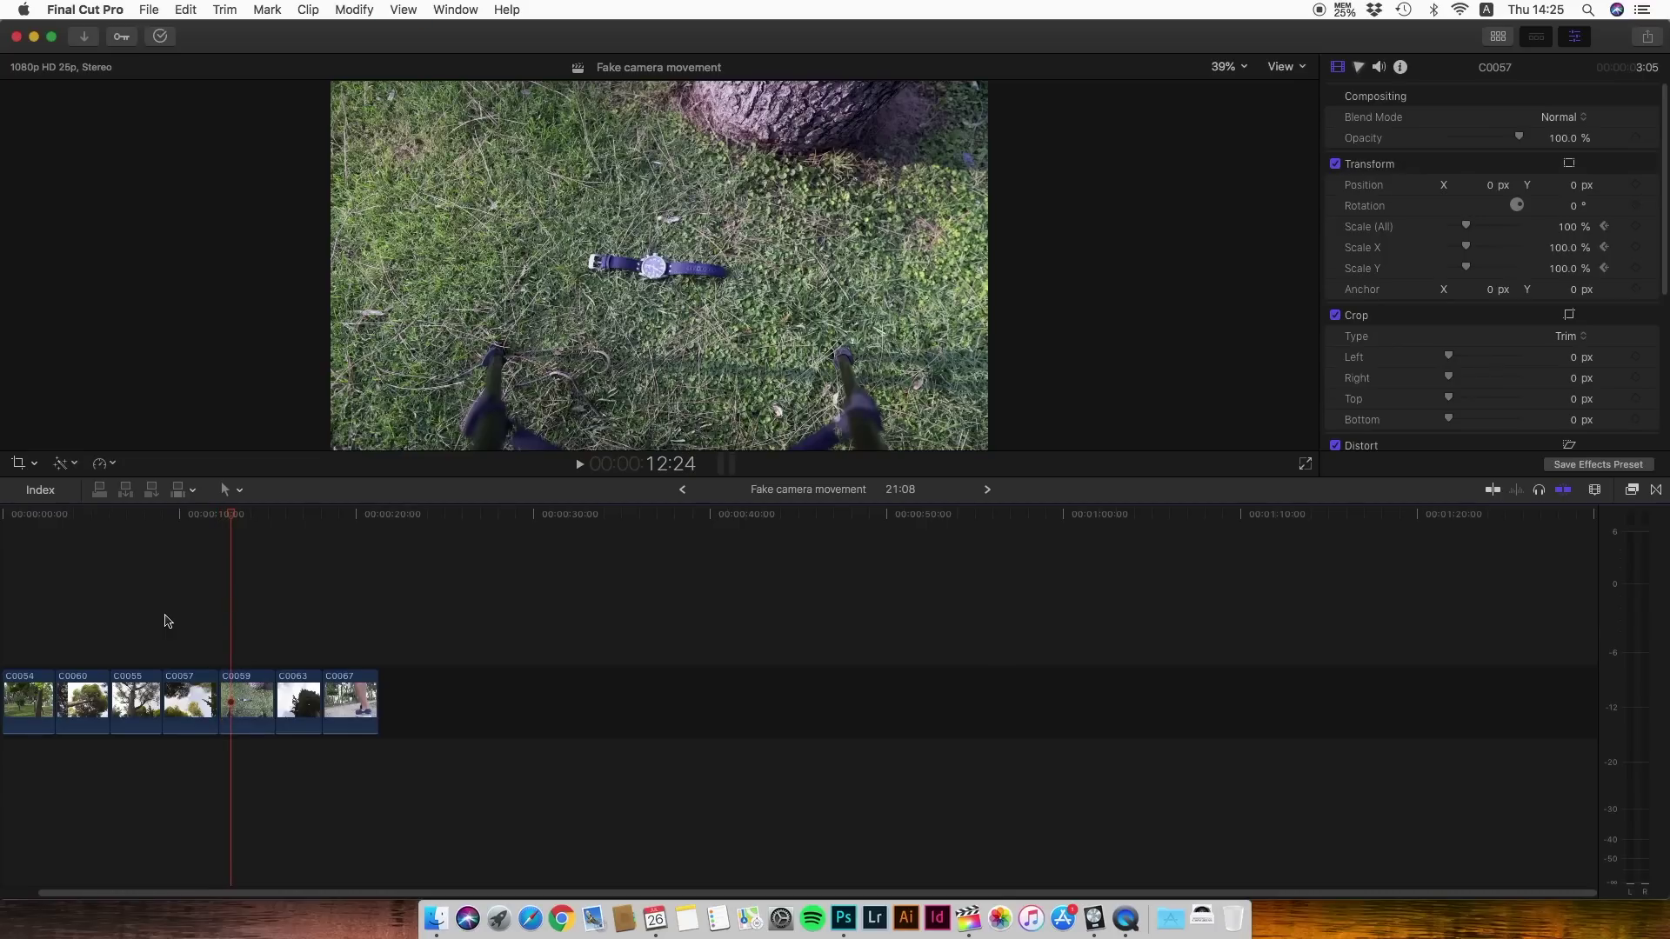
Step: Set clip C0059's overall scale to 220%
click(259, 677)
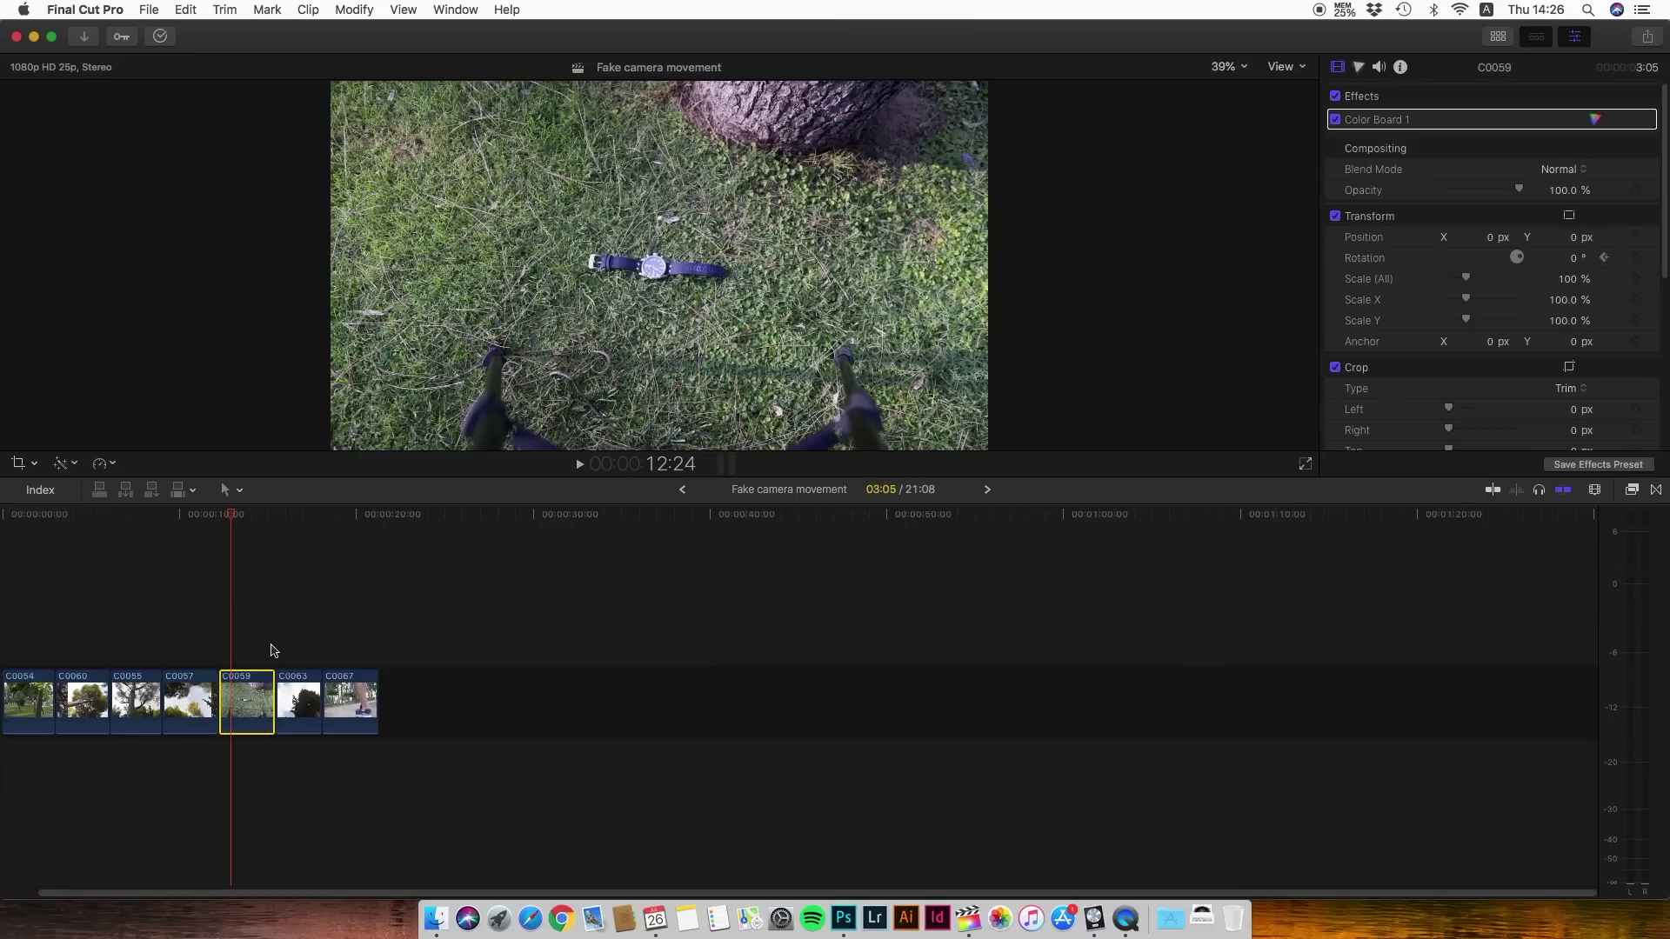
click(1568, 279)
text(220)
key(Return)
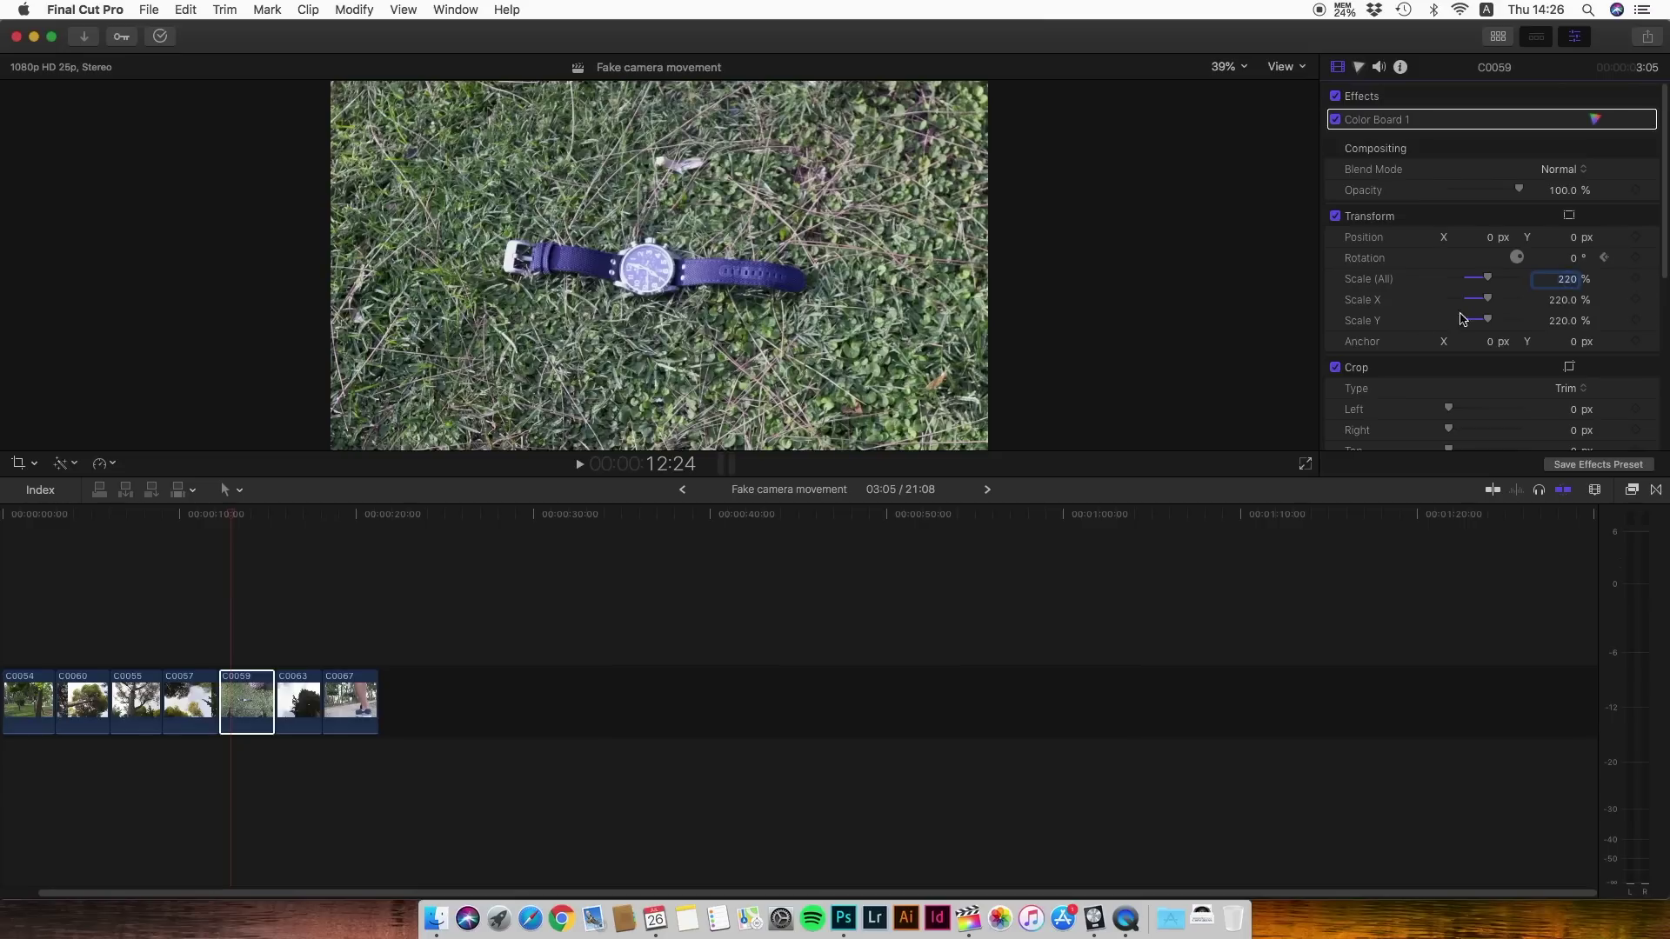
Step: Keyframe C0059's rotation at 0° at its start and -20° on its last frame
click(244, 694)
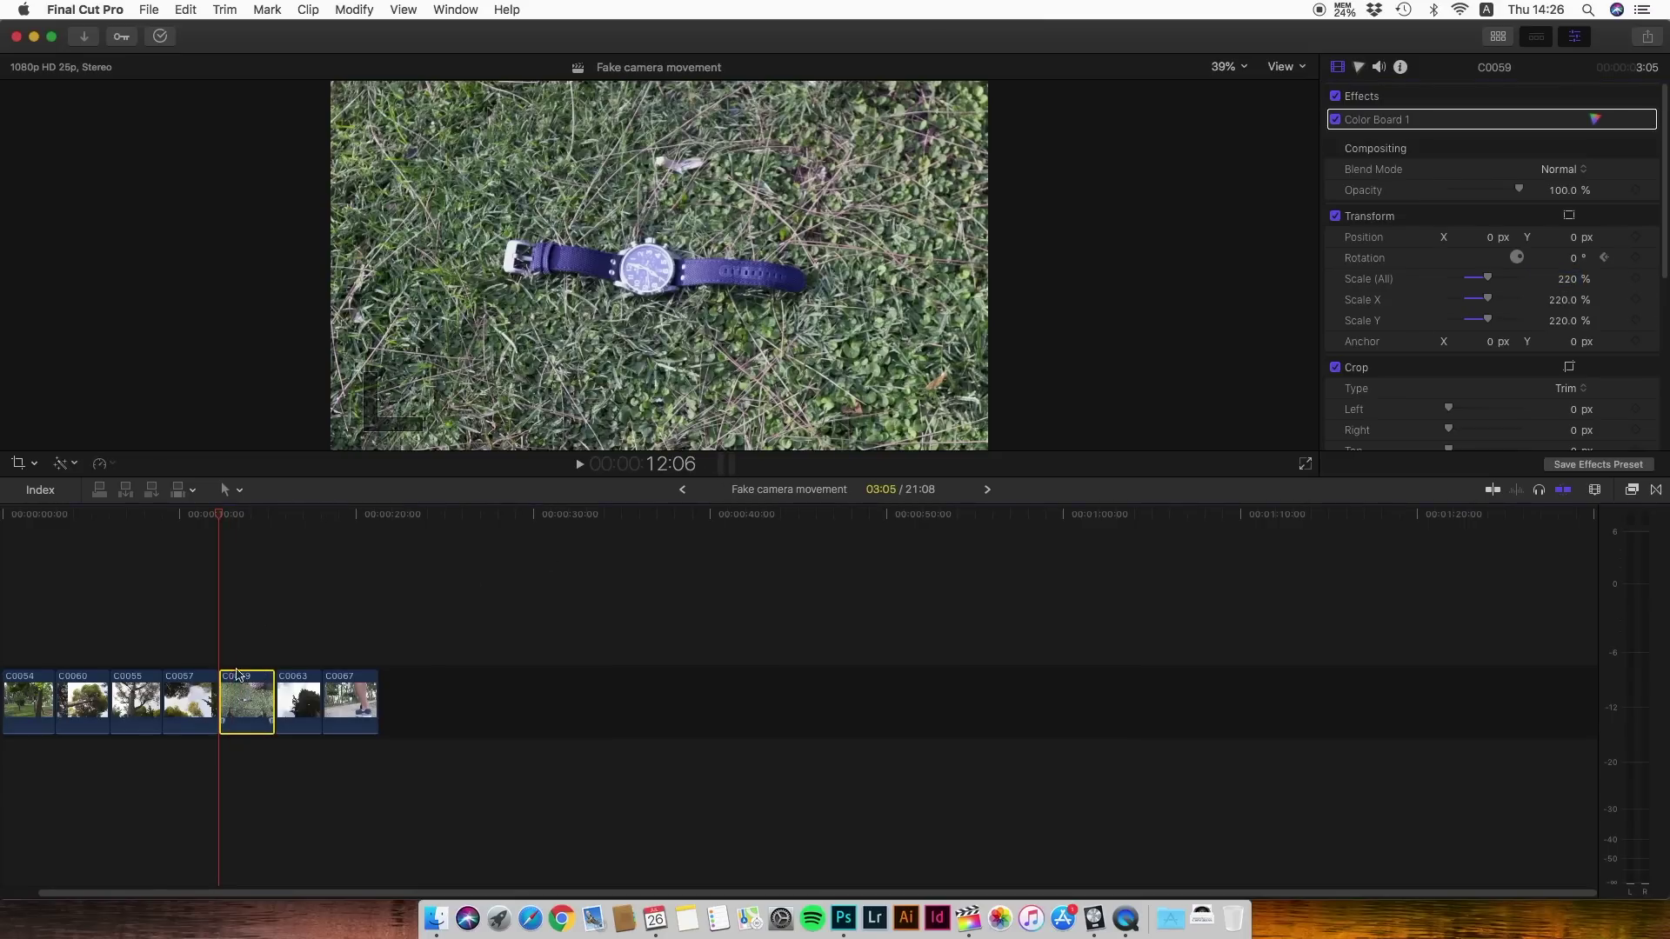
click(1636, 257)
click(275, 619)
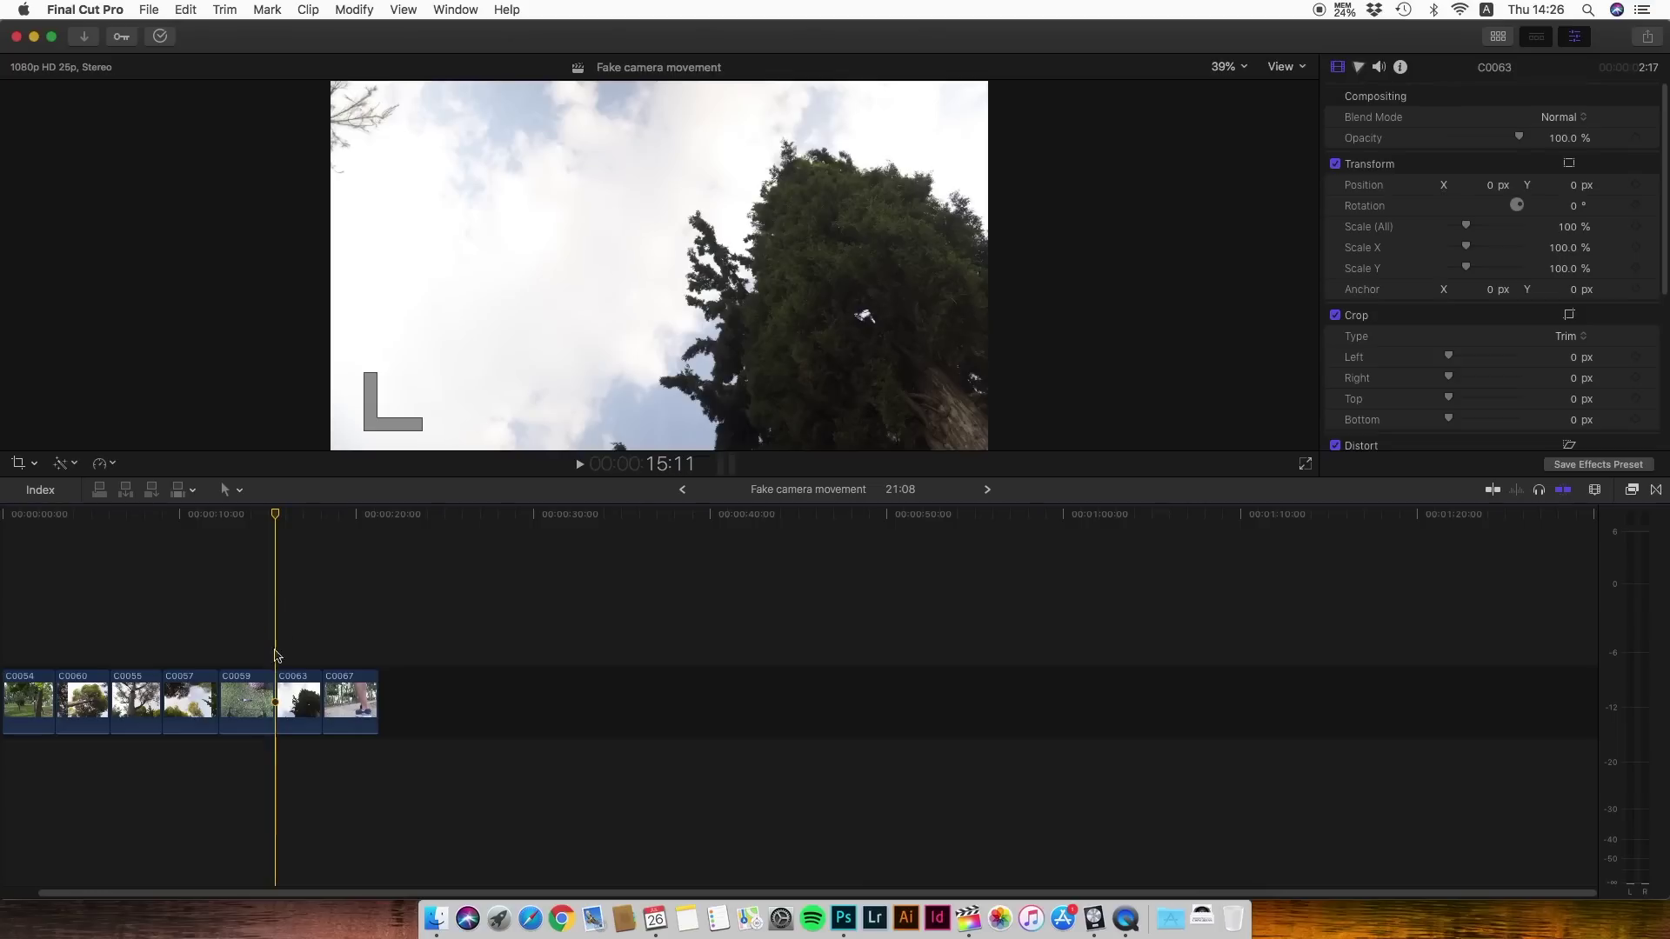
key(Left)
click(262, 686)
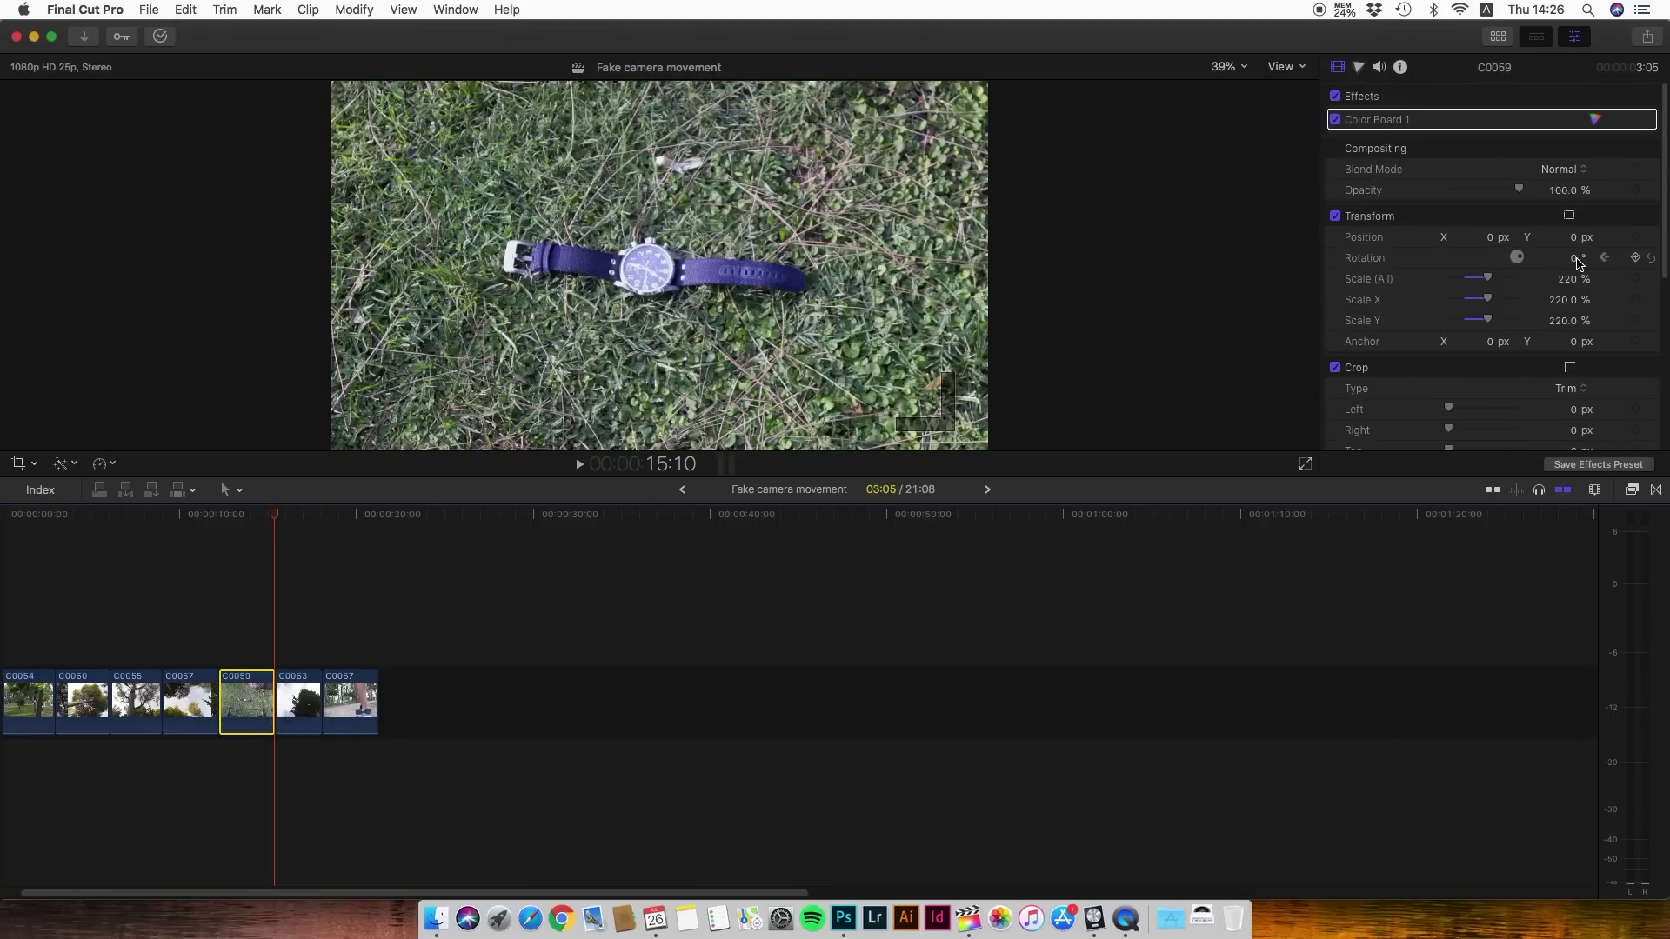
click(1574, 258)
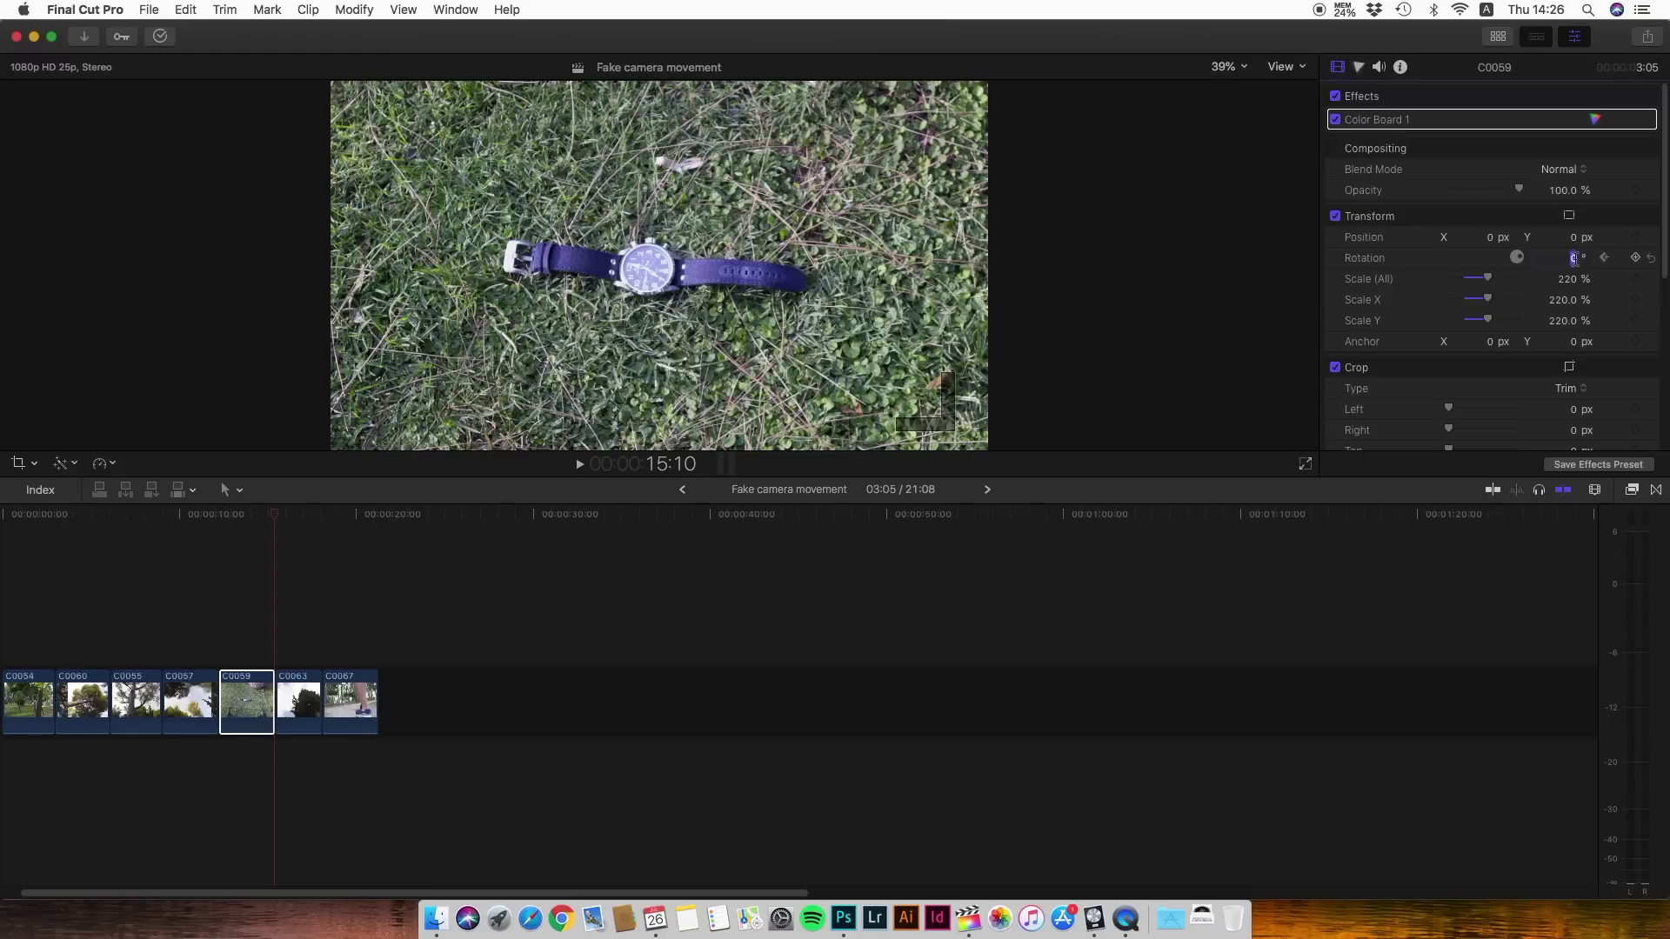
key(Return)
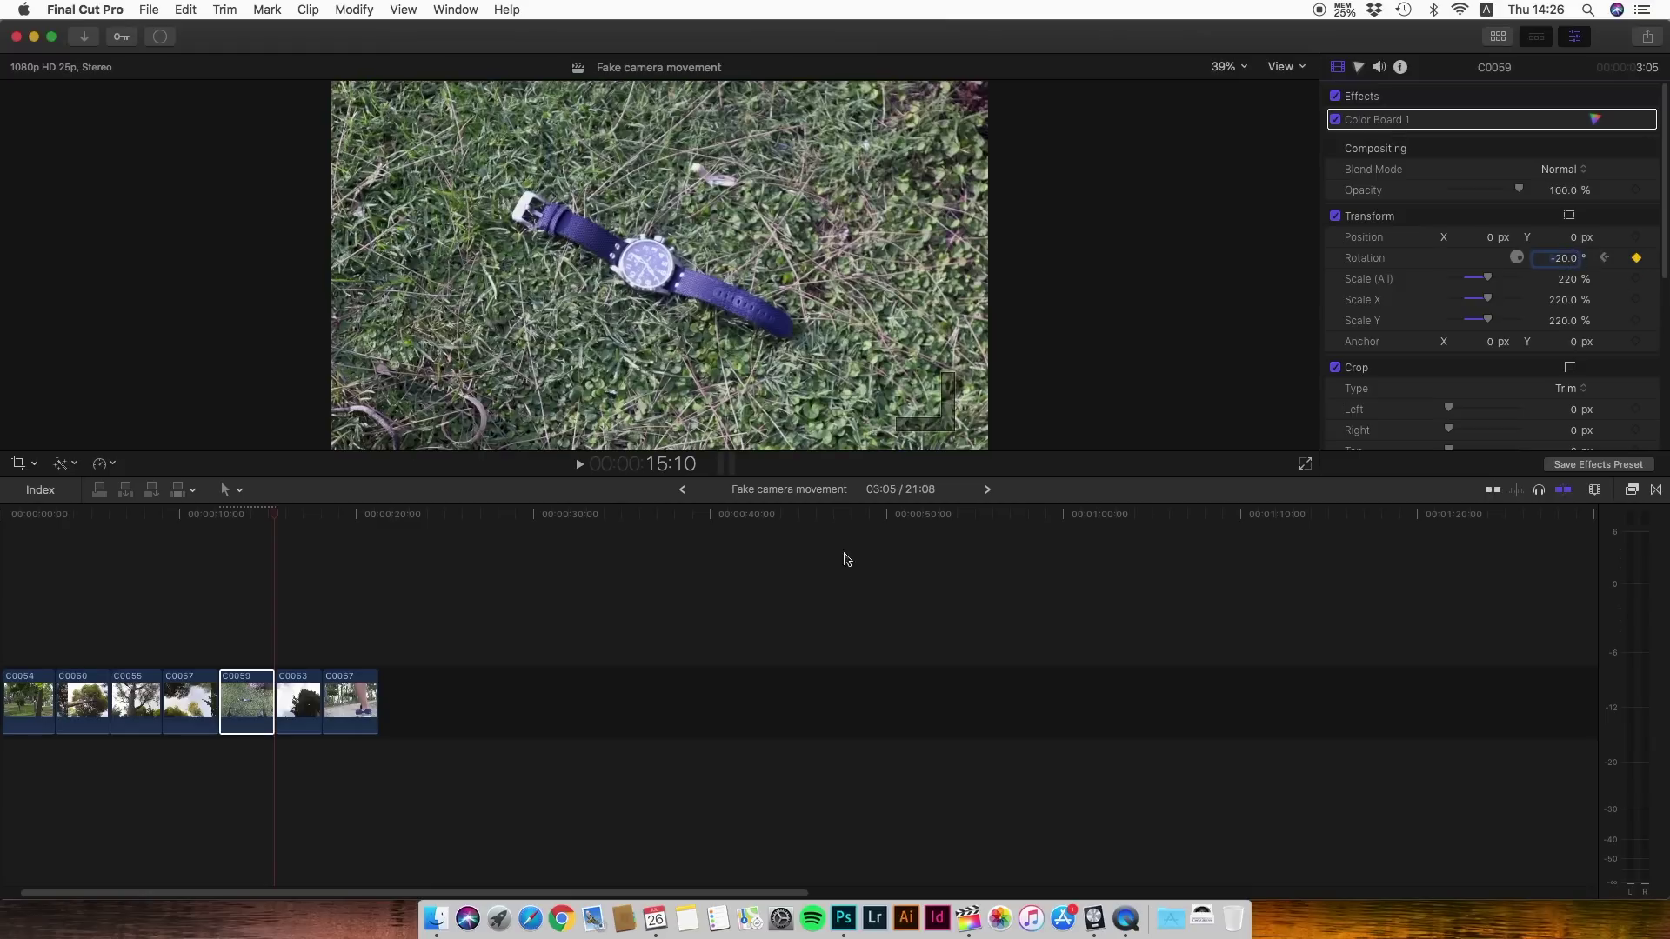
Step: Play back C0059 to preview the rotation
click(218, 609)
key(space)
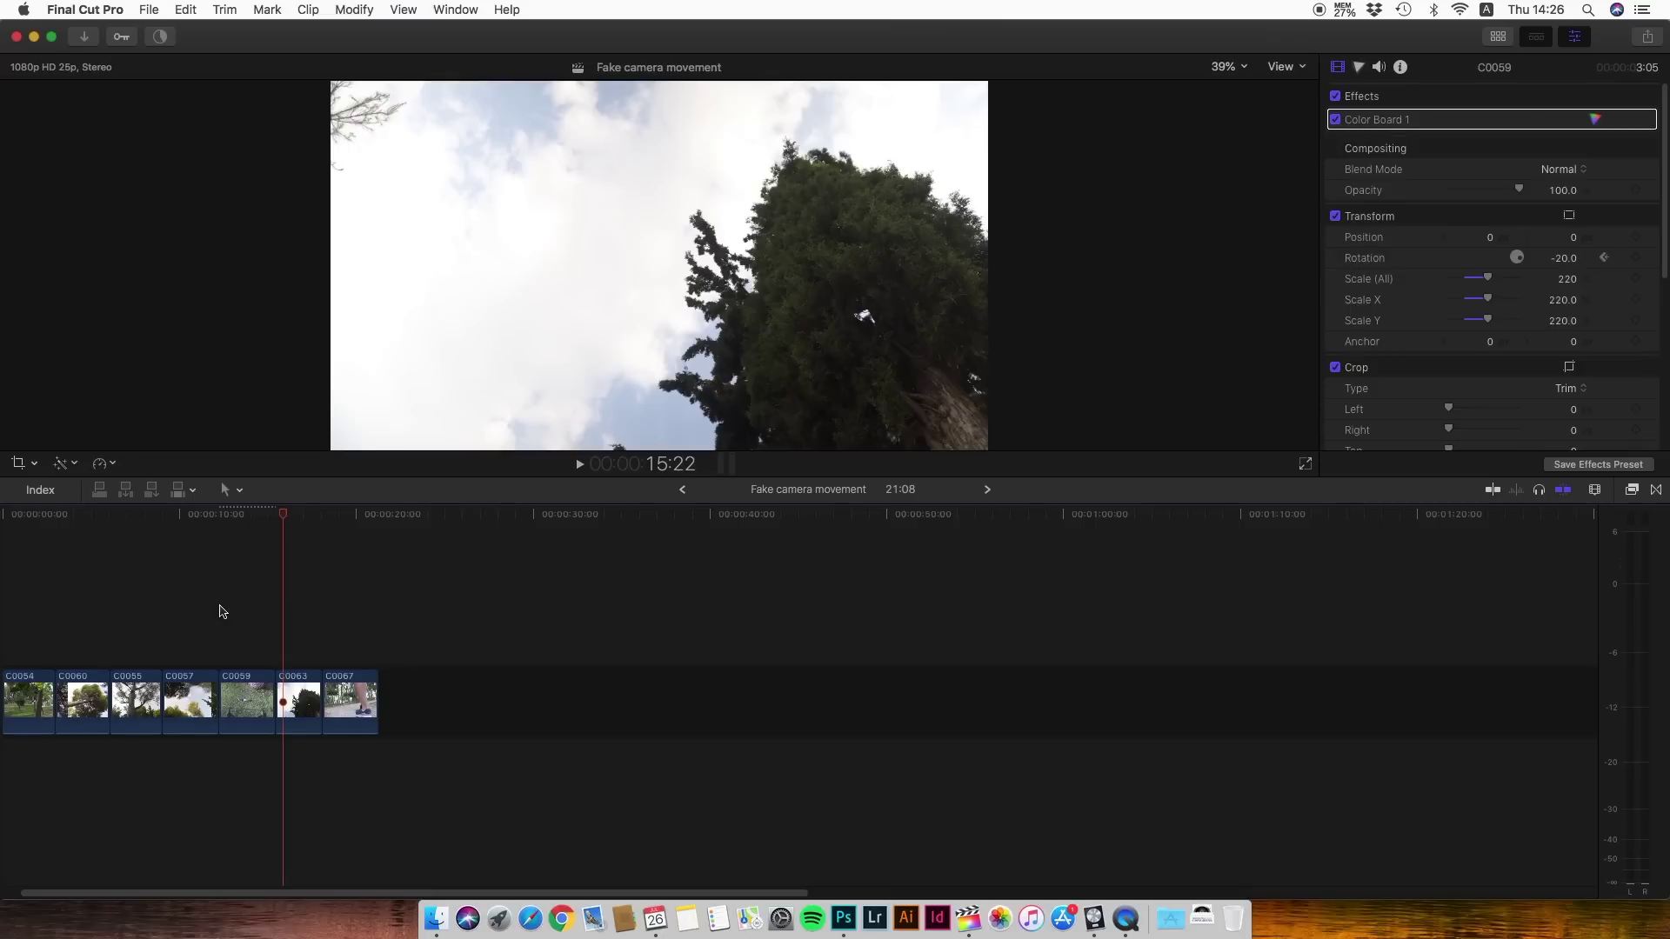
key(space)
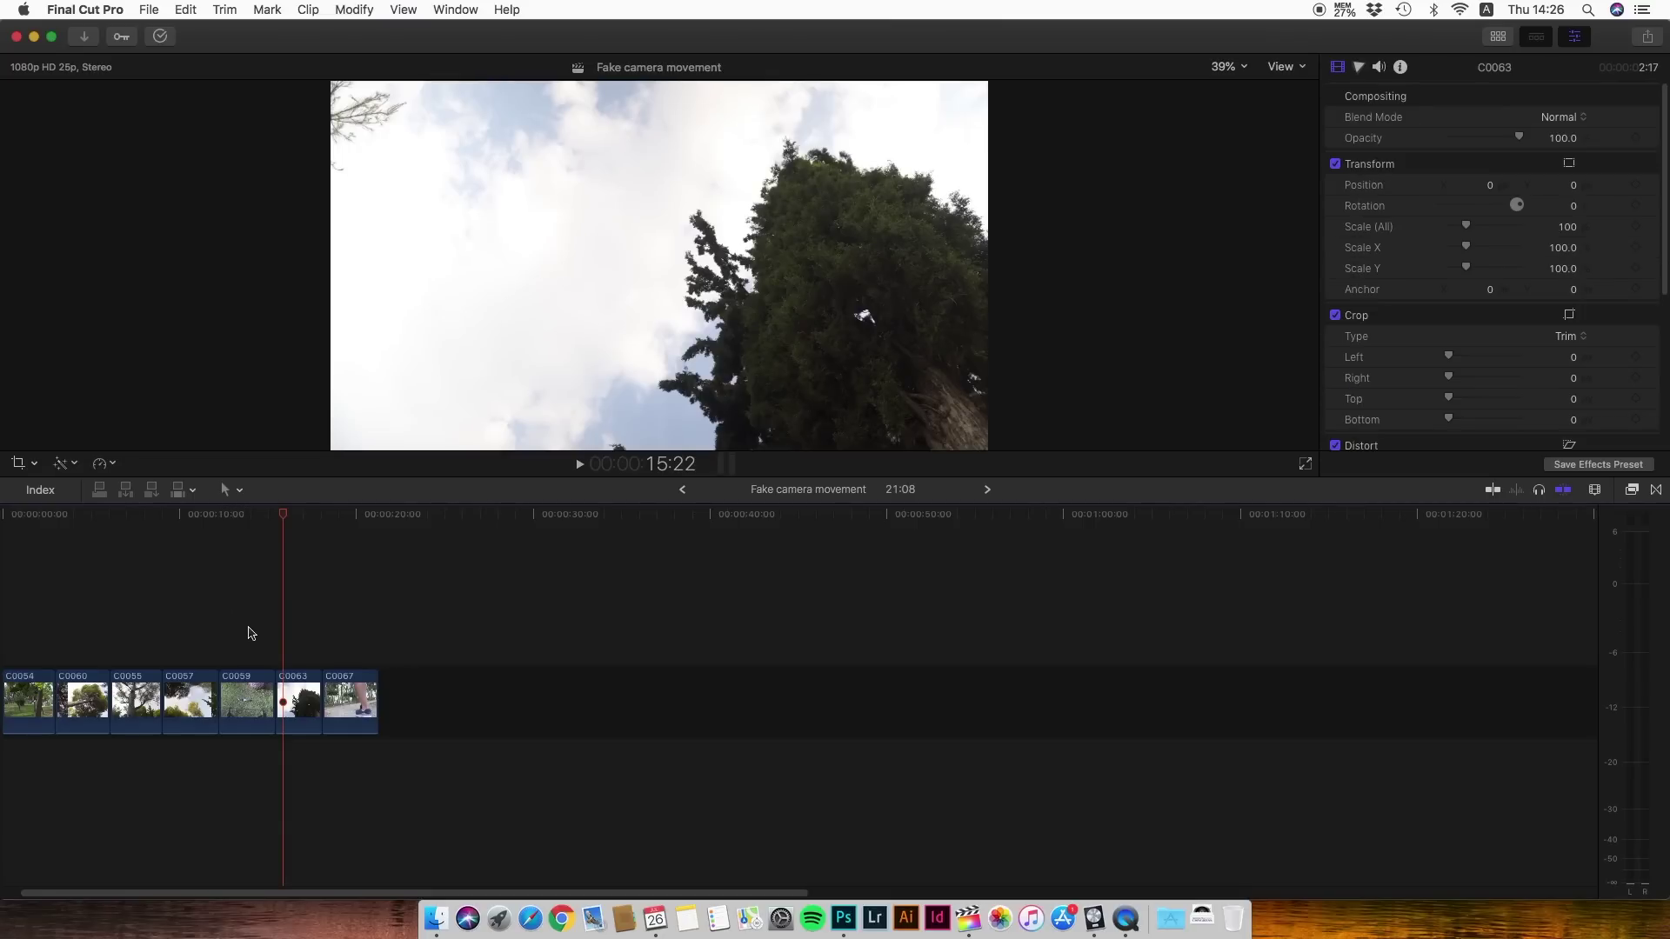
Step: Add Scale and Rotation keyframes at C0063's first frame
click(296, 692)
key(Up)
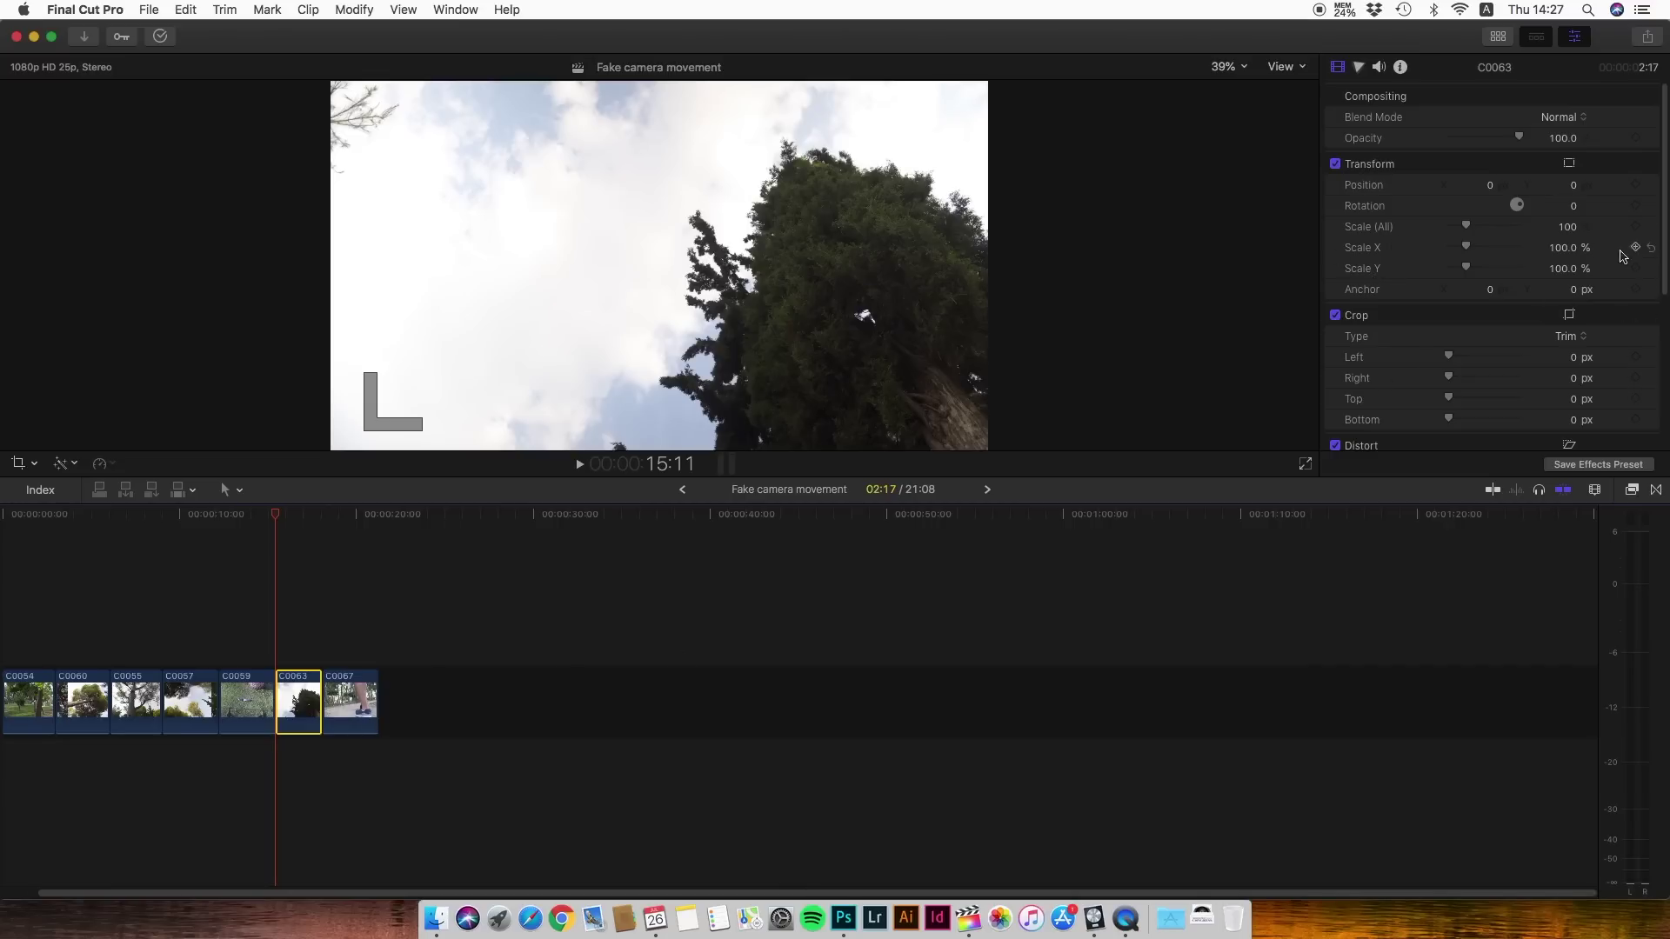
click(1636, 227)
click(1636, 205)
Step: On C0063's last frame, set Scale to 120% and Rotation to -5.5°
click(322, 644)
key(Left)
click(306, 706)
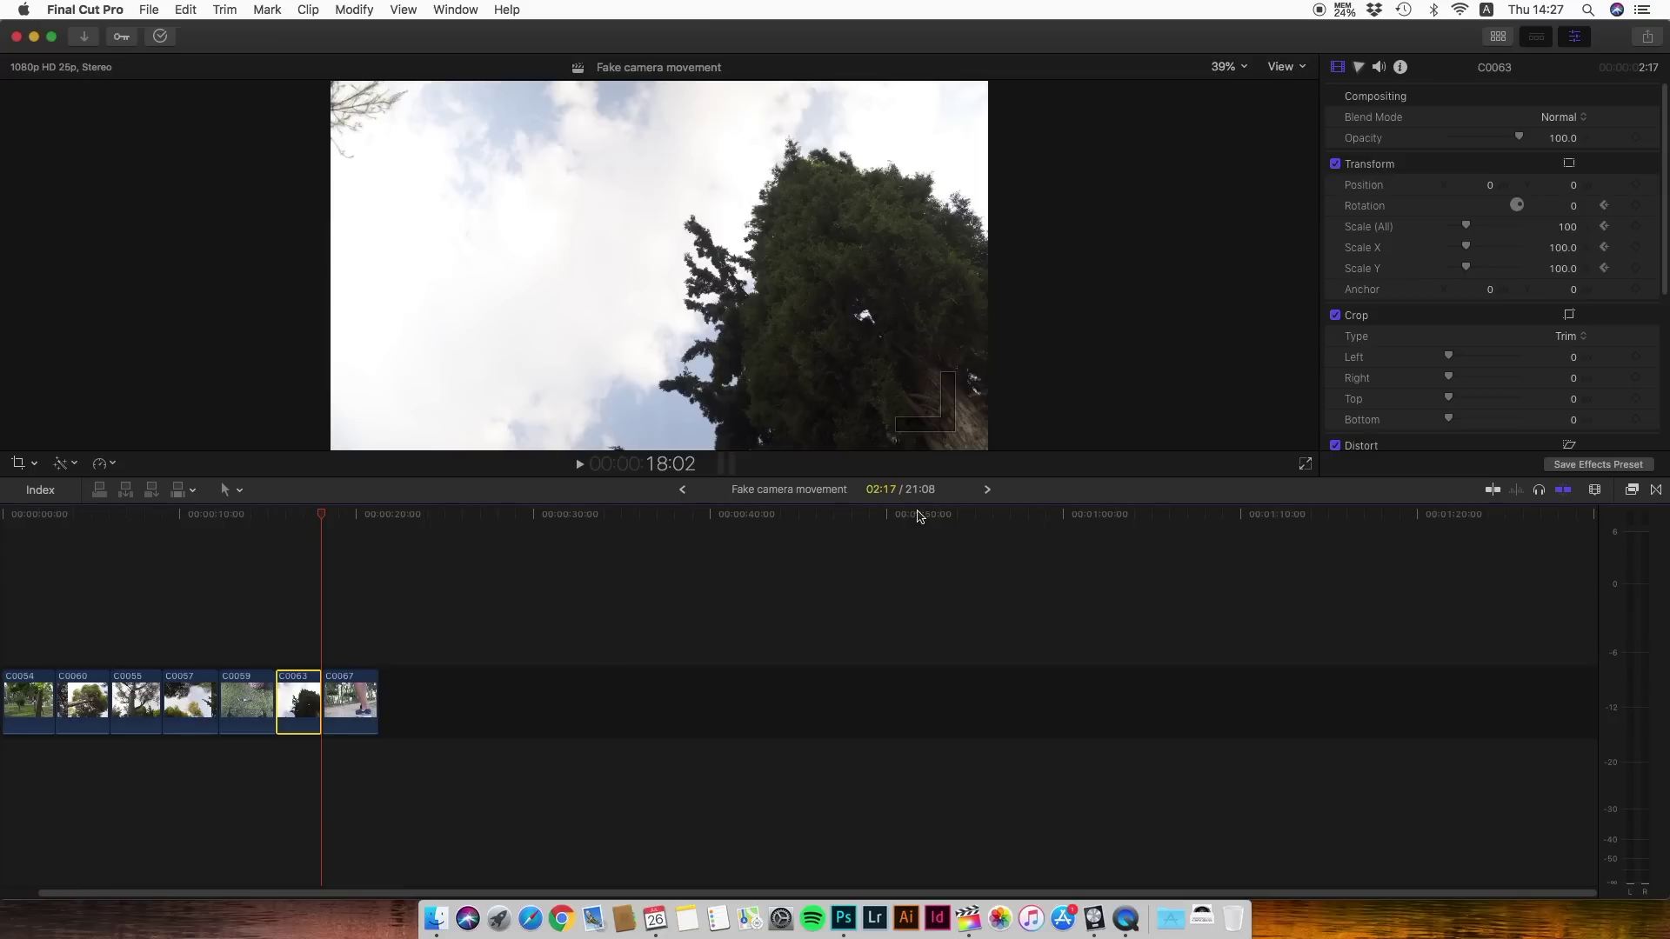
click(1566, 230)
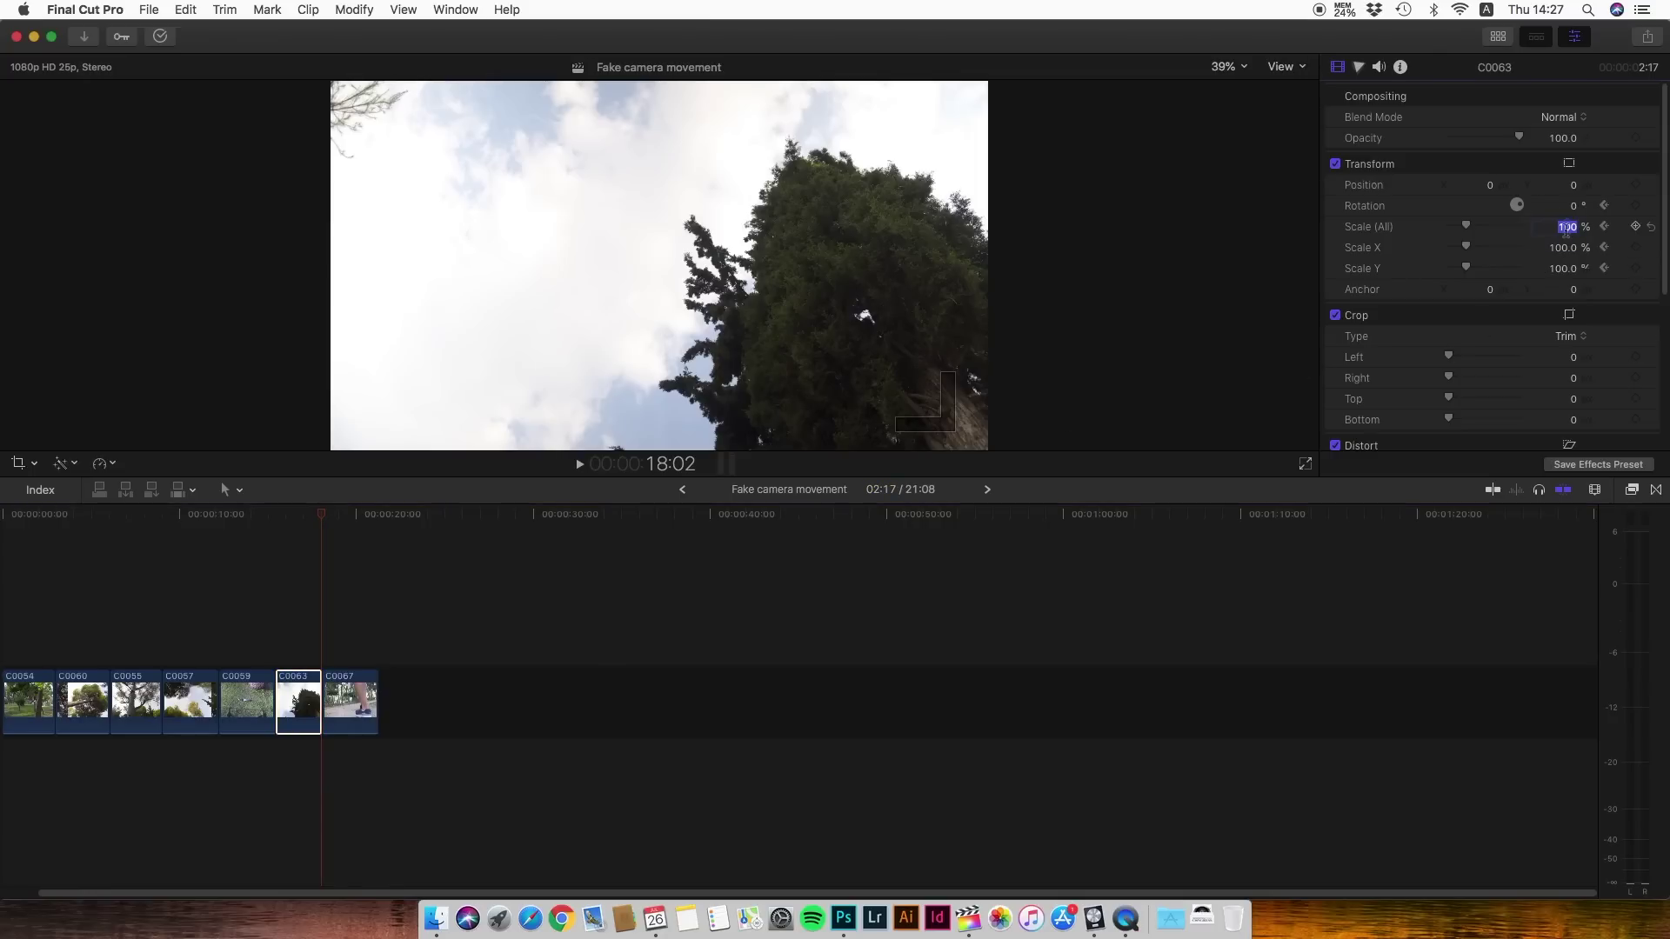
text(120)
key(Return)
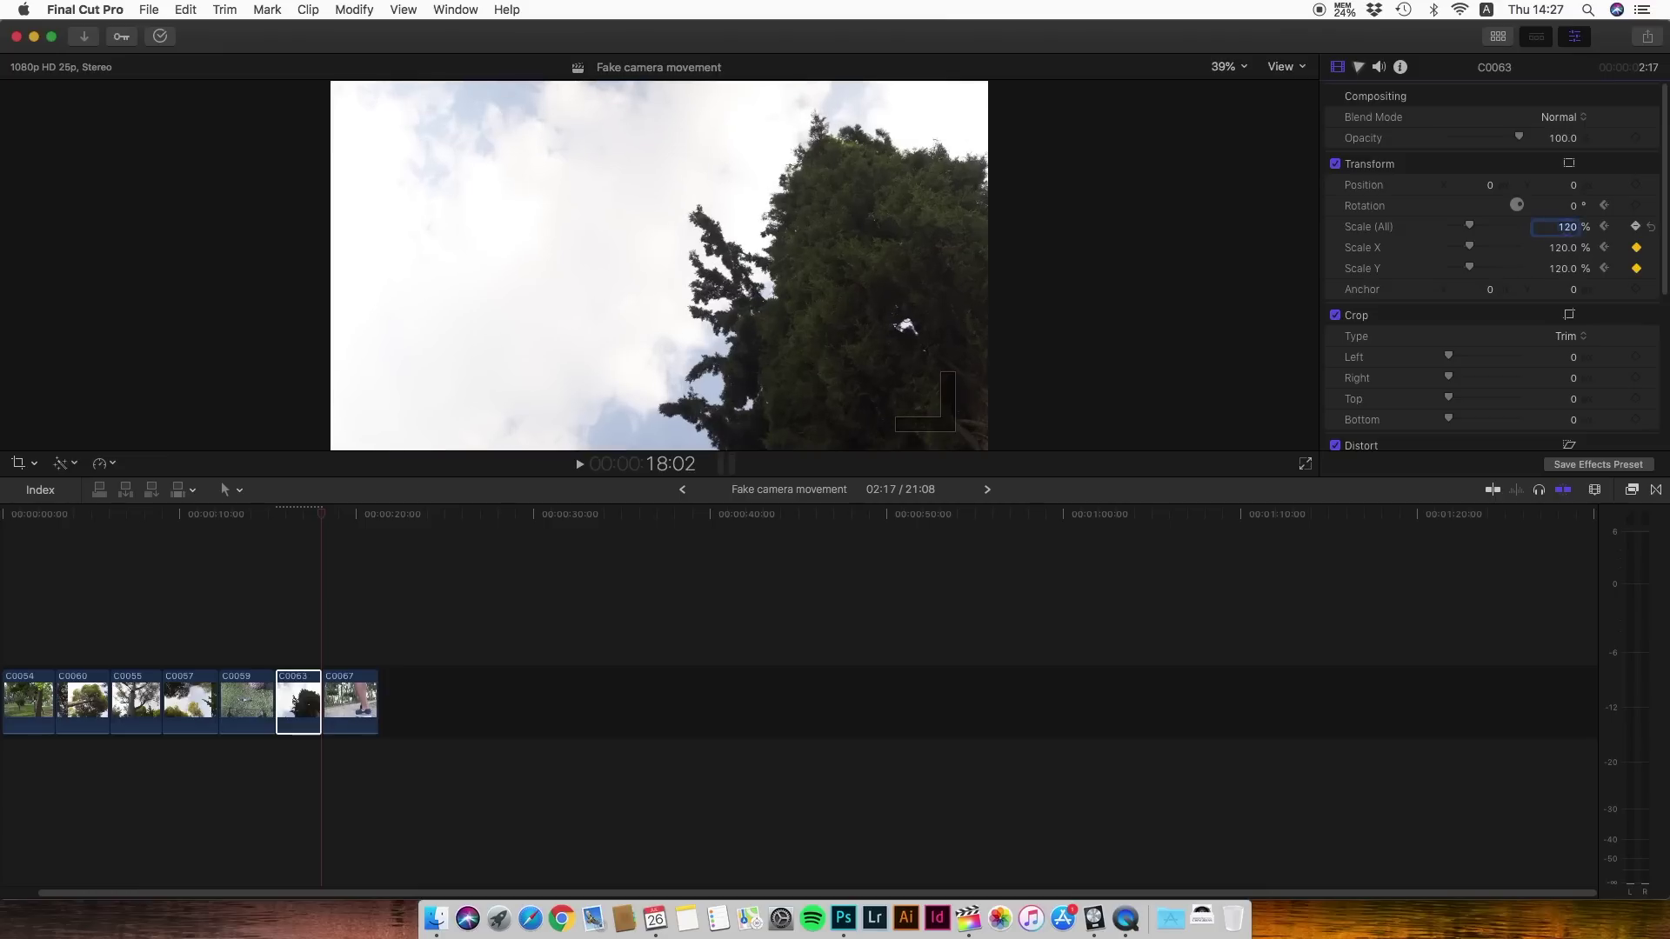
click(1573, 205)
text(-5.5)
key(Return)
Step: Play C0063 from its start to preview the scale and tilt animation
click(280, 613)
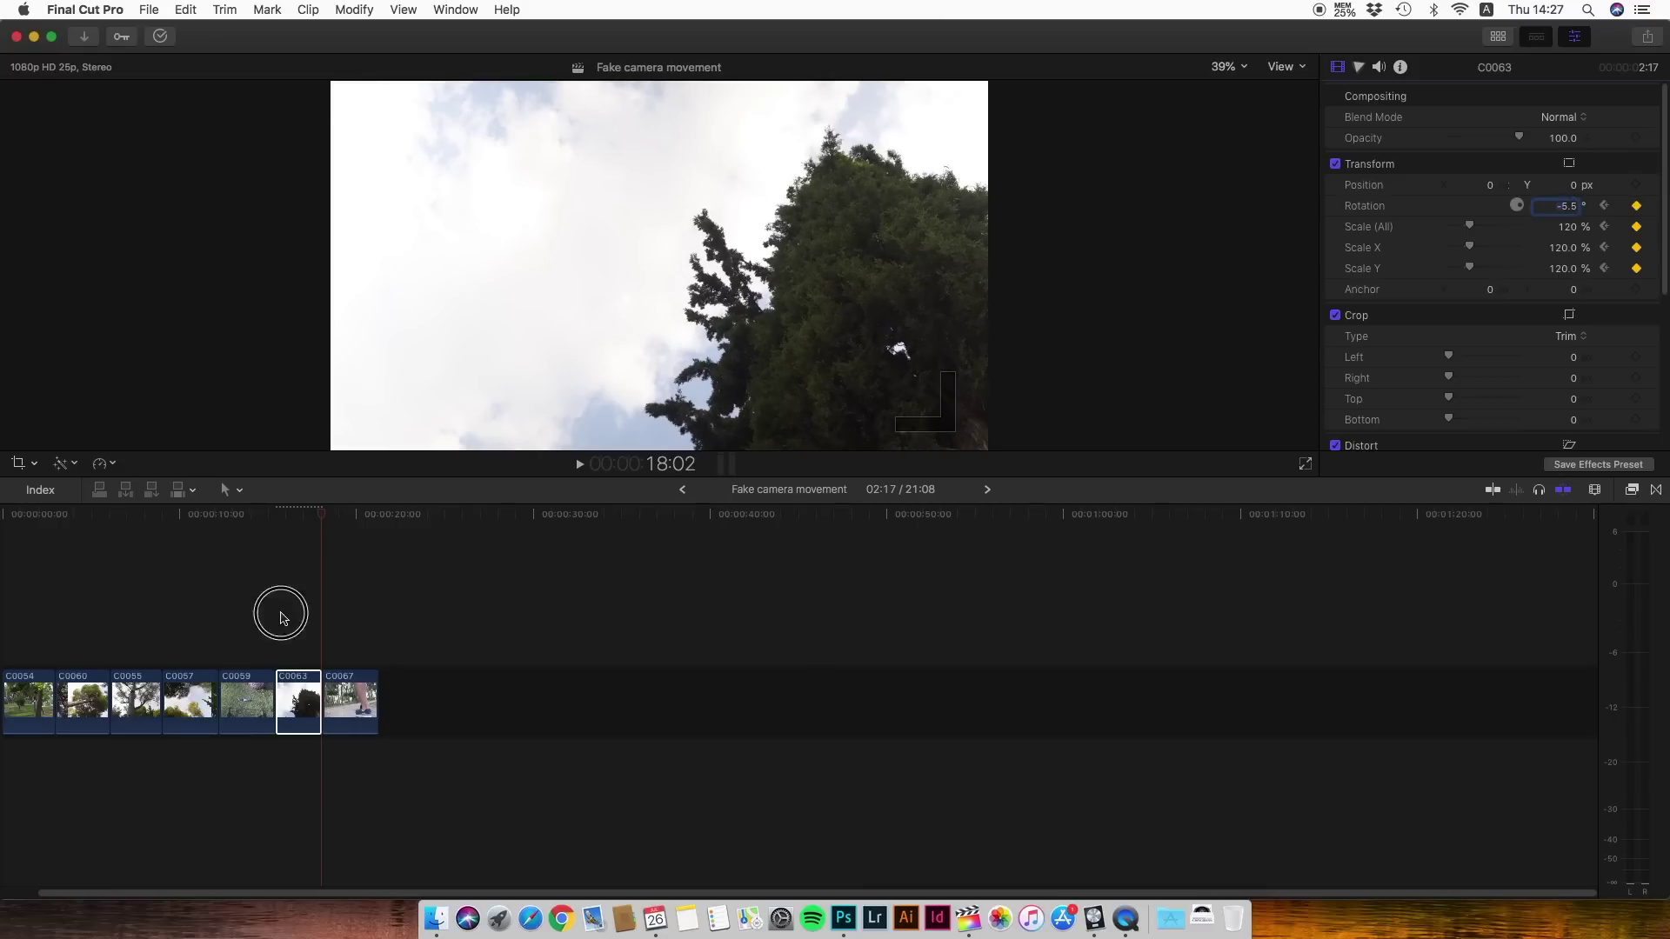
key(super+z)
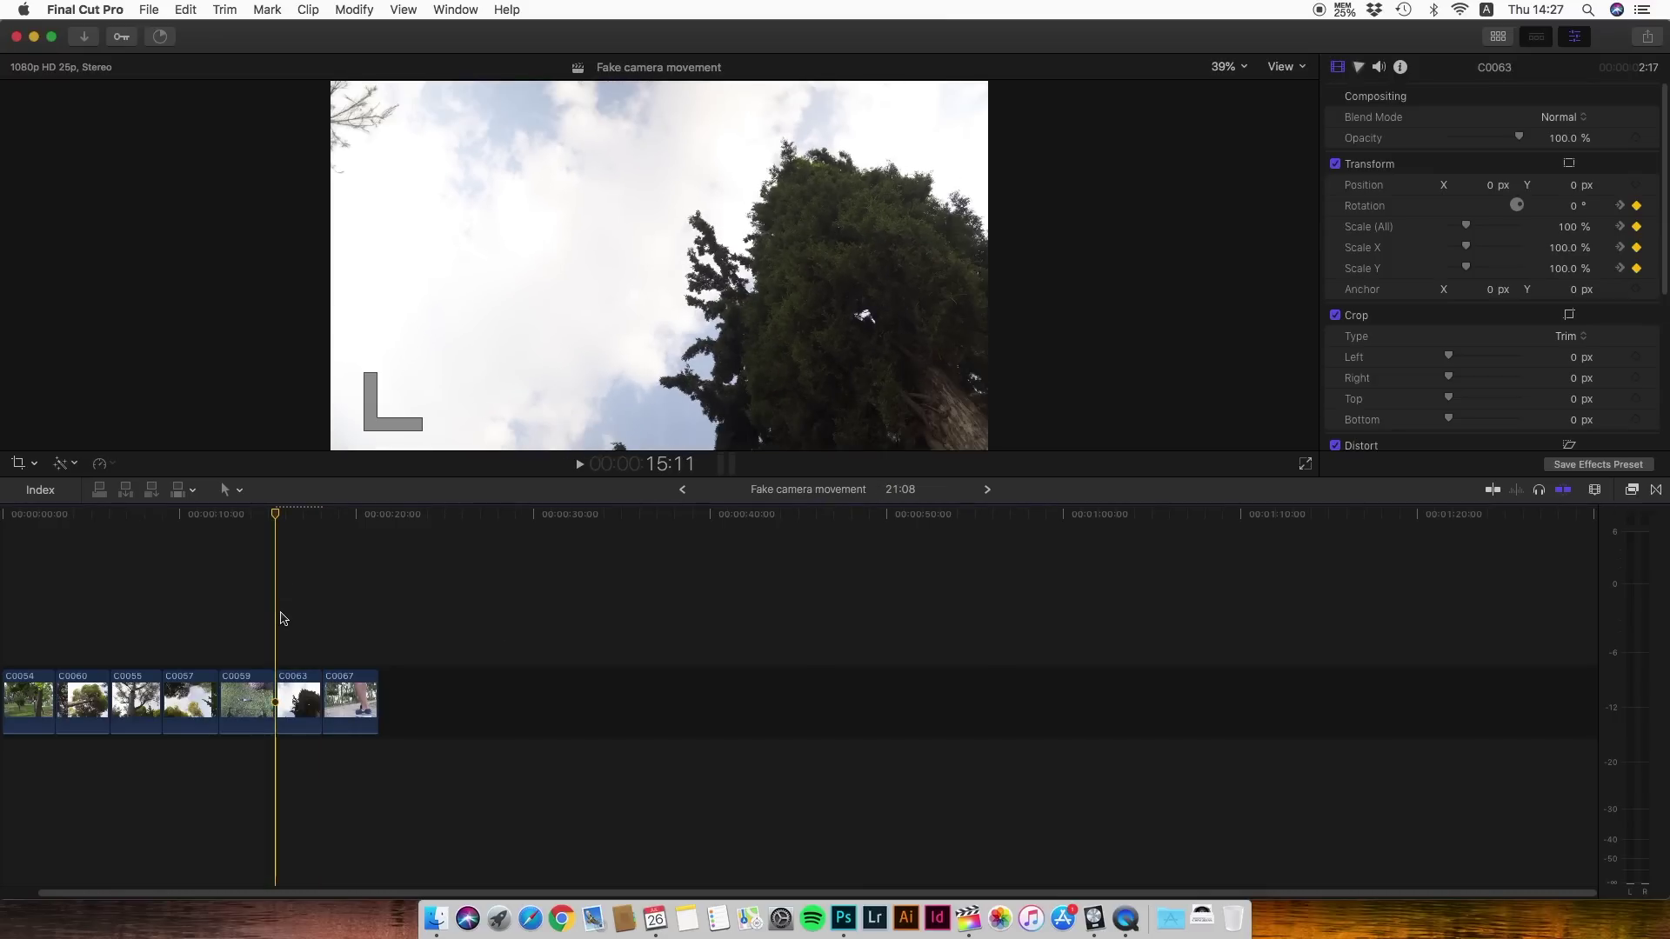
key(space)
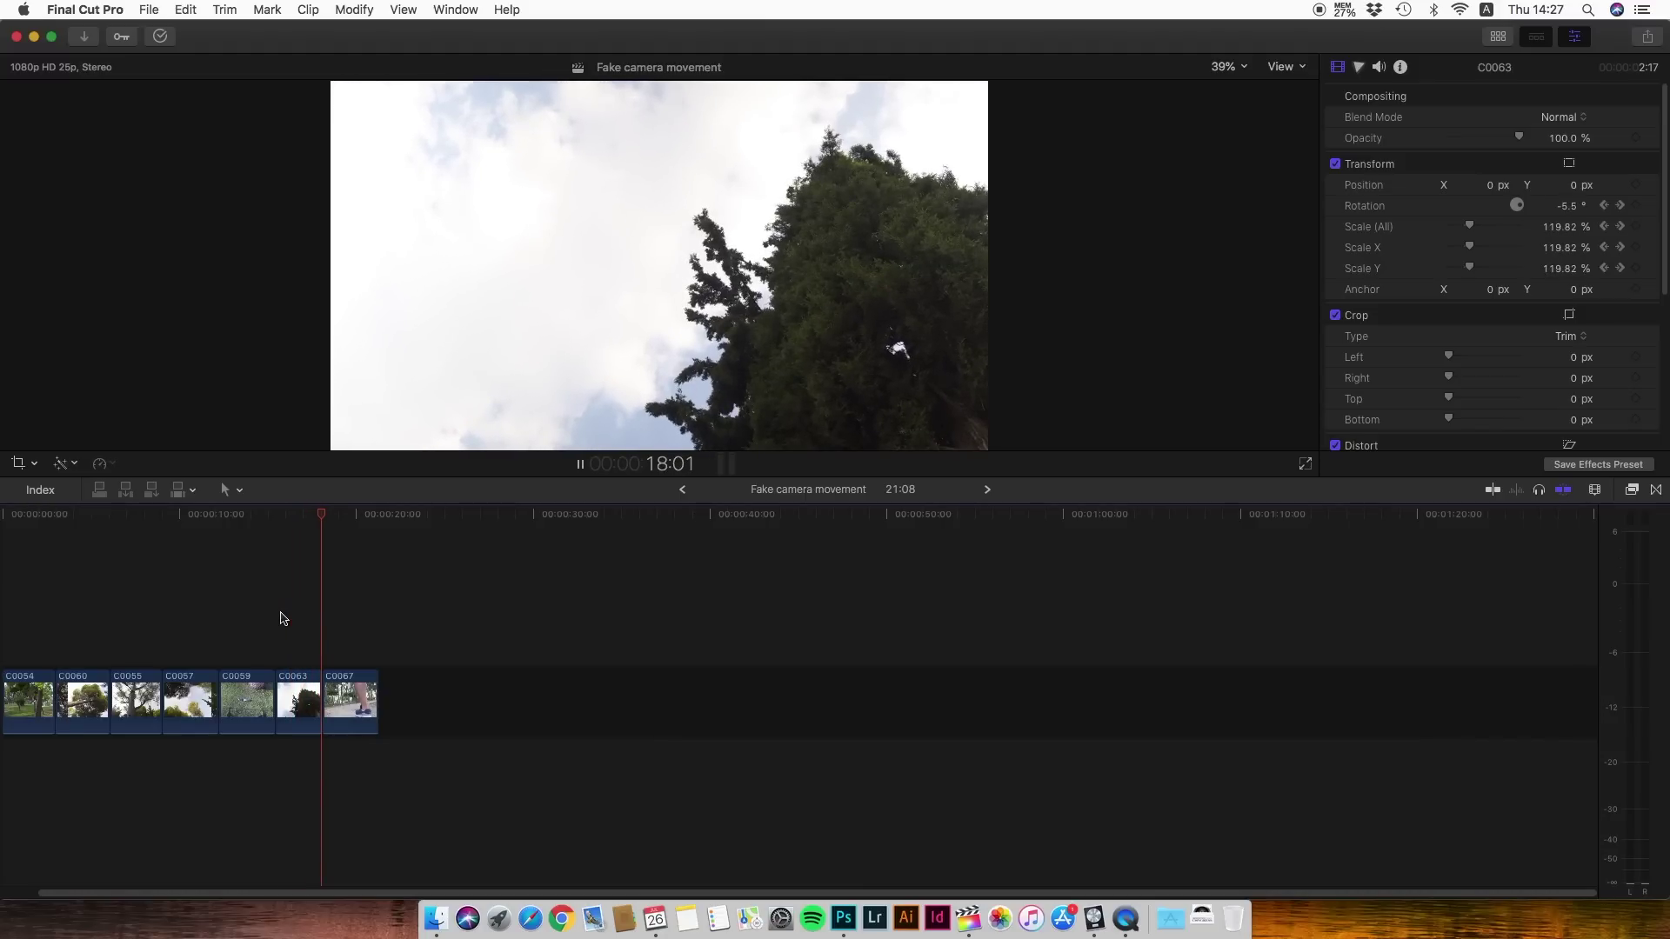
key(space)
key(c)
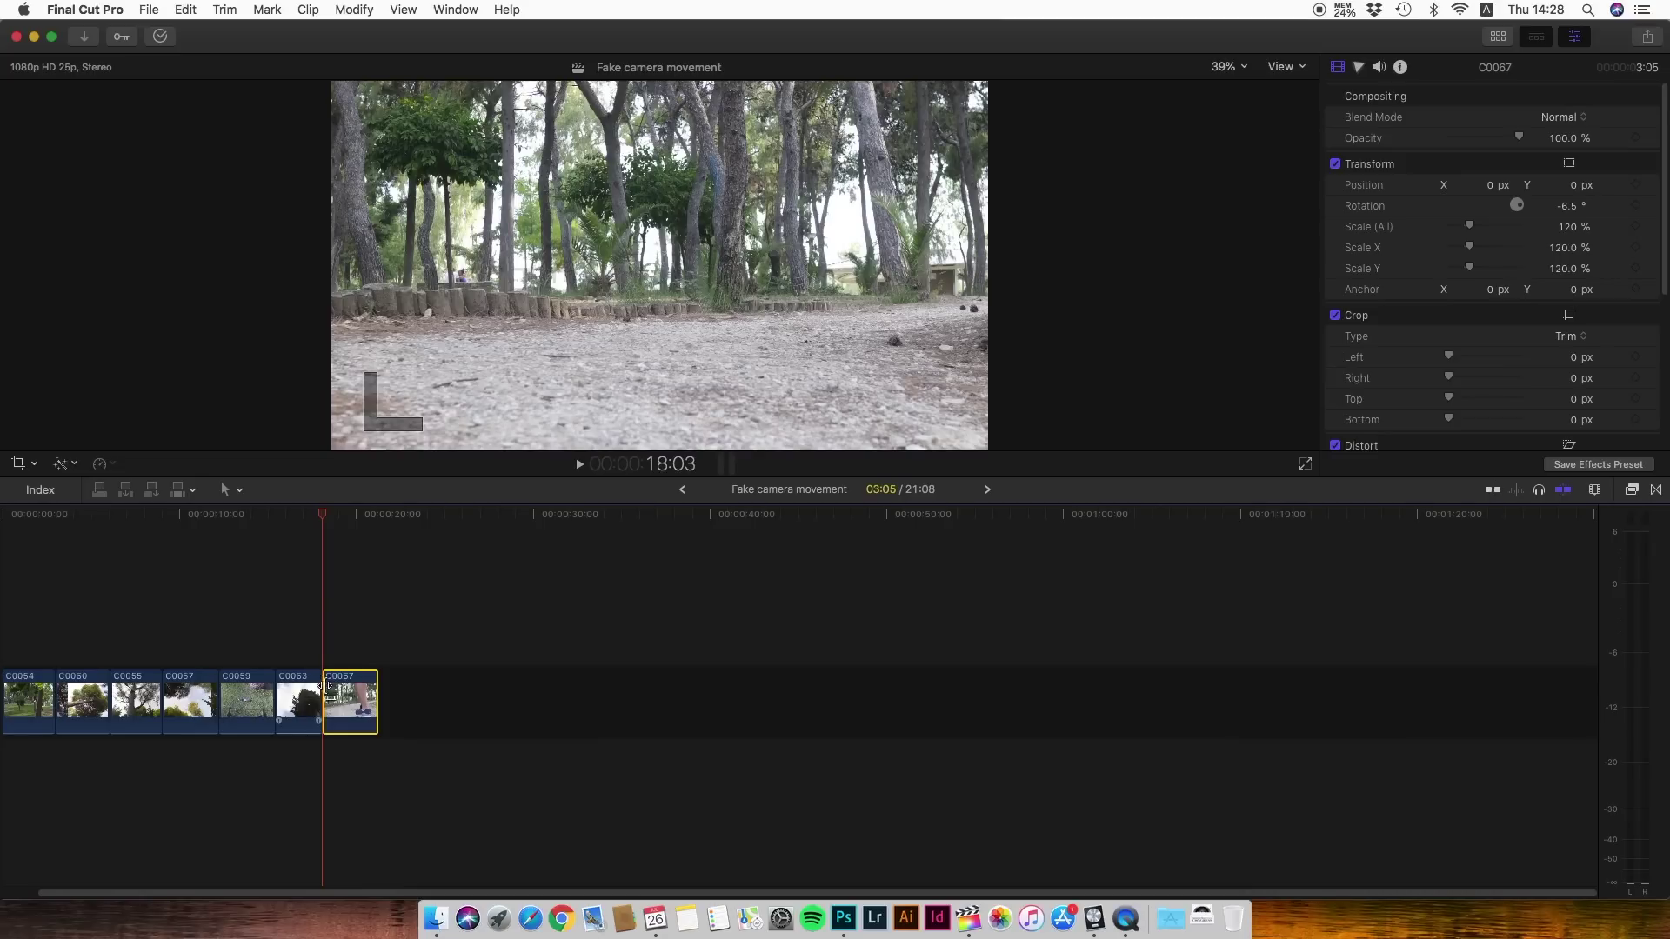
Step: Keyframe C0067's position at its start and set Y to -21 px at its end
click(1637, 186)
click(375, 640)
click(364, 689)
click(1573, 184)
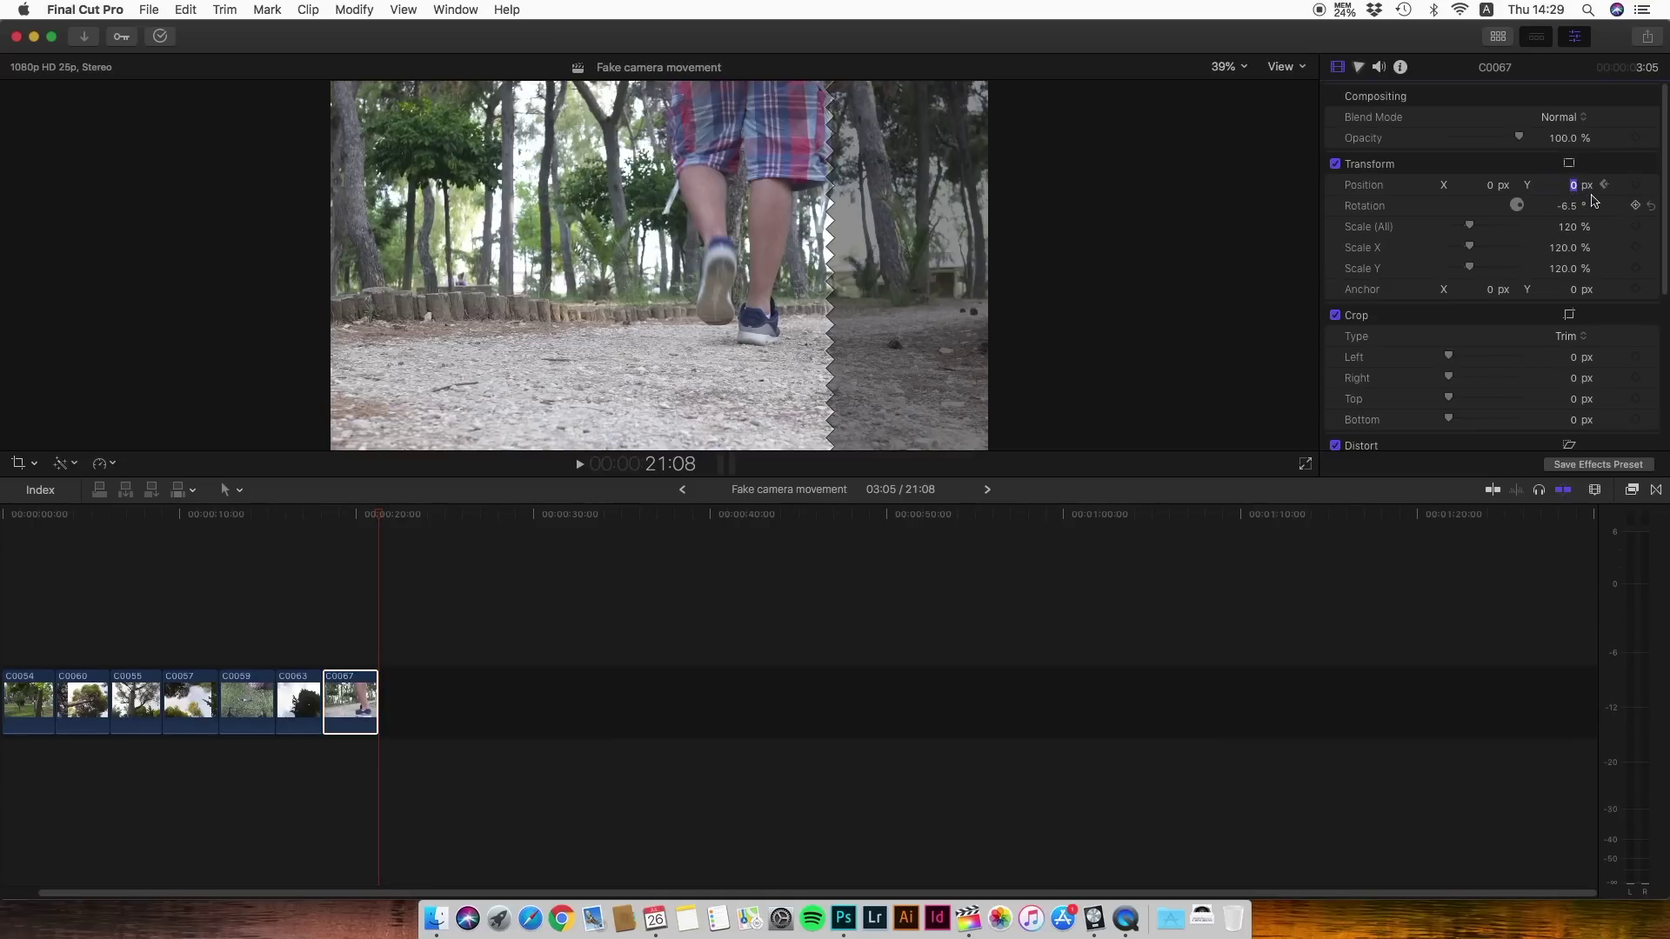
text(-21)
key(Return)
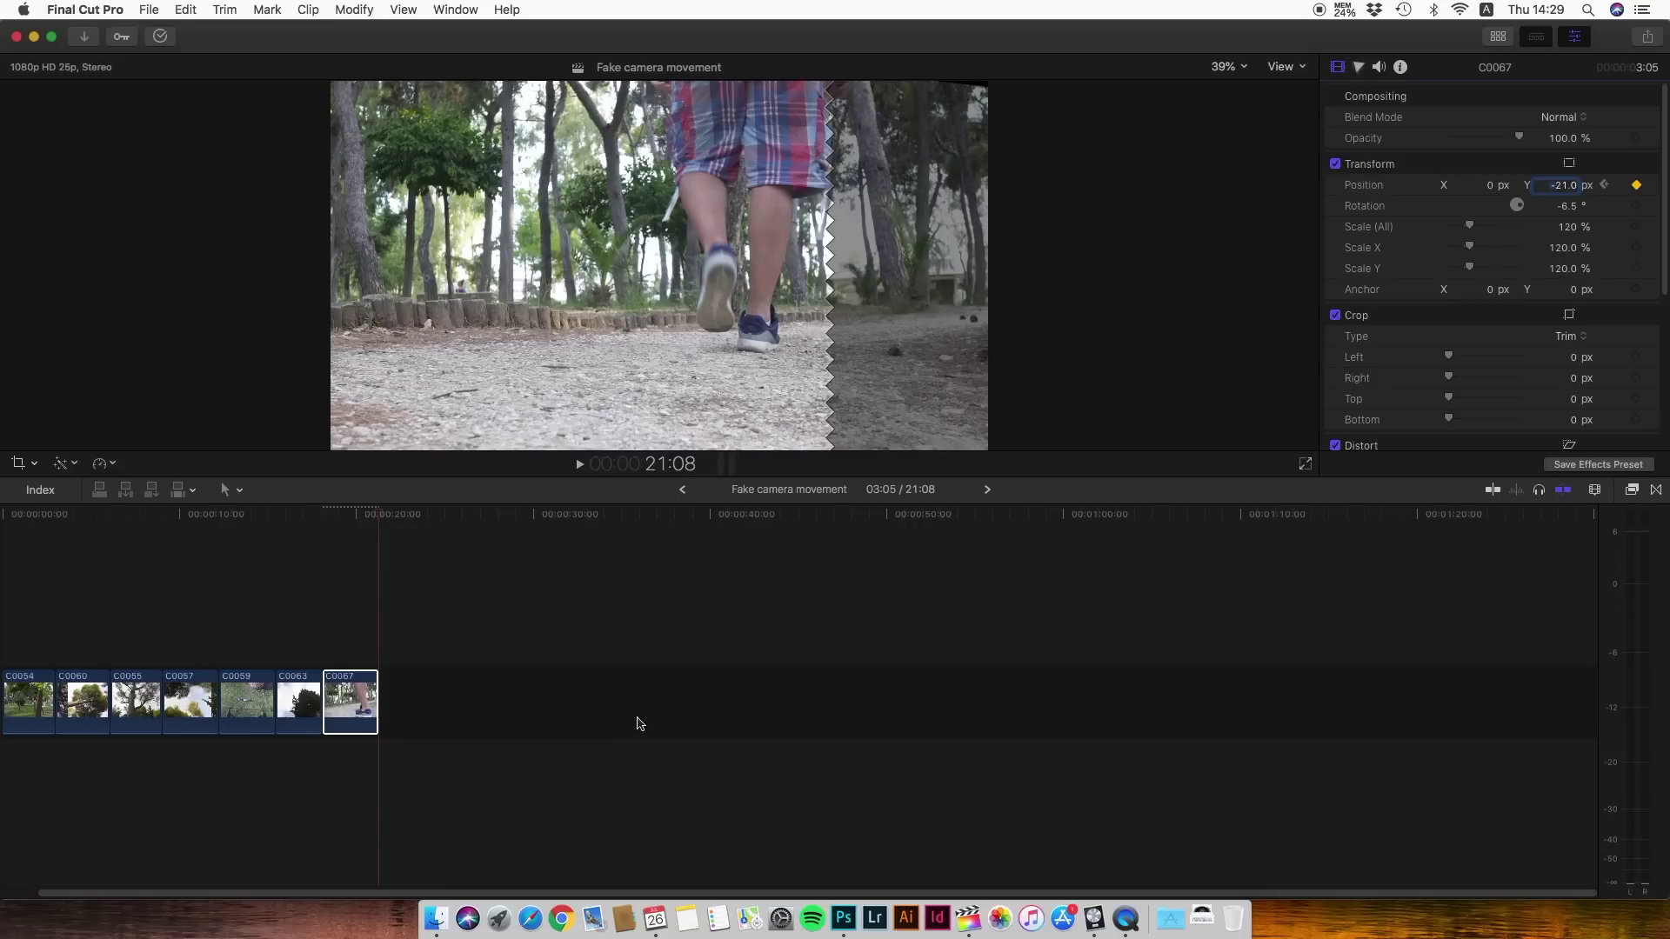
Step: Play C0067 from its start to preview the vertical move
click(323, 631)
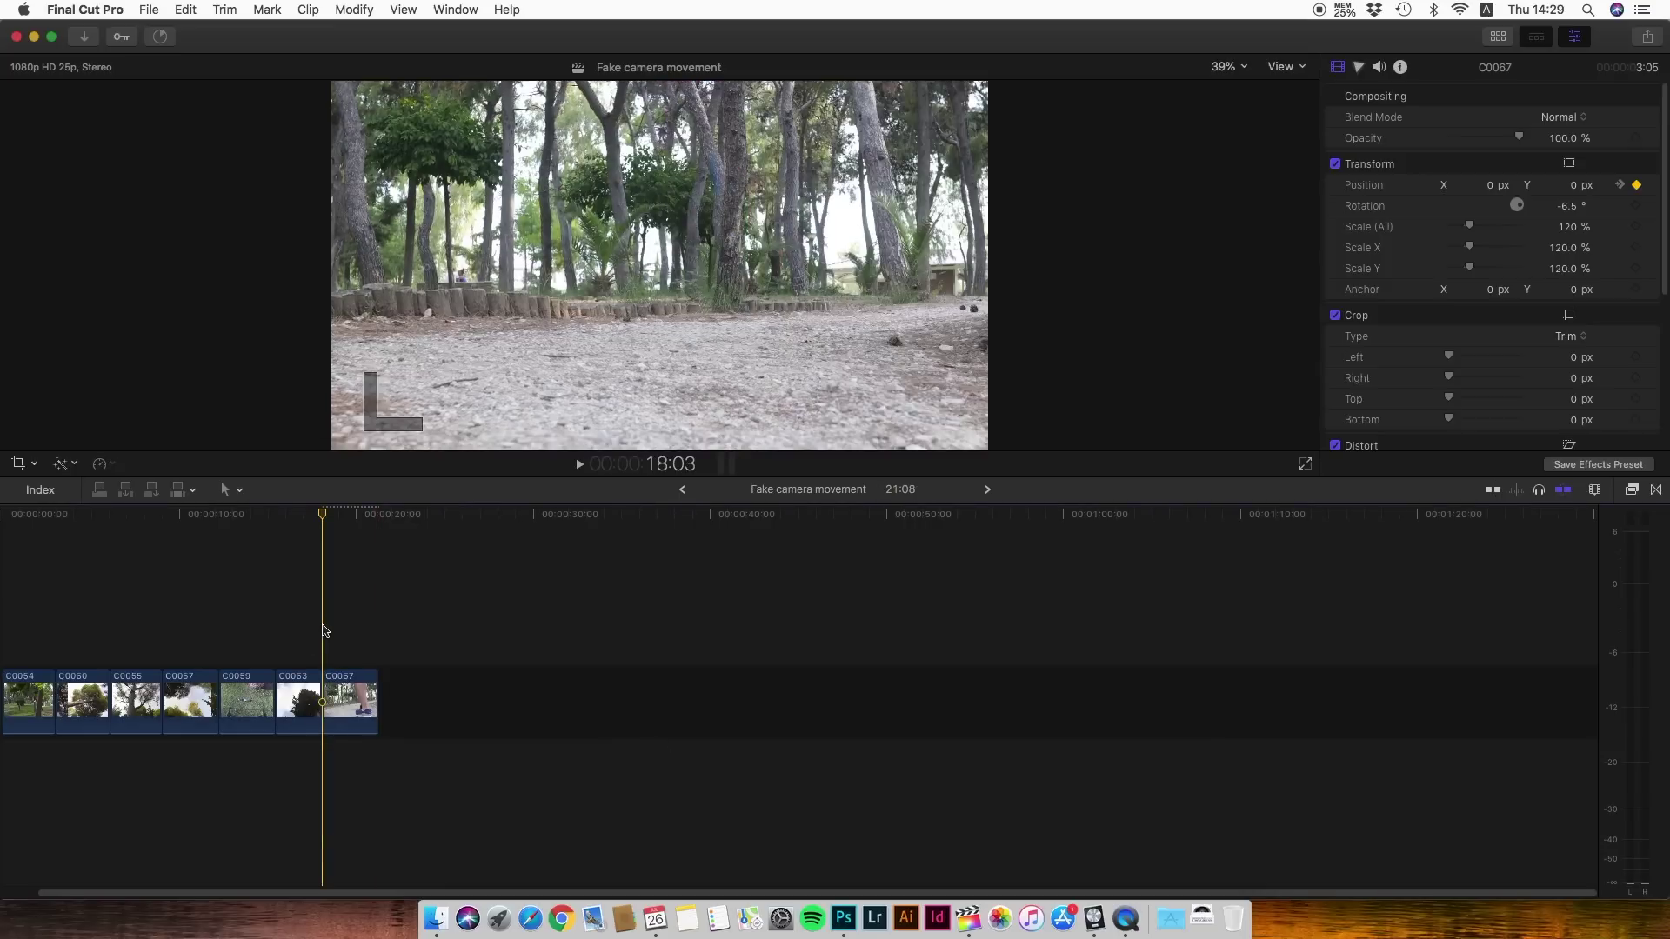
key(space)
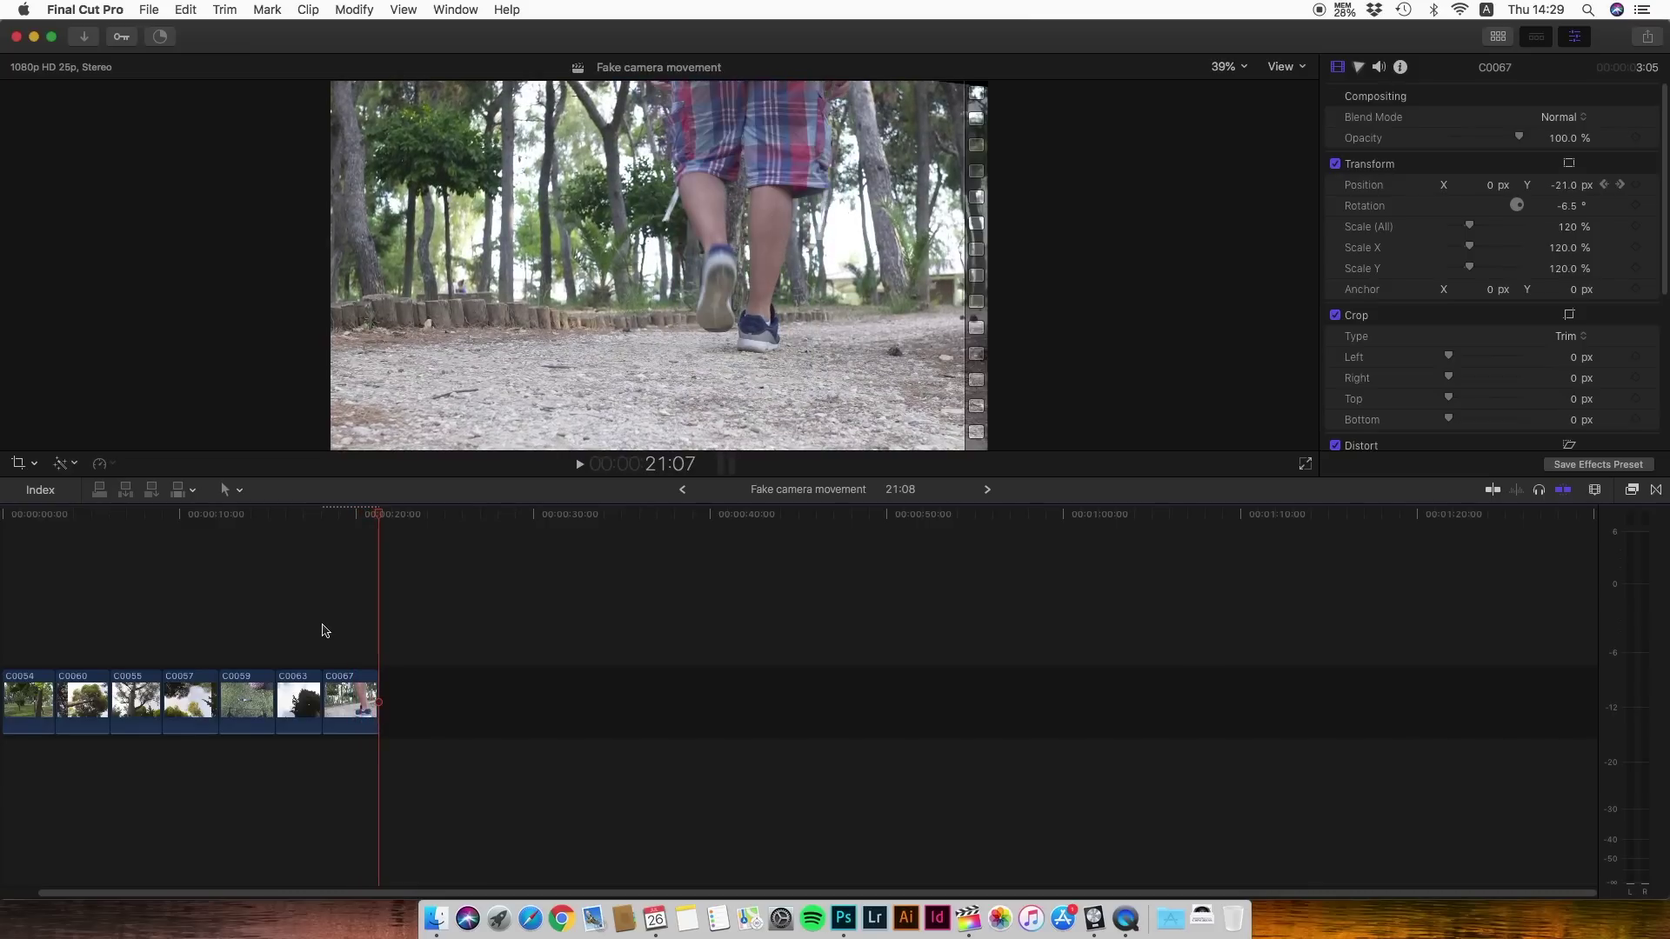
scroll(752, 692, left, 1)
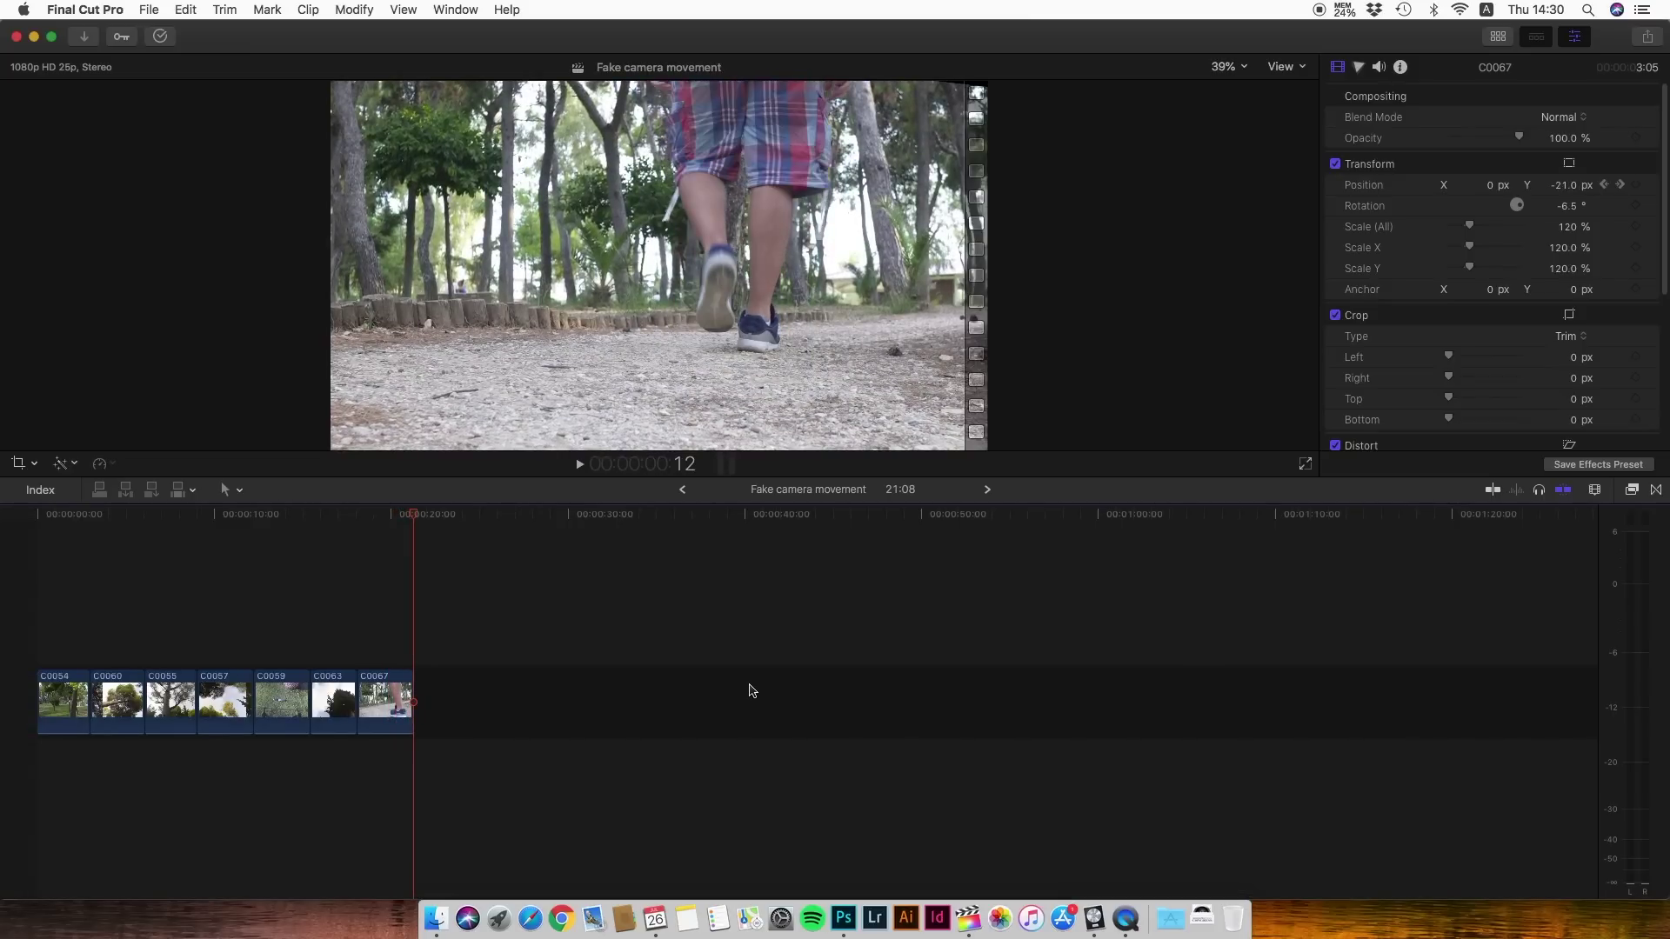
Step: Find the Handheld effect in the Effects browser and apply it to clip C0067
click(1632, 490)
click(1252, 885)
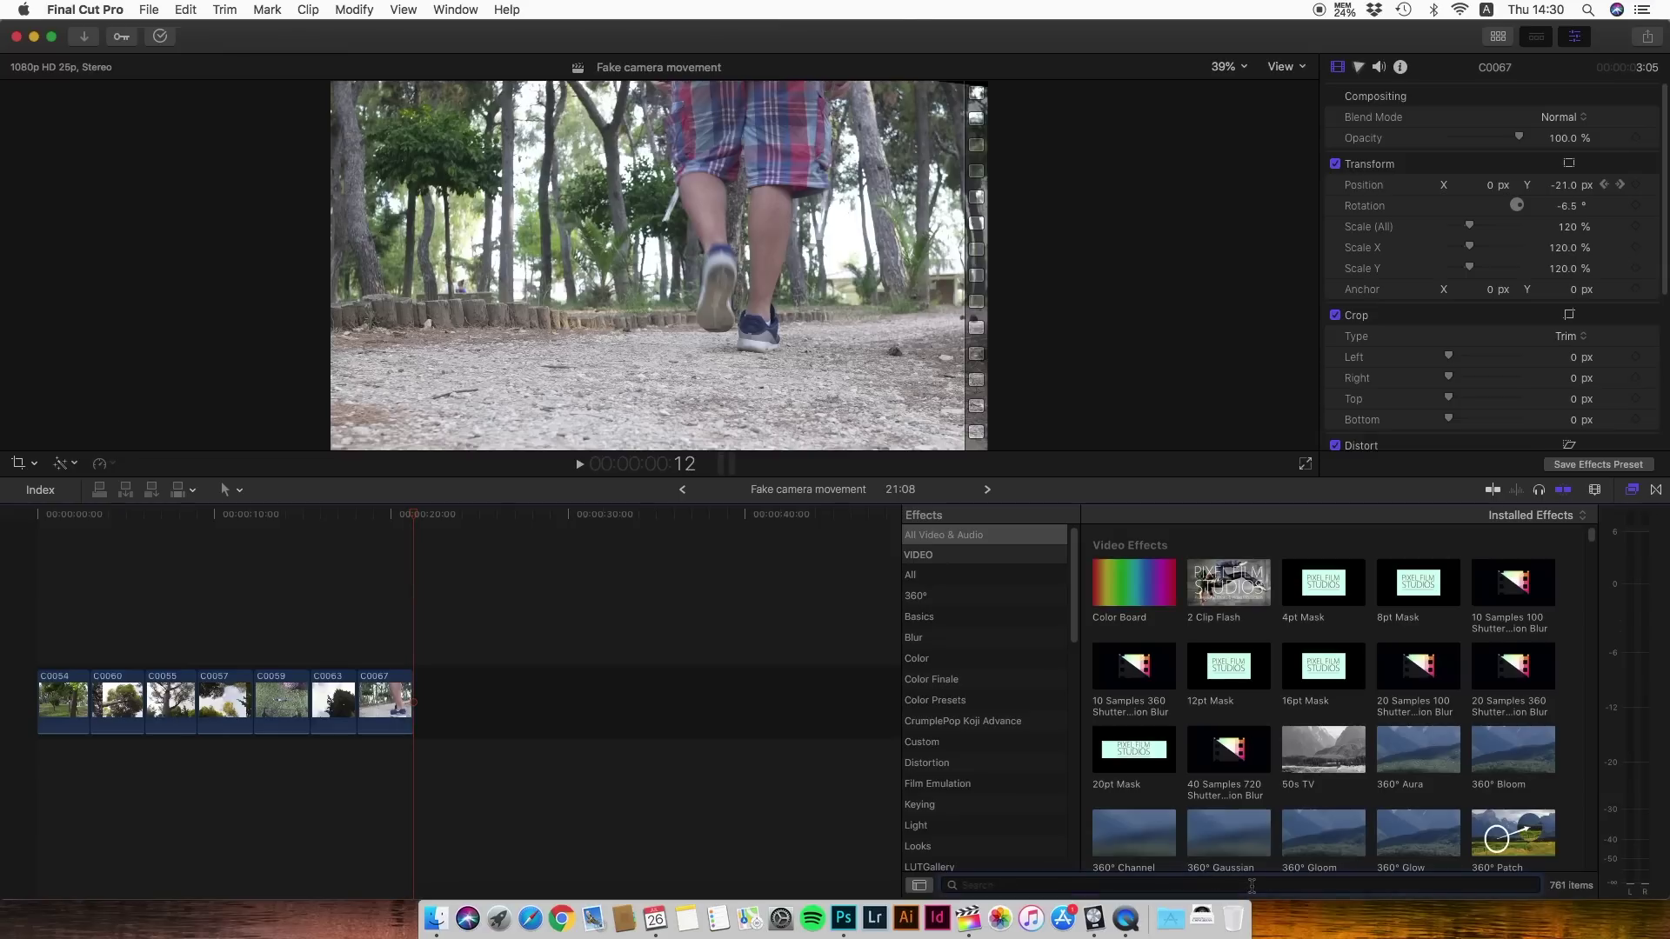
text(handheld)
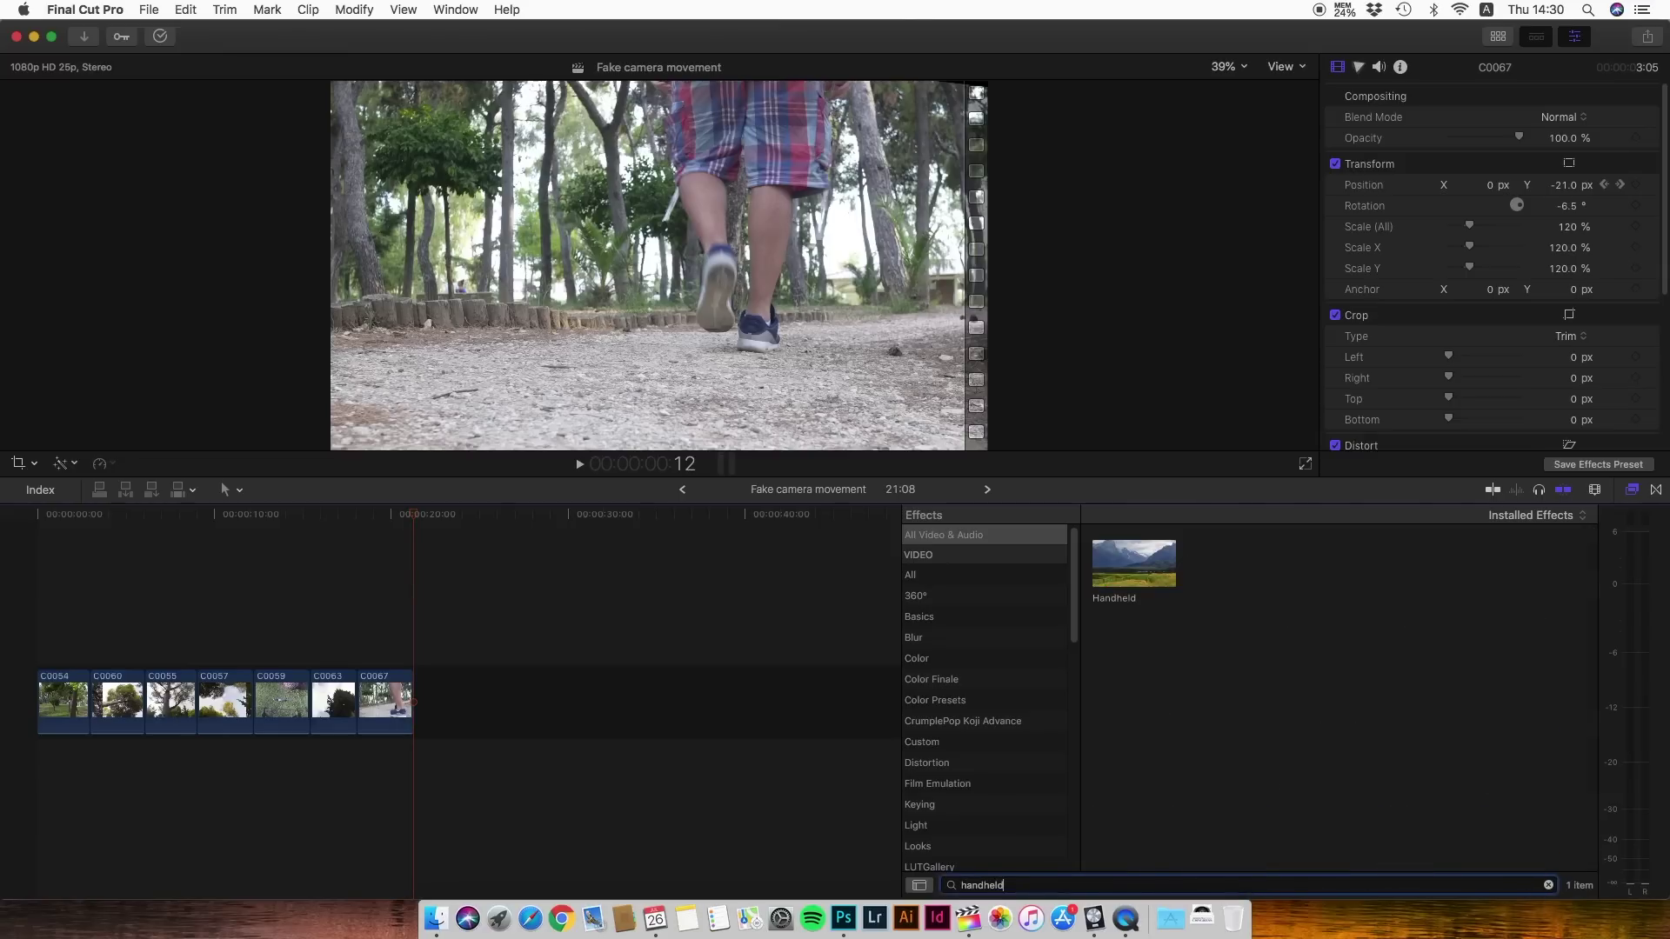
key(super+a)
drag(1133, 563, 387, 700)
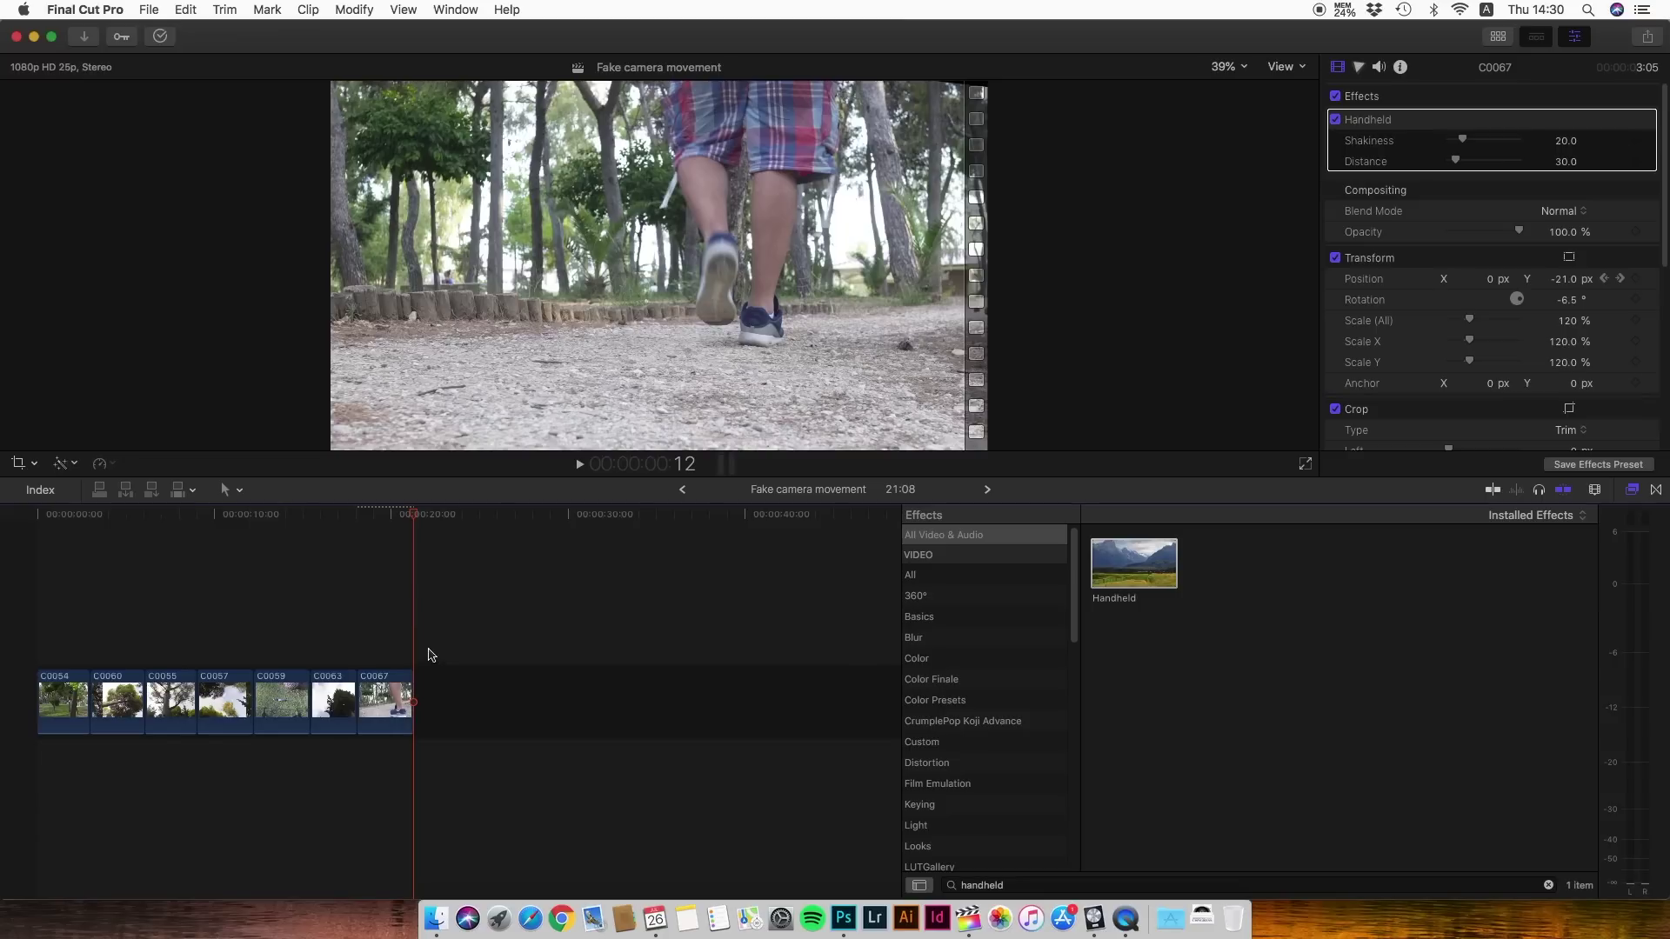
click(392, 687)
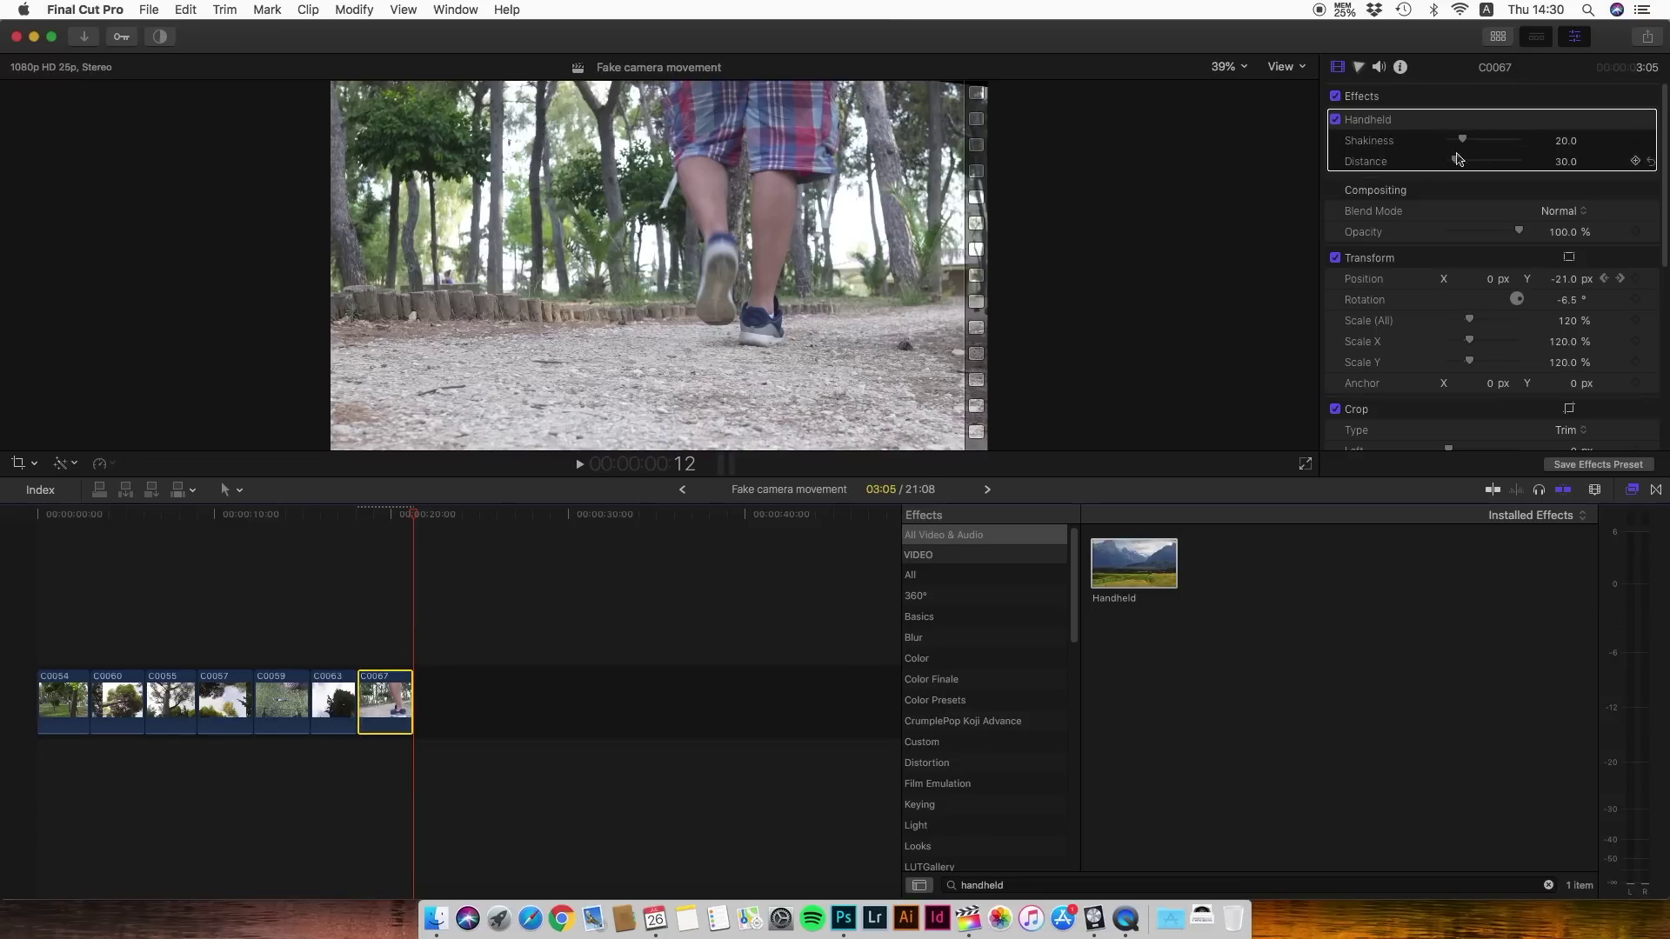
Step: Play C0067 from its start, twice, to preview the handheld shake
click(360, 613)
key(space)
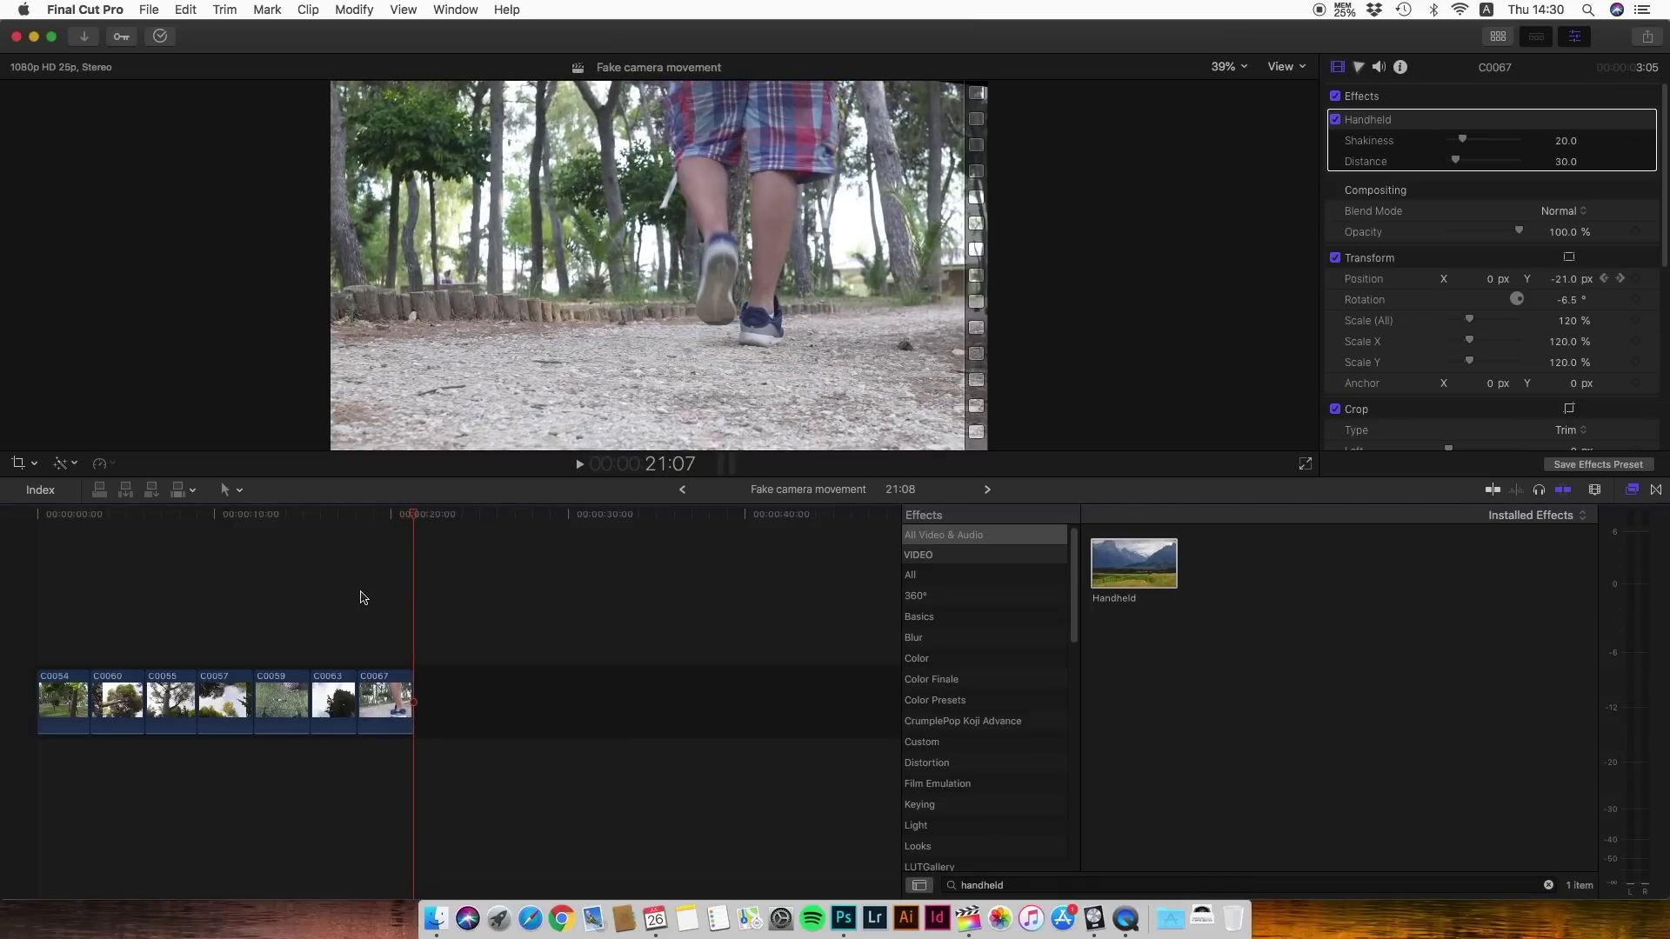
click(364, 598)
key(space)
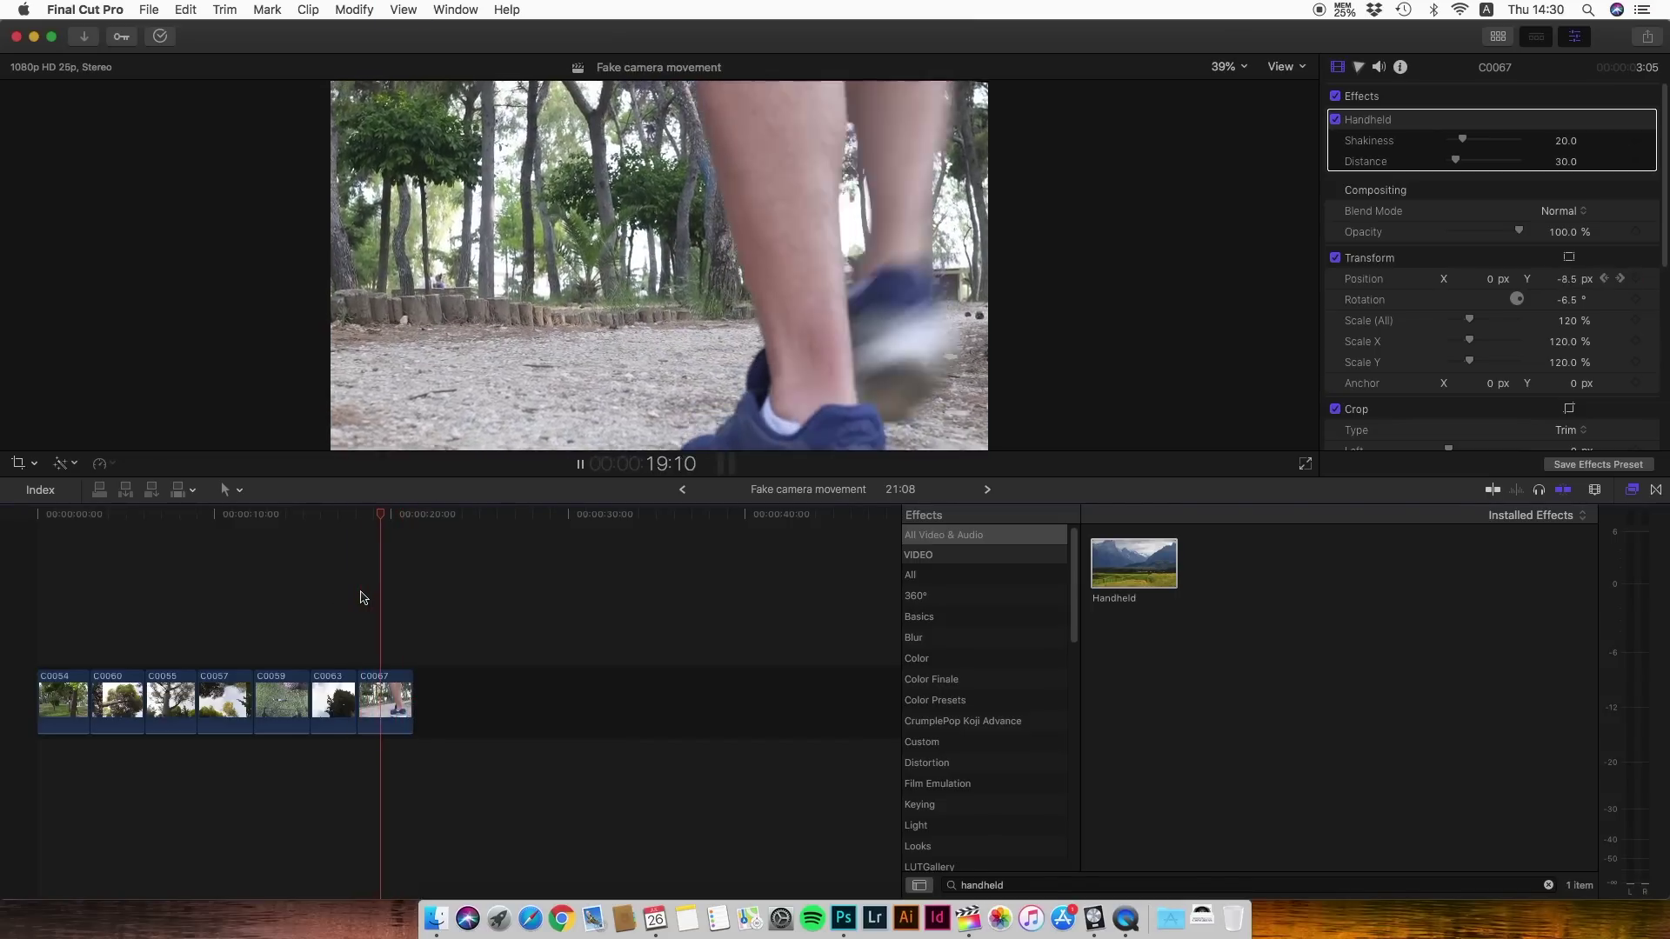